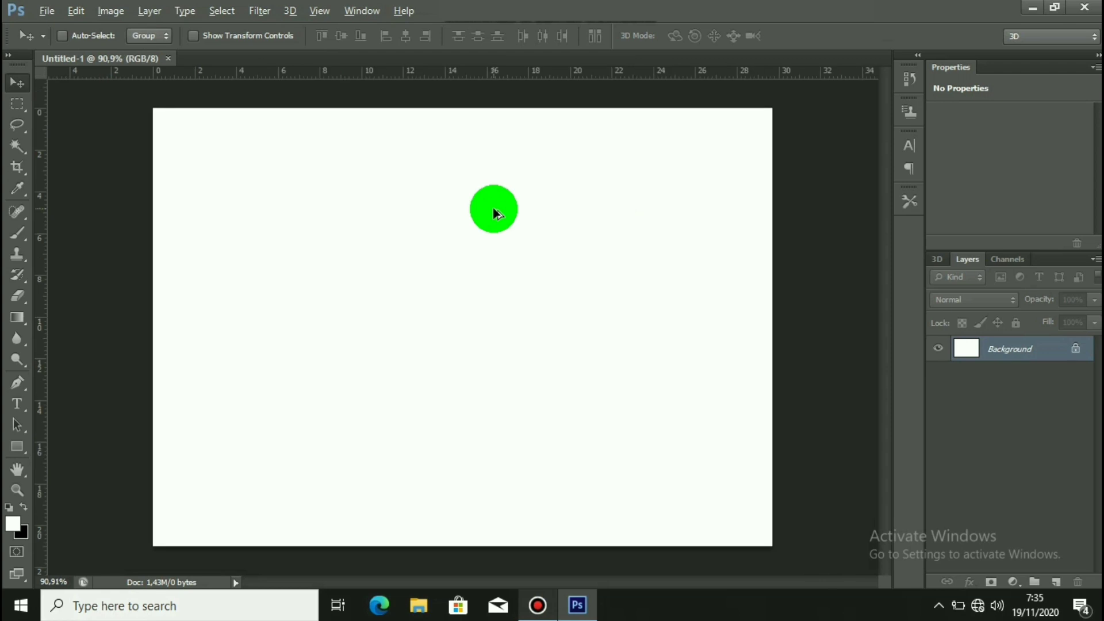
# Draw a 7 cm wide by 10 cm high rectangle near the canvas's upper-left corner with the Rectangle tool
pyautogui.scroll(-1, 493, 208)
pyautogui.scroll(1, 493, 209)
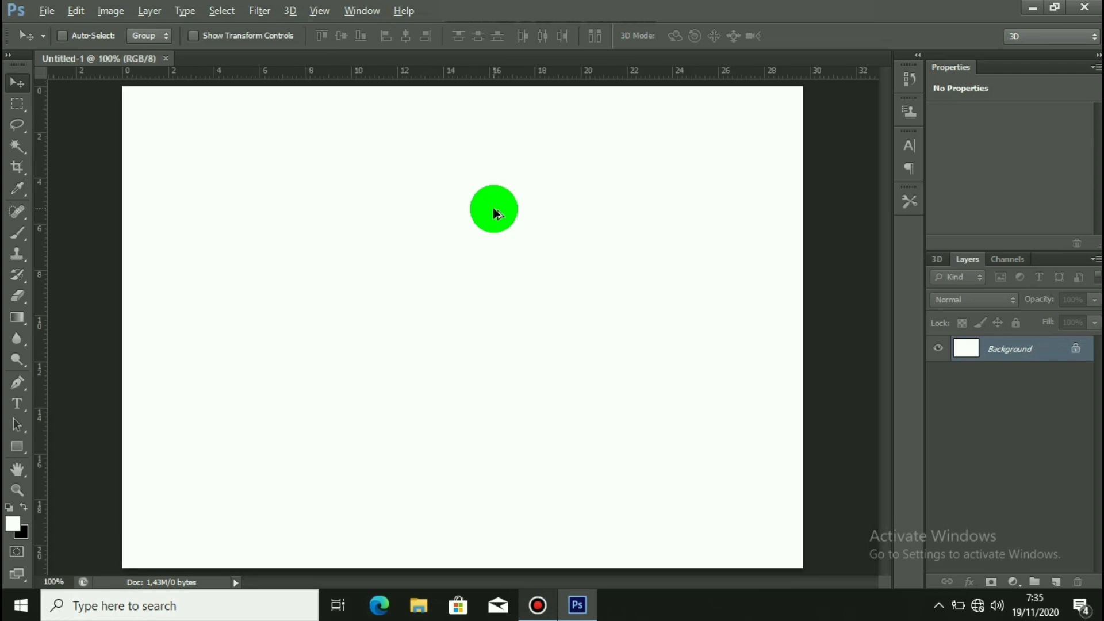
pyautogui.hotkey('ctrl', '-')
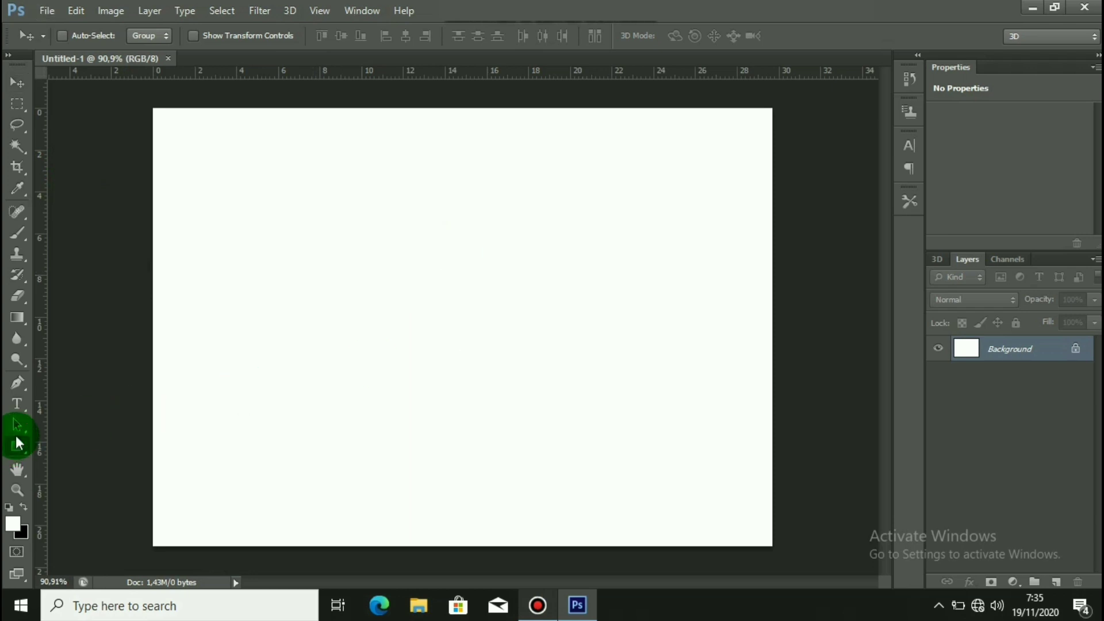
pyautogui.press('u')
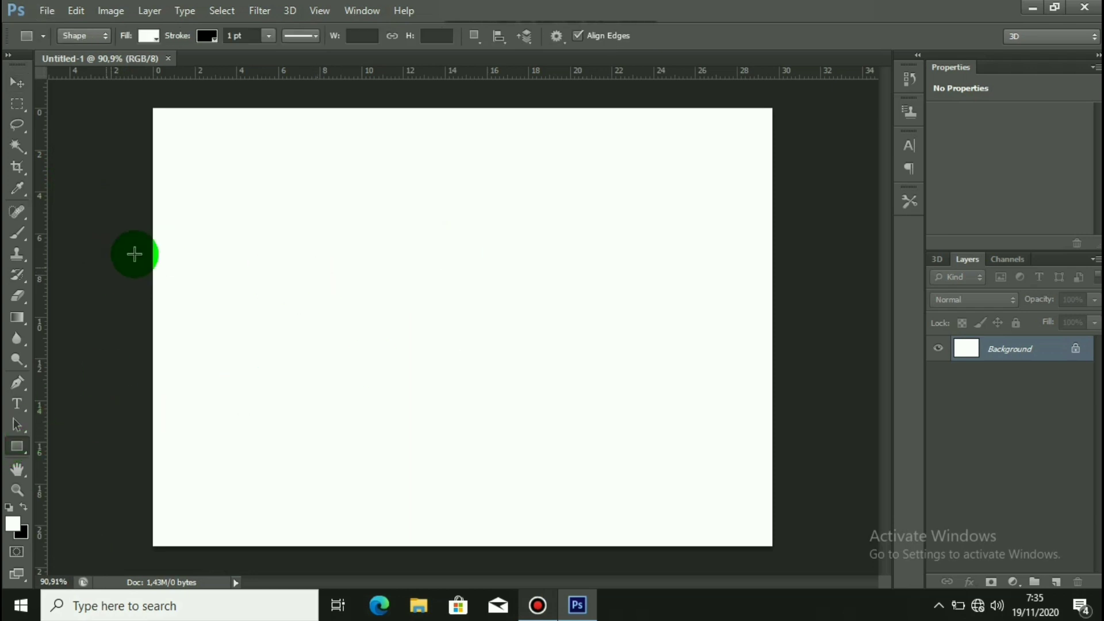
pyautogui.click(206, 36)
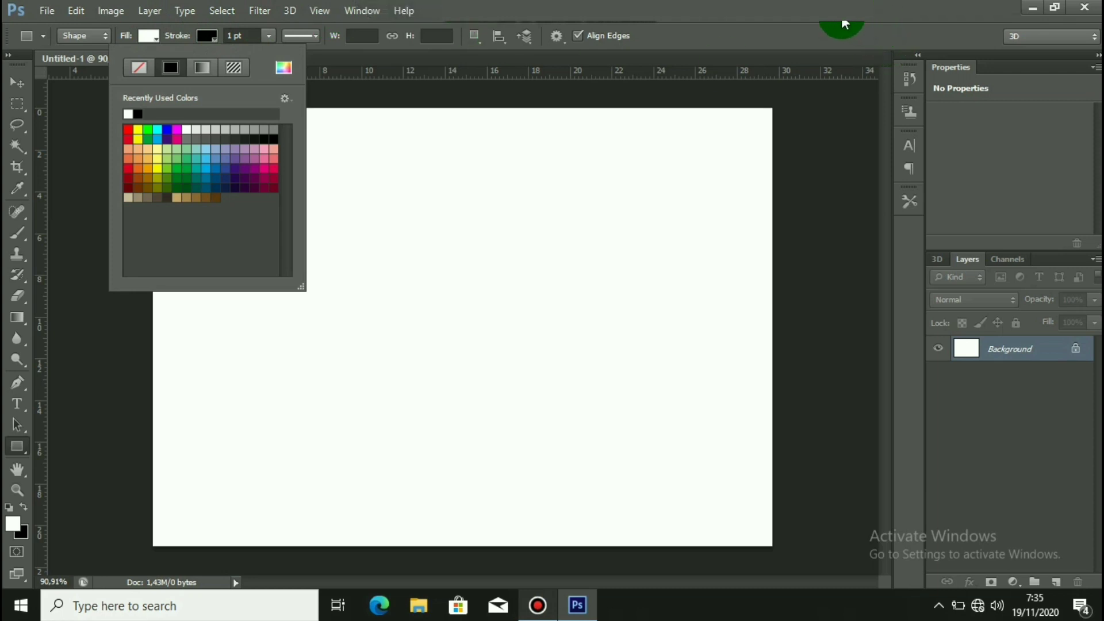
pyautogui.click(822, 16)
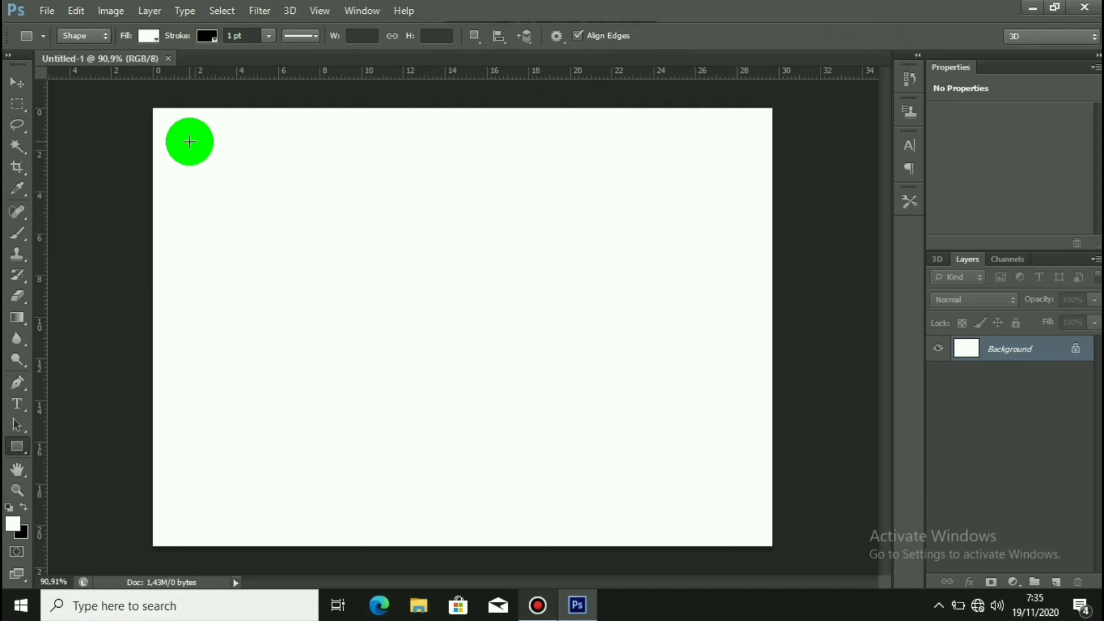
pyautogui.click(189, 141)
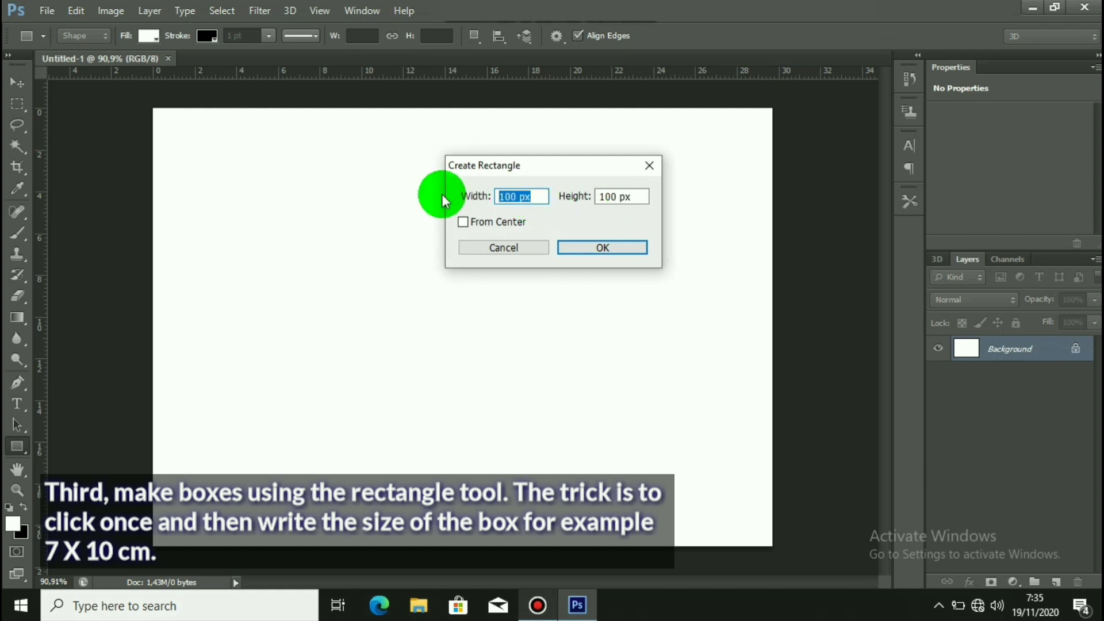
pyautogui.write('7')
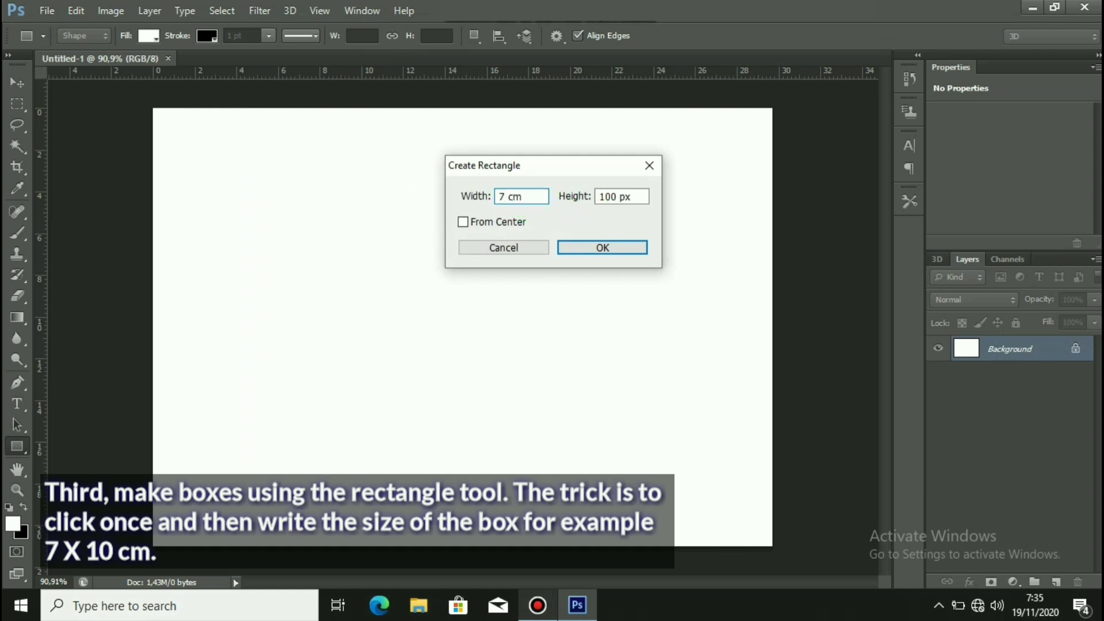
pyautogui.moveTo(642, 202); pyautogui.dragTo(589, 196)
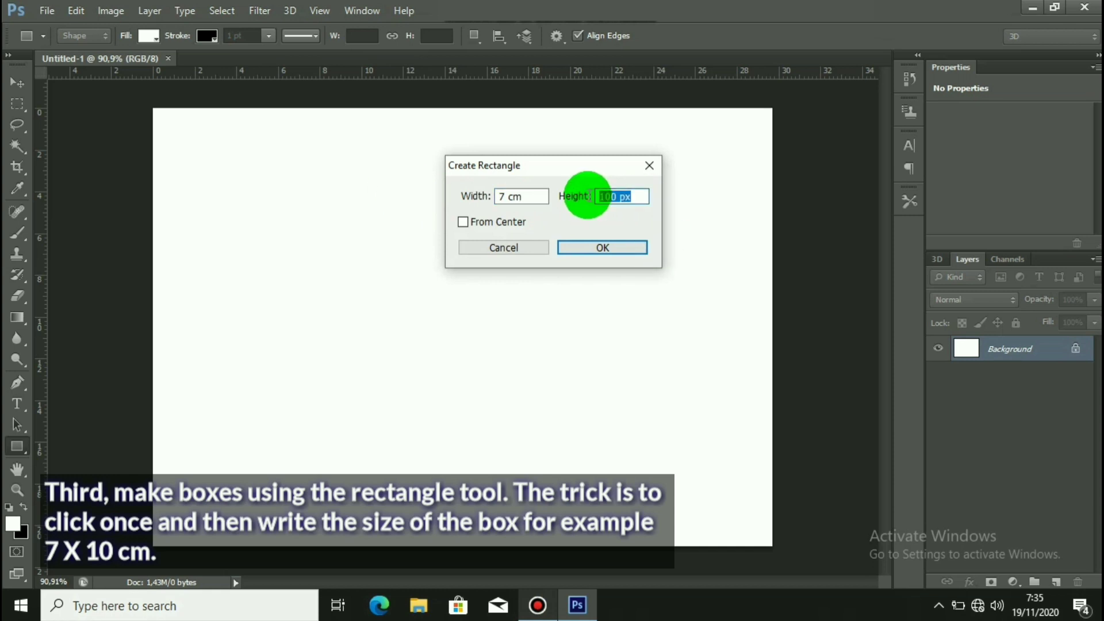
pyautogui.write('1')
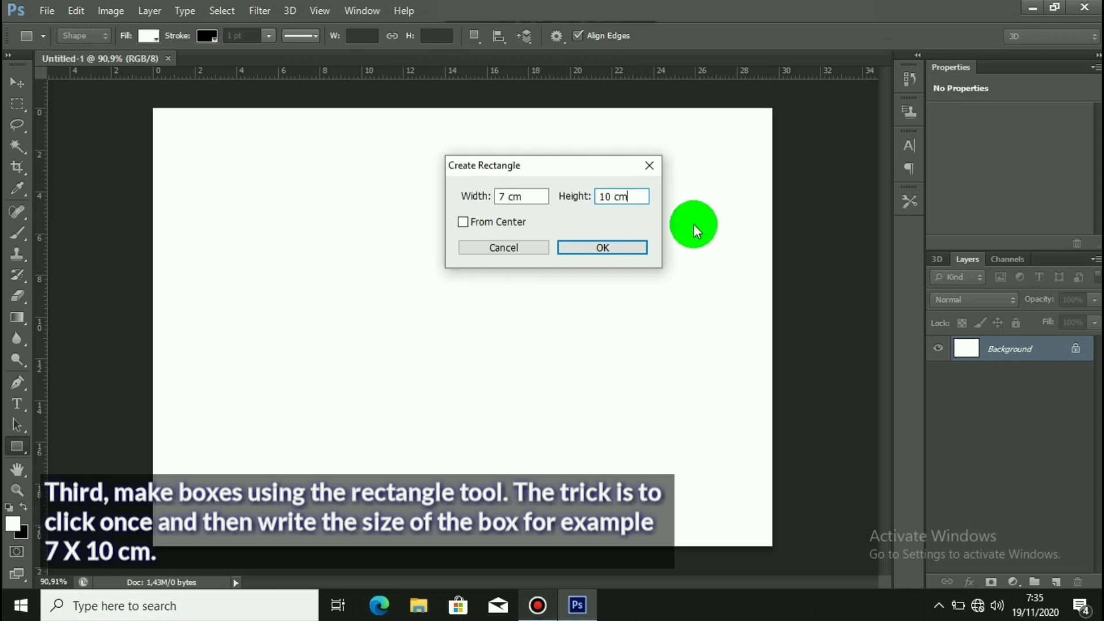
pyautogui.click(588, 243)
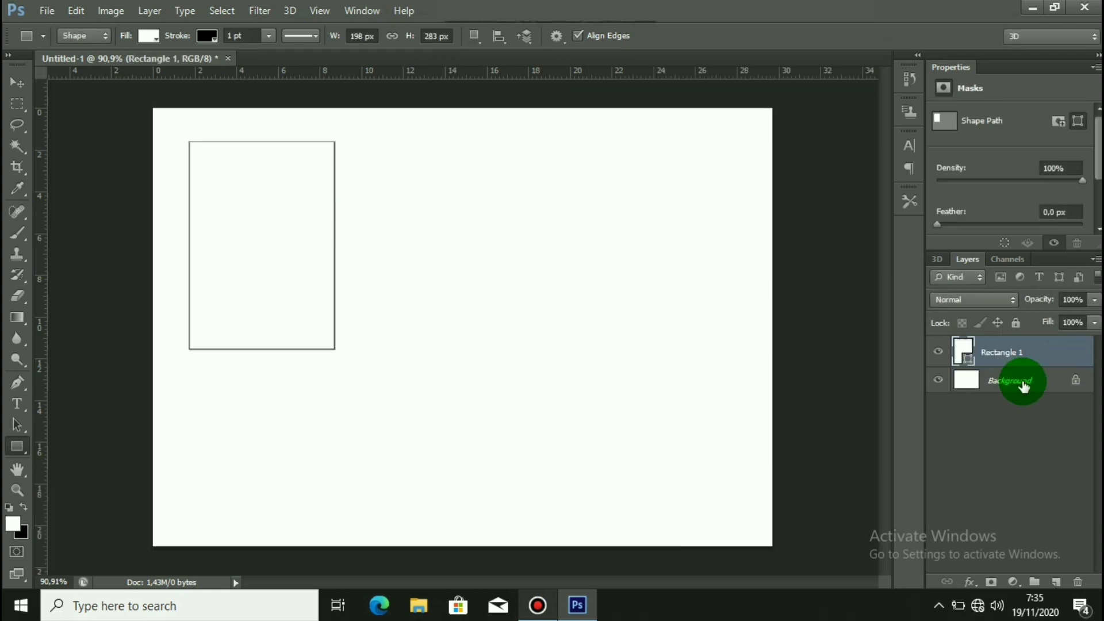
# Change the rectangle's stroke colour to a mid-grey swatch
pyautogui.click(1013, 361)
pyautogui.hotkey('alt', '[')
pyautogui.click(1014, 361)
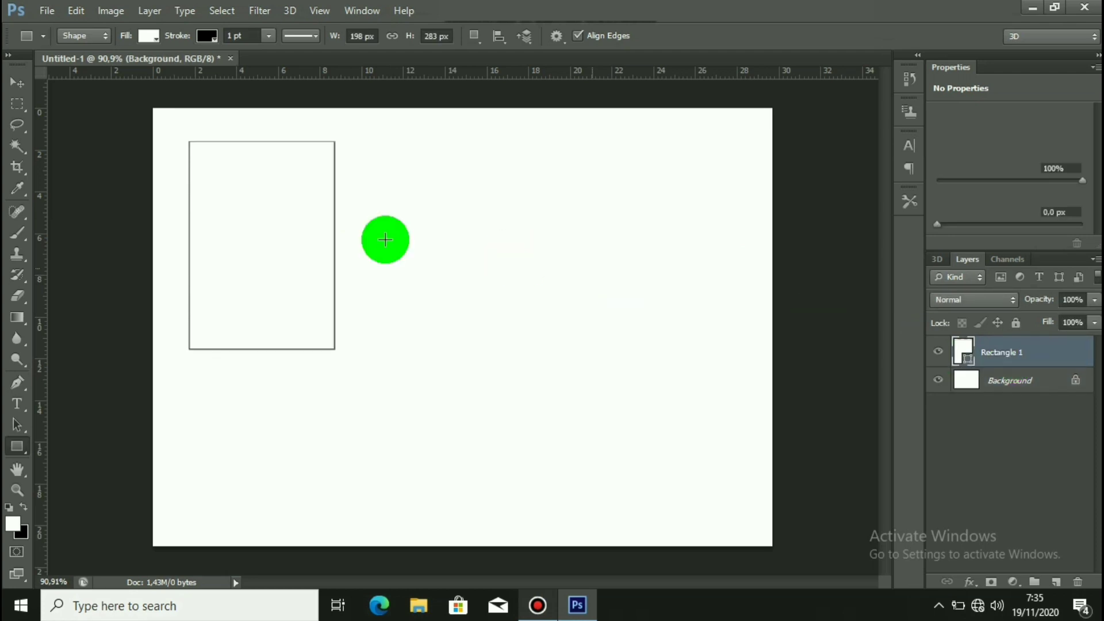
pyautogui.click(207, 37)
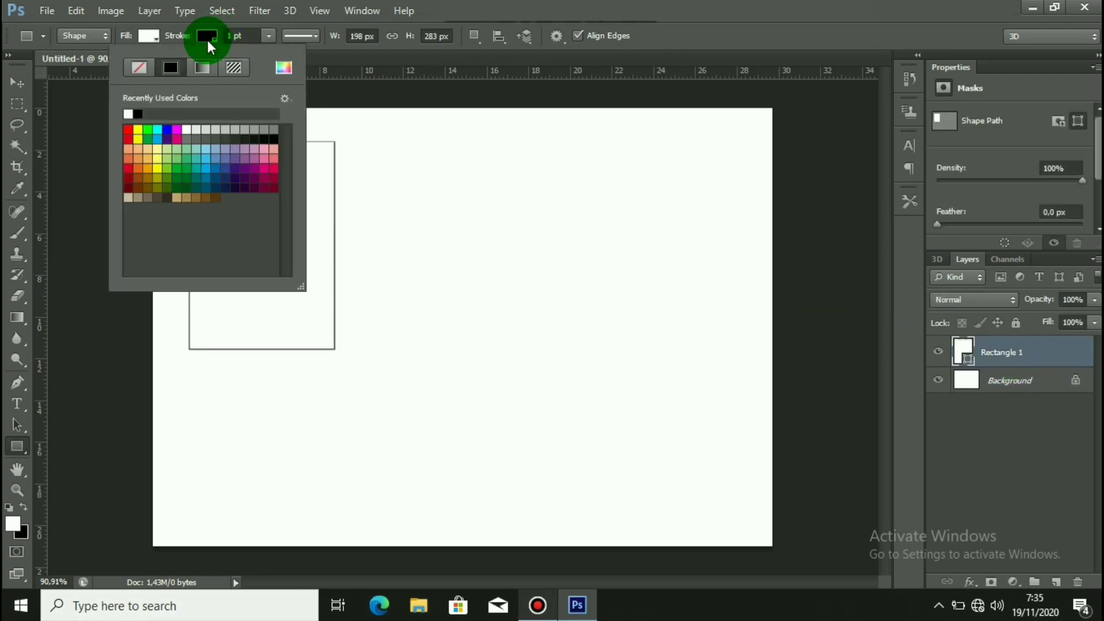
pyautogui.click(271, 126)
pyautogui.click(333, 35)
# Try a 0.5 pt stroke width on the rectangle, then restore it to 1 pt
pyautogui.click(241, 34)
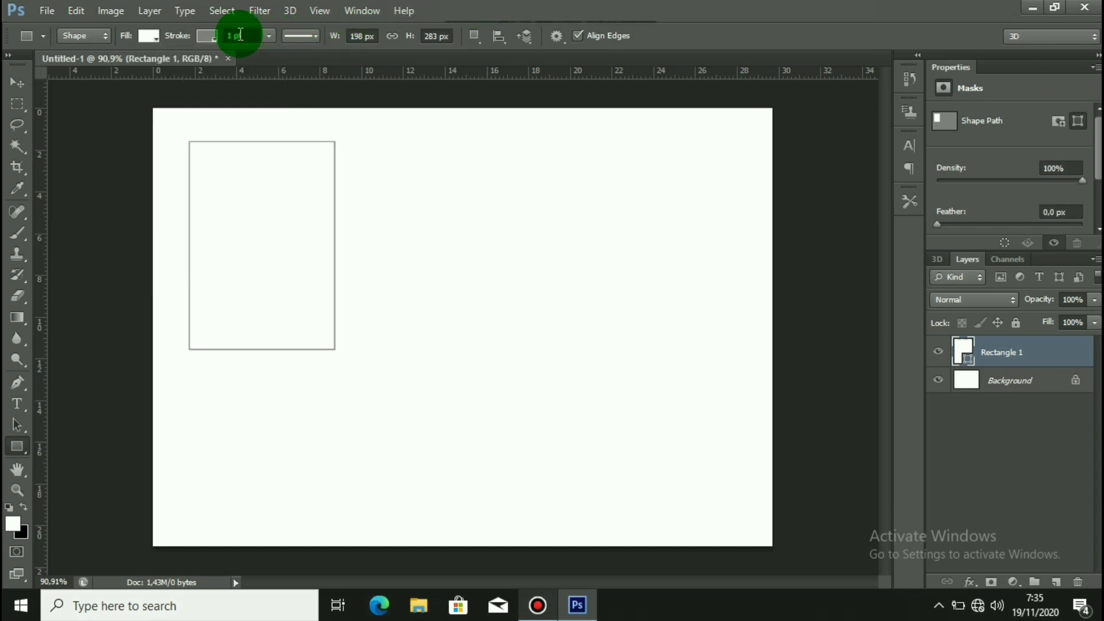
pyautogui.click(234, 36)
pyautogui.press('BackSpace')
pyautogui.press('BackSpace')
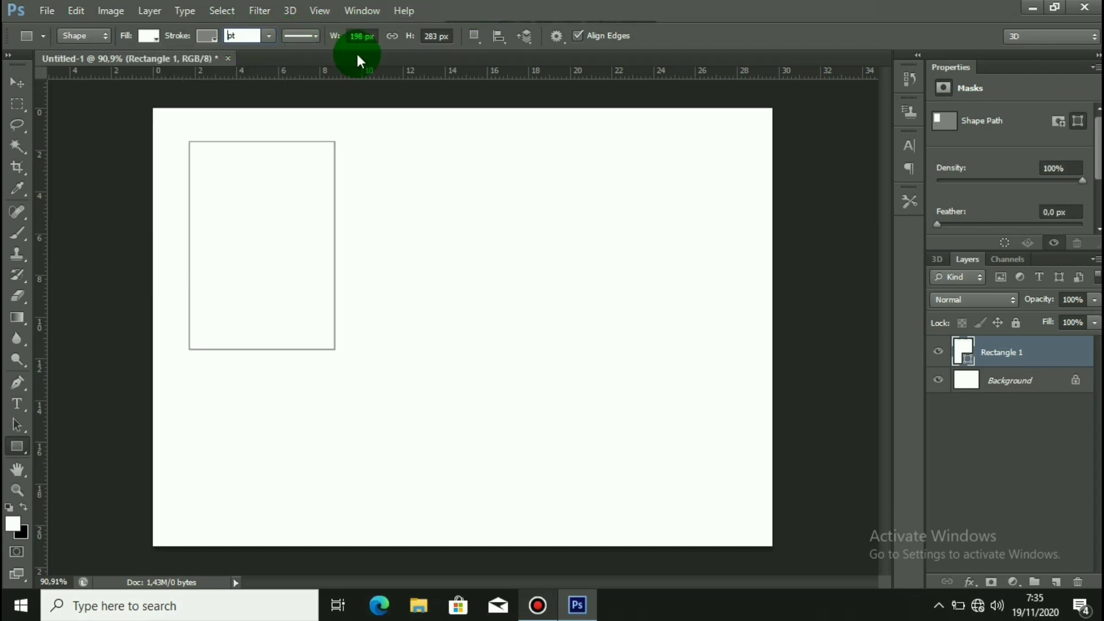
pyautogui.write('0,5')
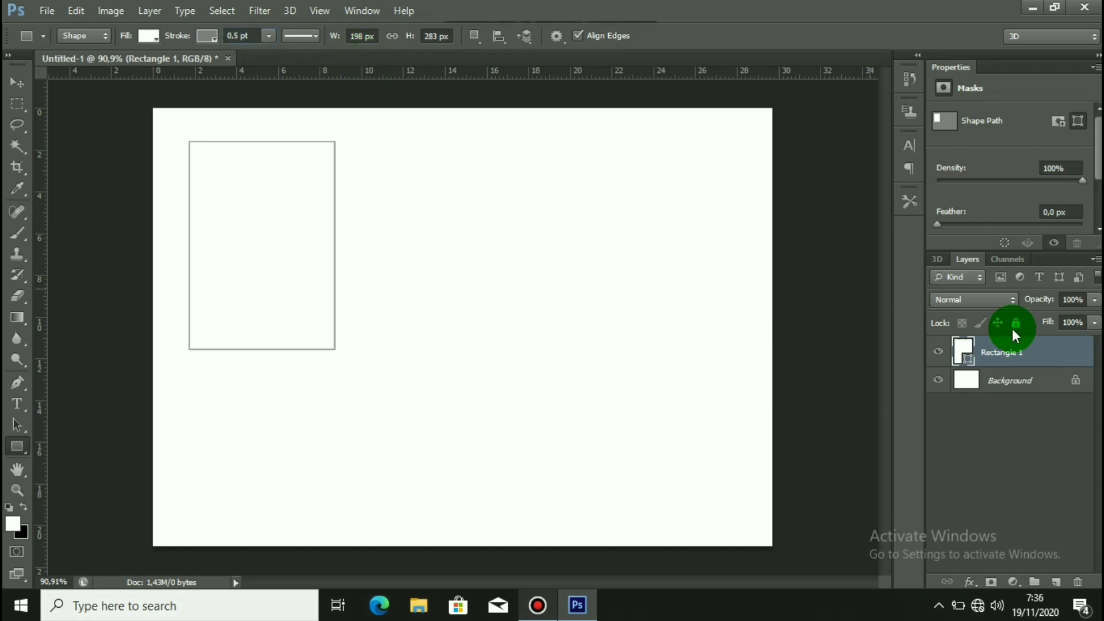
pyautogui.click(1037, 369)
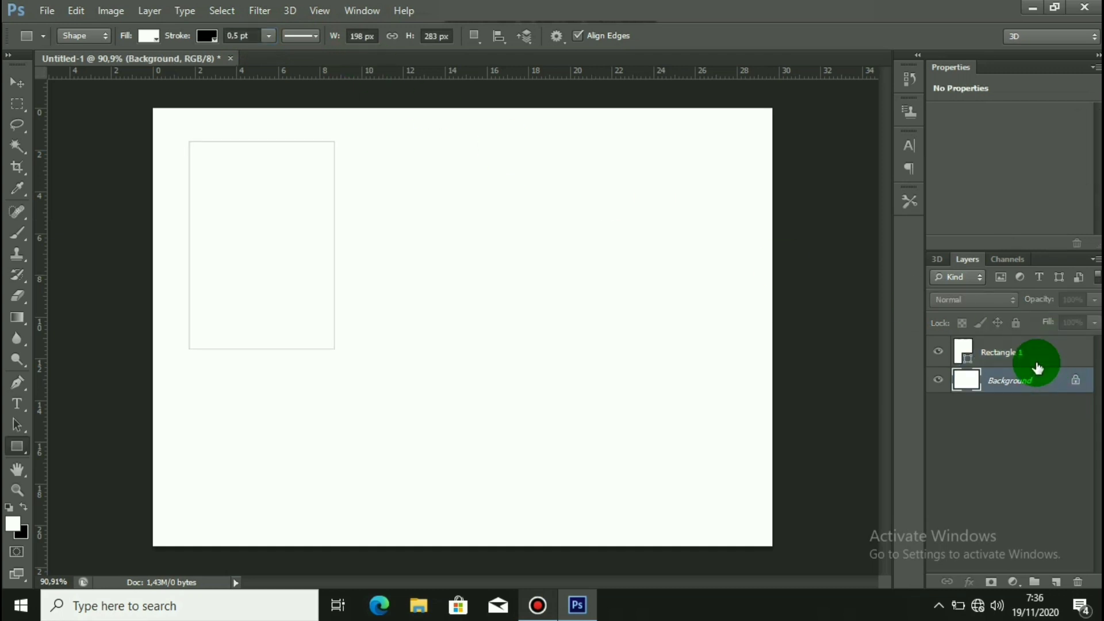
pyautogui.click(1034, 358)
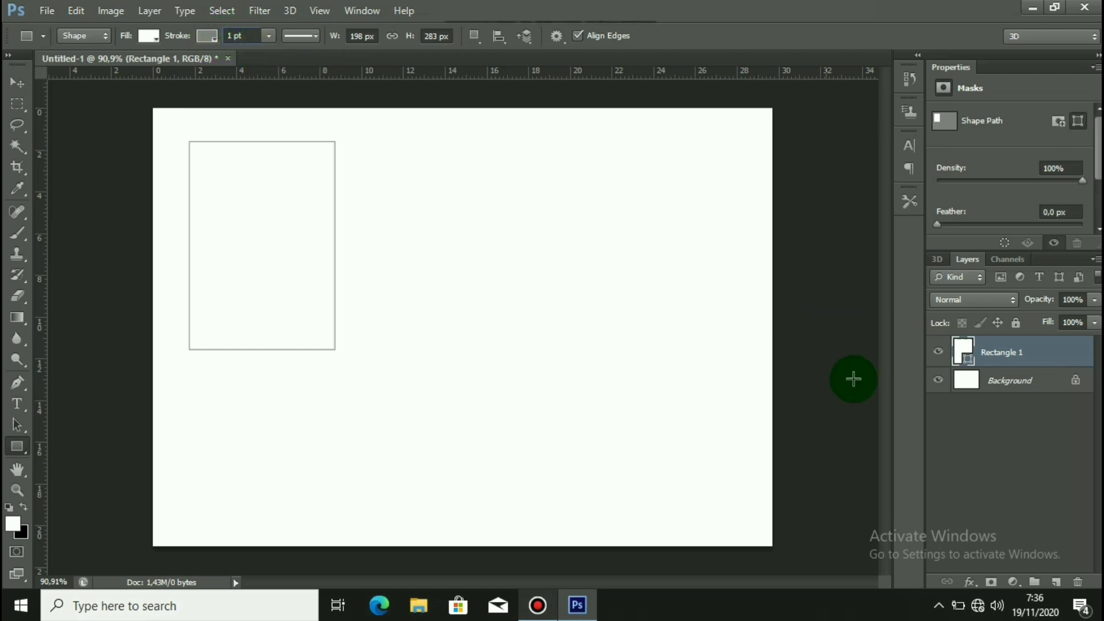
pyautogui.click(1008, 378)
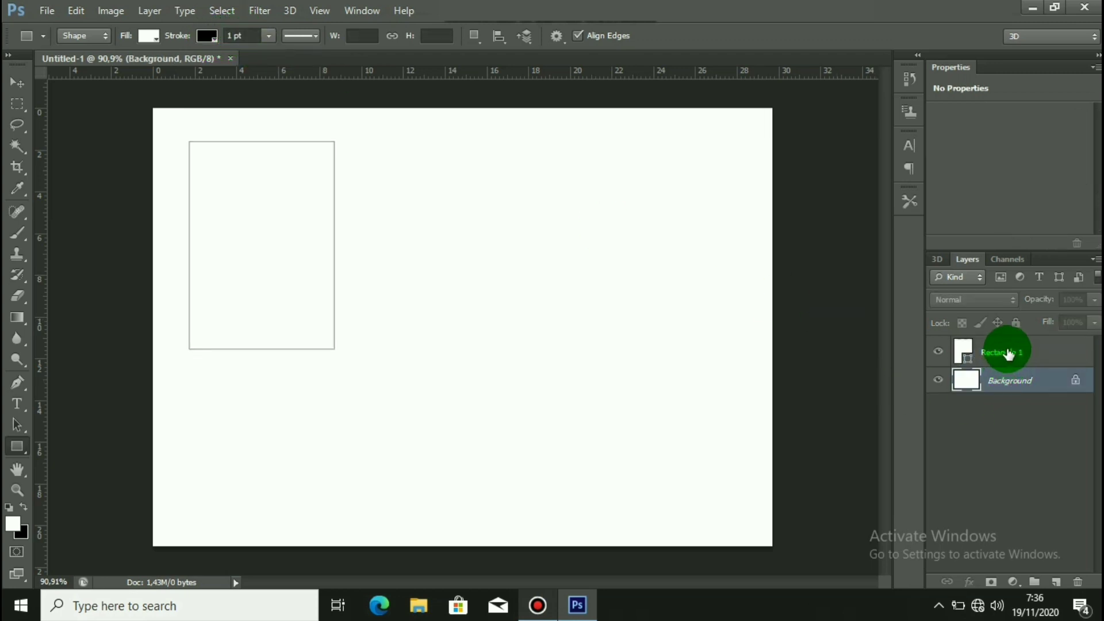
pyautogui.click(1038, 360)
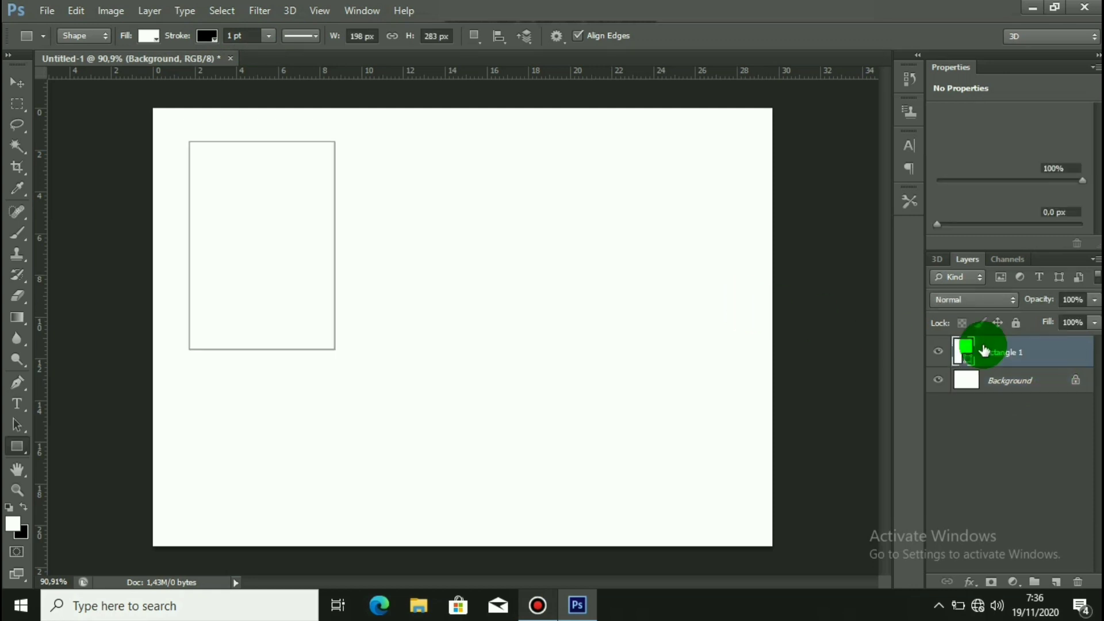
# Set the rectangle's stroke colour to a near-black swatch
pyautogui.click(208, 36)
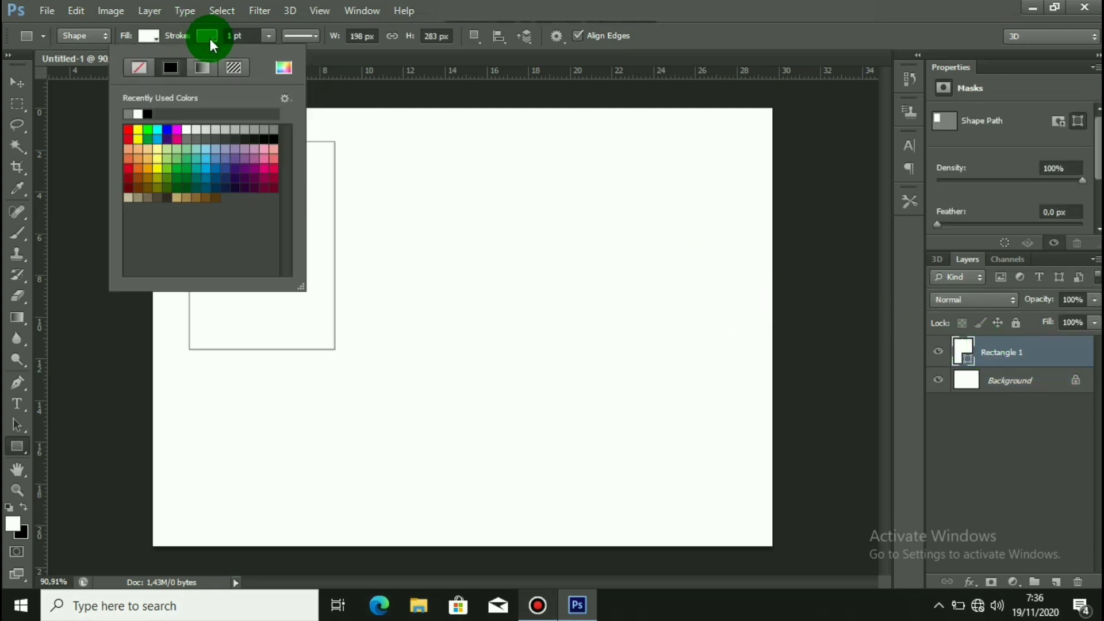
pyautogui.click(258, 137)
pyautogui.click(986, 373)
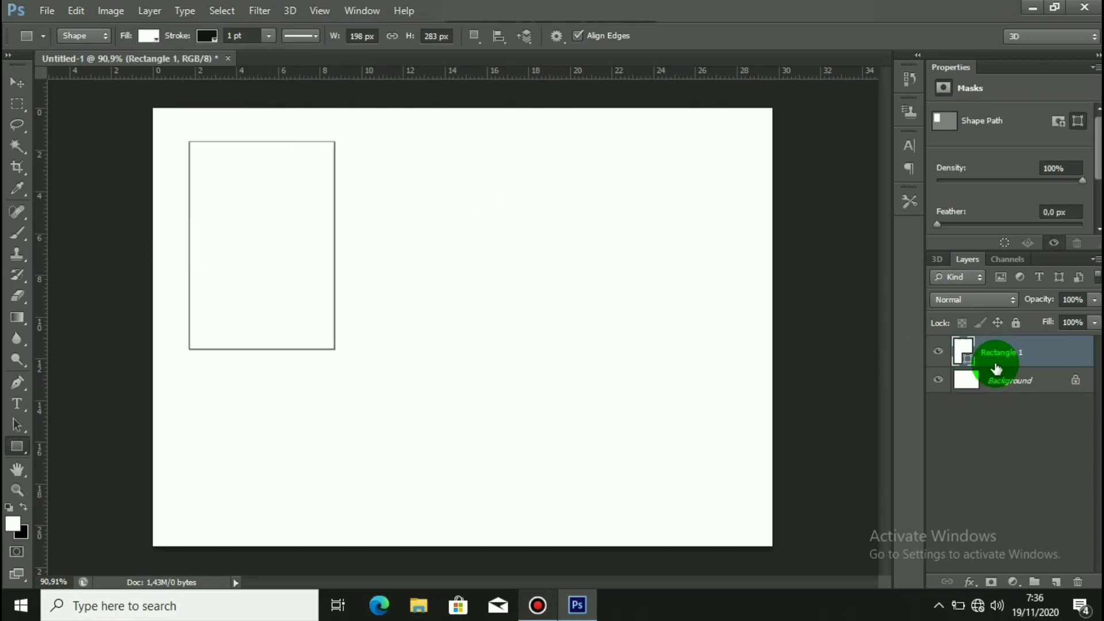
pyautogui.click(999, 368)
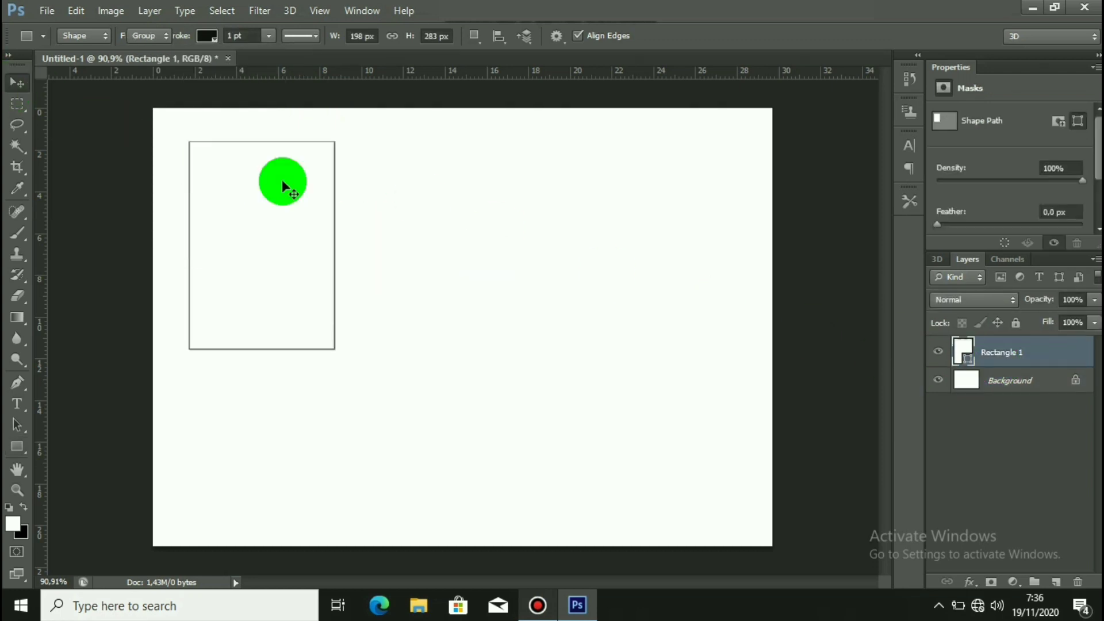
# Duplicate the rectangle three times and arrange the four boxes in an evenly spaced row along the canvas's upper edge
pyautogui.press('v')
pyautogui.moveTo(310, 194); pyautogui.dragTo(744, 201)
pyautogui.hotkey('ctrl', 'j')
pyautogui.hotkey('ctrl', 'j')
pyautogui.hotkey('ctrl', 'j')
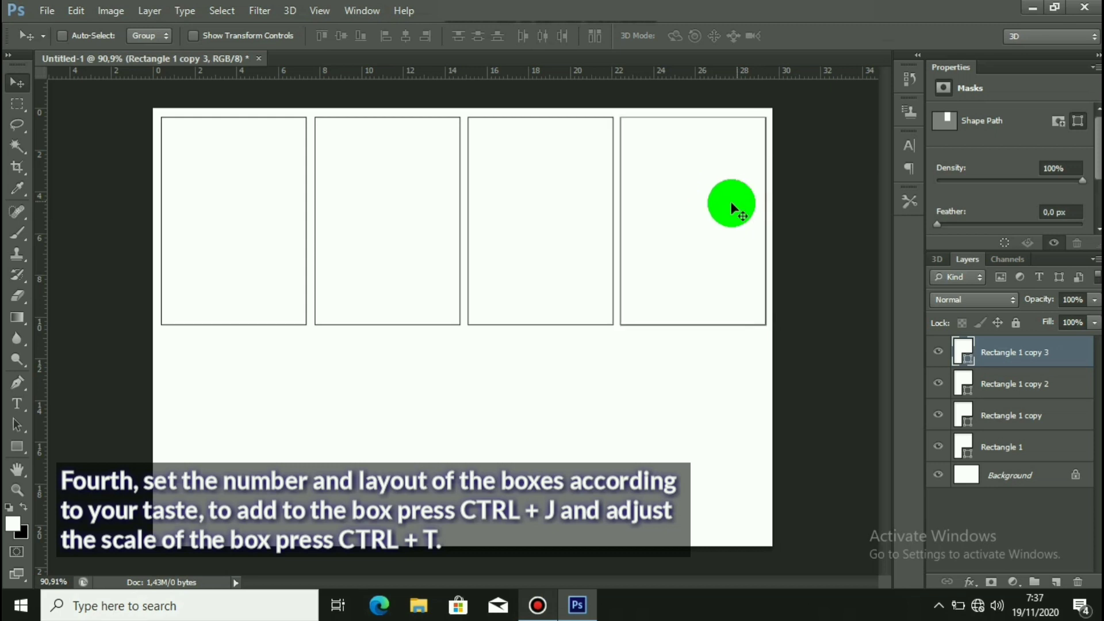
# Select all four rectangle layers and nudge them slightly up and to the left
pyautogui.keyDown('shift'); pyautogui.click(1006, 446); pyautogui.keyUp('shift')
pyautogui.press('Left')
pyautogui.press('Up')
pyautogui.press('Up')
pyautogui.press('Up')
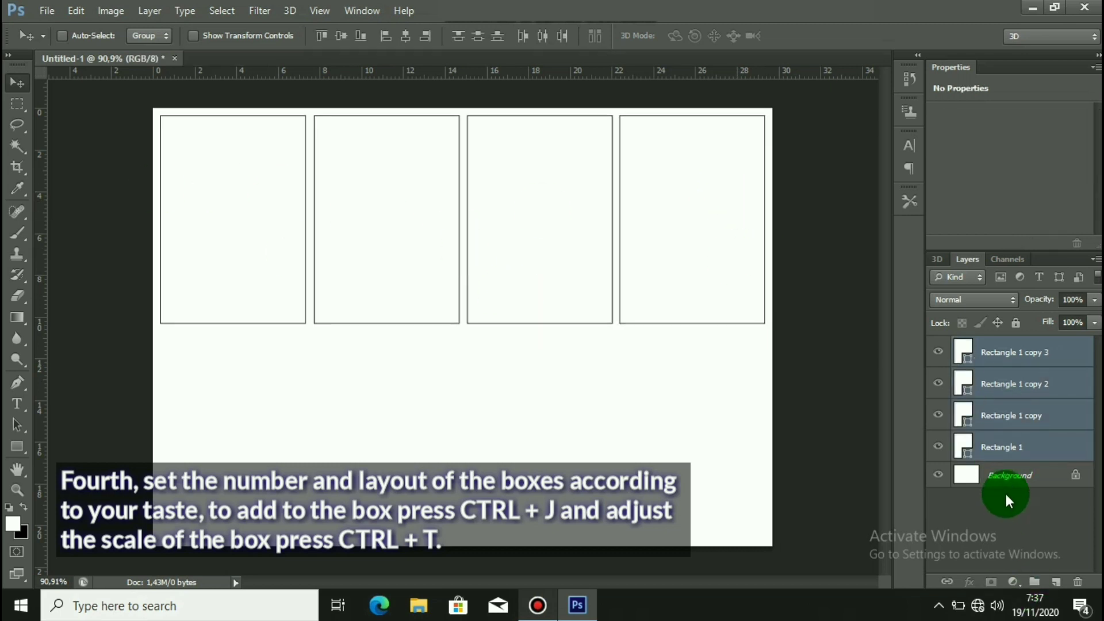
# Rename the four rectangle layers 1, 2, 3 and 4, following the boxes' order from left to right
pyautogui.doubleClick(1029, 415)
pyautogui.write('2')
pyautogui.doubleClick(1012, 446)
pyautogui.write('1')
pyautogui.doubleClick(1020, 383)
pyautogui.write('3')
pyautogui.doubleClick(1015, 355)
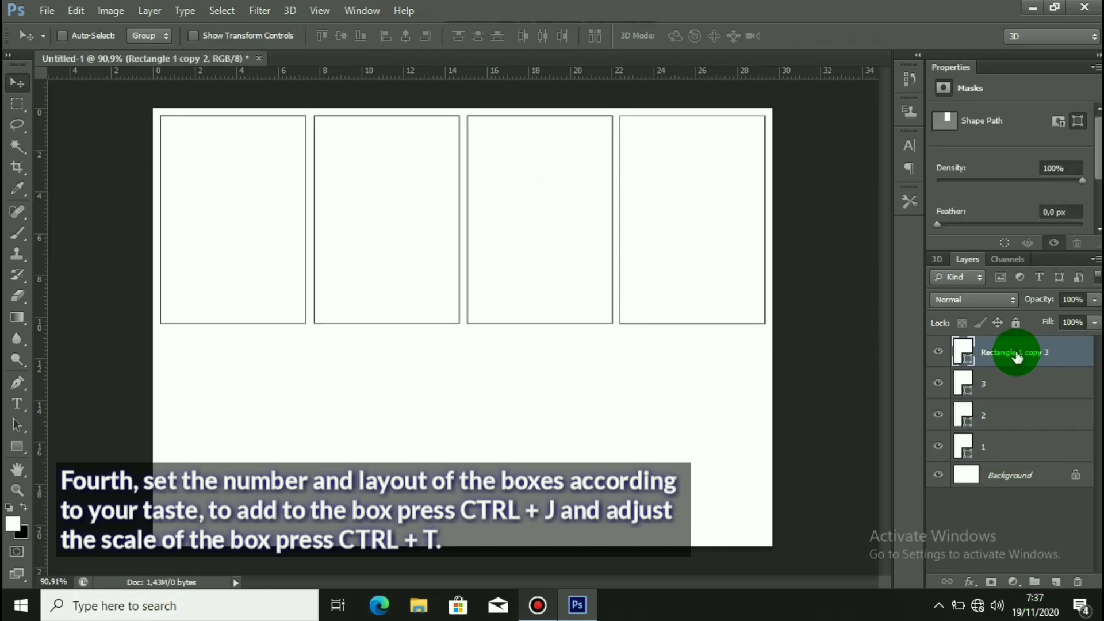
pyautogui.write('4')
# Duplicate the layers 1 to 4 together and place the copies as a second row below the first
pyautogui.click(936, 349)
pyautogui.click(994, 415)
pyautogui.click(1010, 354)
pyautogui.keyDown('shift'); pyautogui.click(1010, 443); pyautogui.keyUp('shift')
pyautogui.moveTo(470, 250); pyautogui.dragTo(517, 464)
# Nudge the duplicated row downward to widen the gap between the two rows of boxes
pyautogui.scroll(-1, 998, 399)
pyautogui.scroll(1, 998, 402)
pyautogui.press('Down')
pyautogui.press('Down')
pyautogui.press('Down')
pyautogui.press('Down')
pyautogui.press('Down')
pyautogui.press('Down')
pyautogui.press('Down')
pyautogui.press('Down')
pyautogui.press('Down')
pyautogui.press('Down')
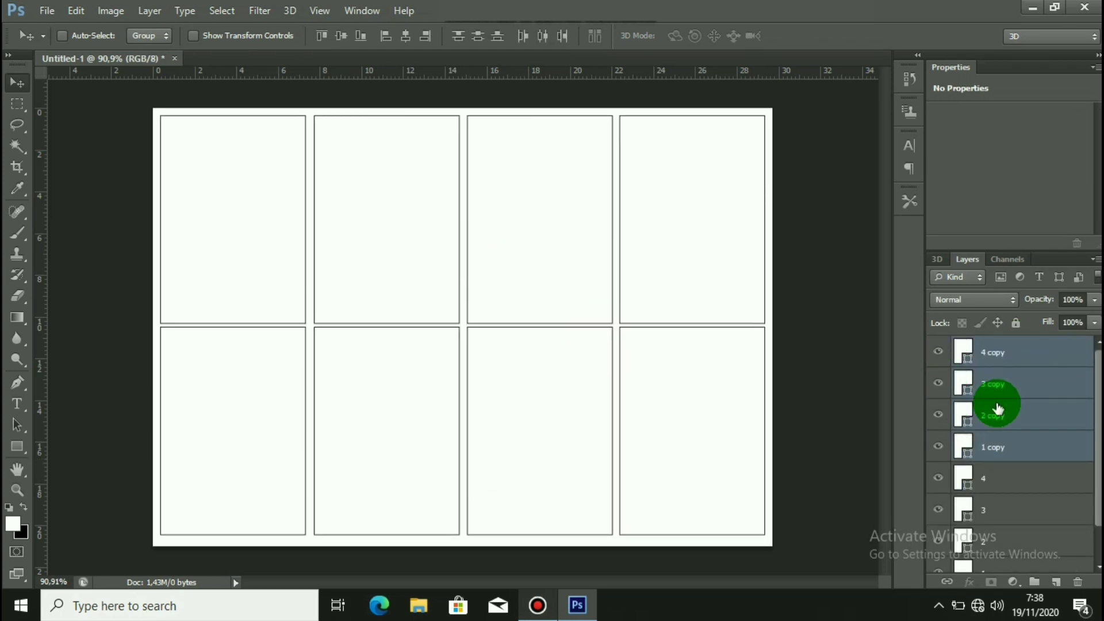
# Rename the four copied layers 5, 6, 7 and 8, following the lower row's order from left to right
pyautogui.doubleClick(994, 447)
pyautogui.write('5')
pyautogui.doubleClick(995, 415)
pyautogui.write('6')
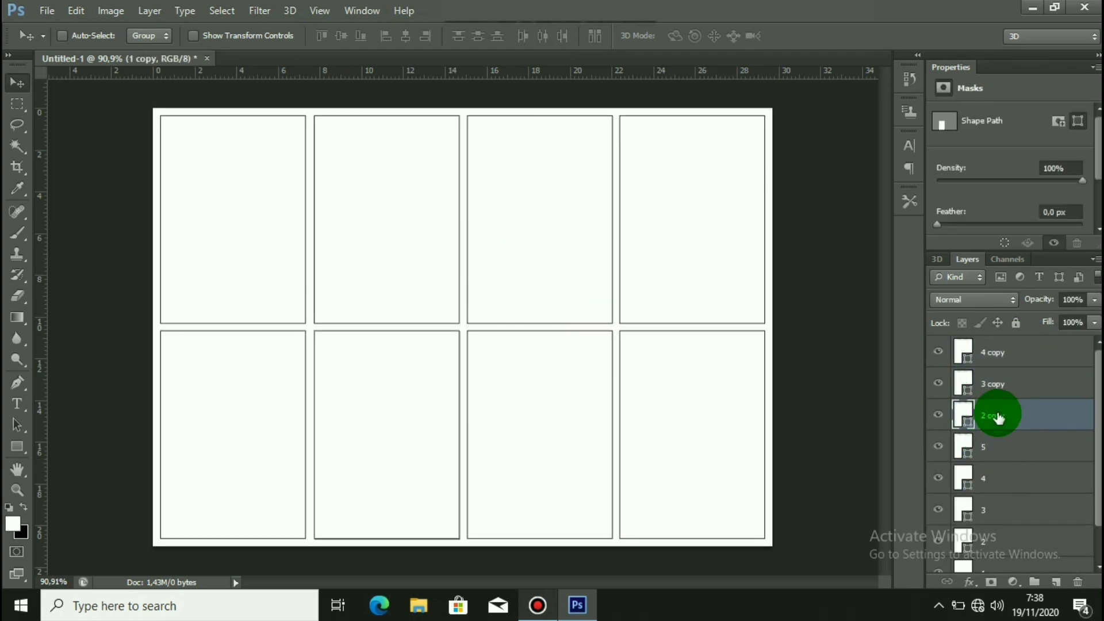
pyautogui.doubleClick(995, 379)
pyautogui.write('7')
pyautogui.press('Return')
pyautogui.scroll(-2, 1012, 402)
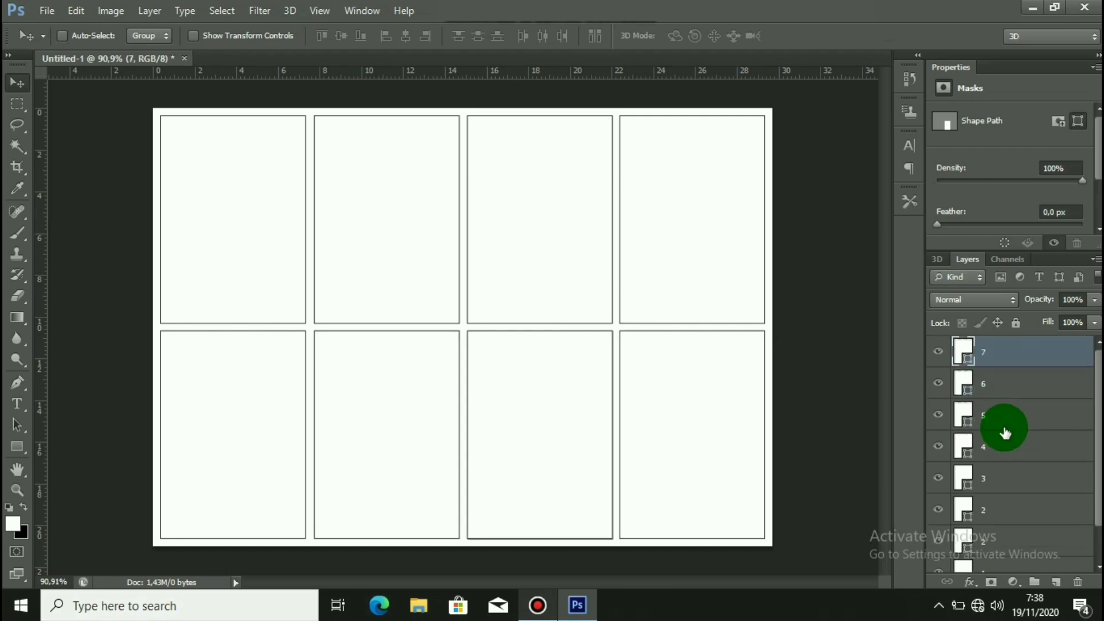
# Group the layers 1 to 8 and name the group "kotak 1"
pyautogui.click(1008, 523)
pyautogui.scroll(1, 1010, 512)
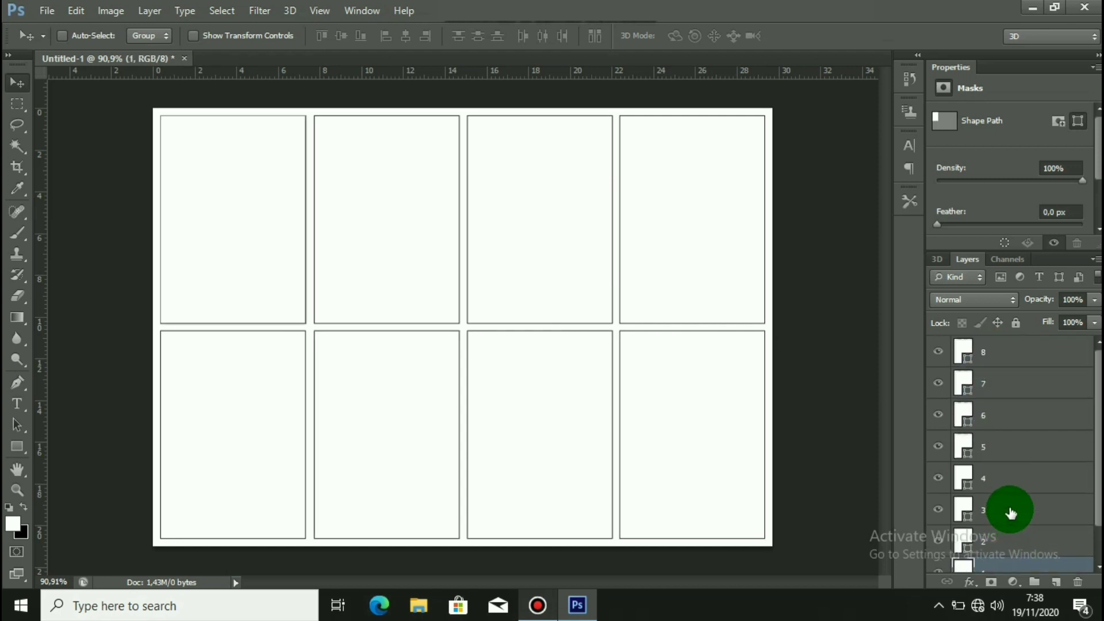
pyautogui.click(1026, 352)
pyautogui.scroll(-1, 1026, 431)
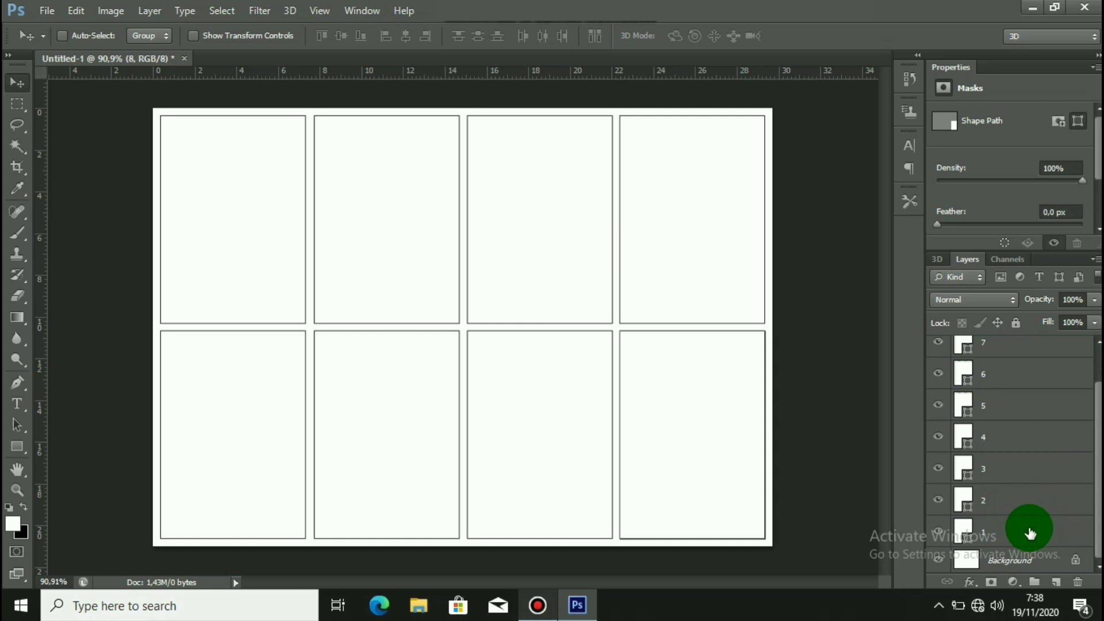
pyautogui.keyDown('shift'); pyautogui.click(1029, 532); pyautogui.keyUp('shift')
pyautogui.hotkey('ctrl', 'g')
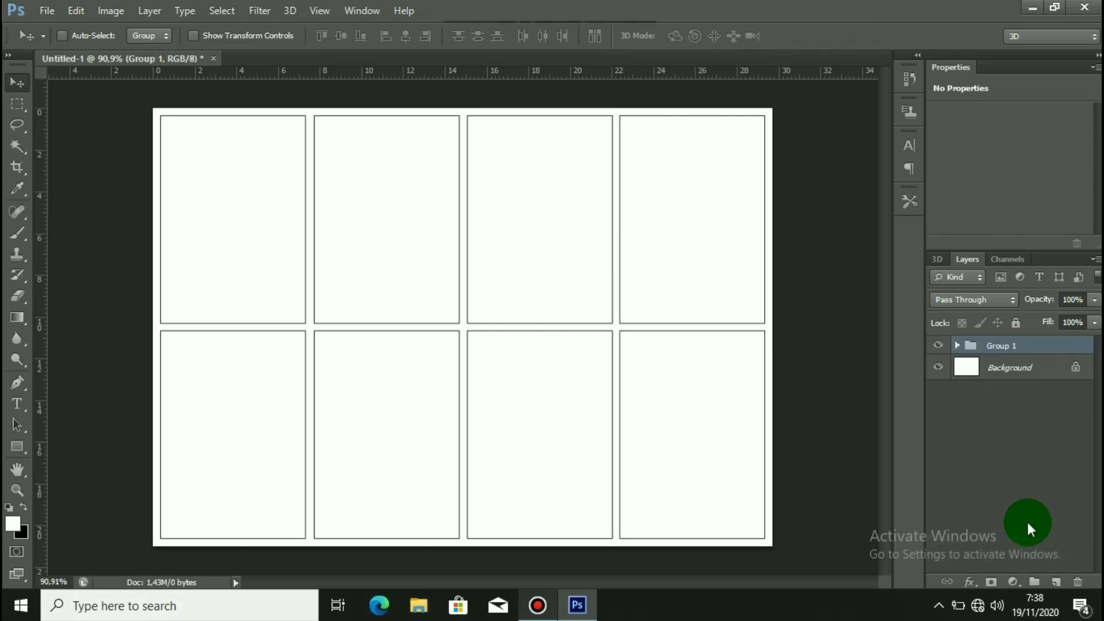
pyautogui.write('kotak')
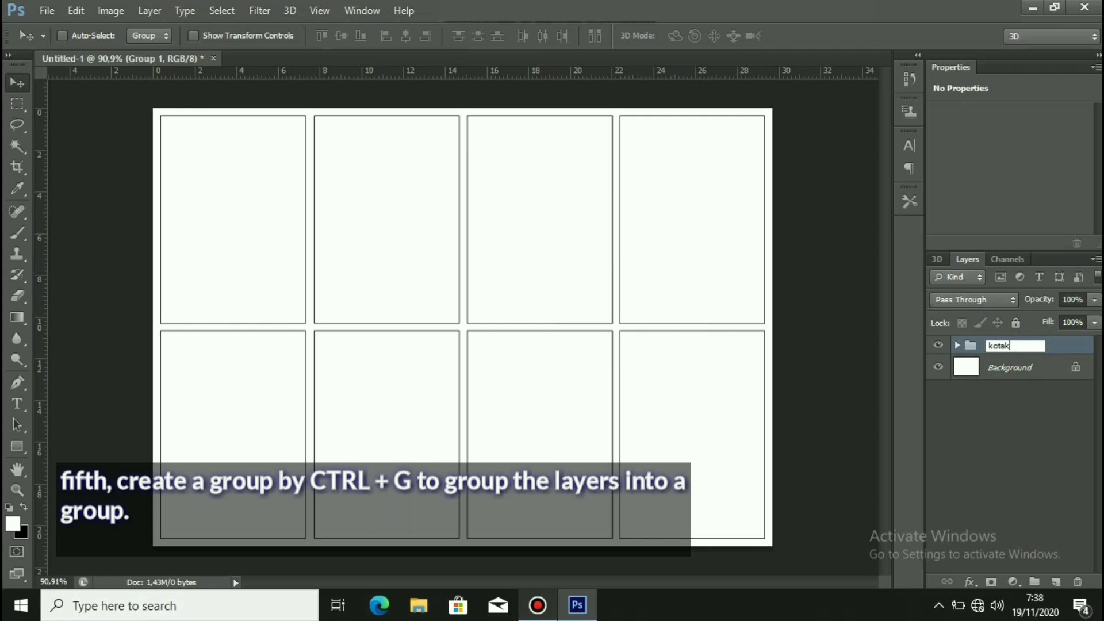
pyautogui.click(954, 352)
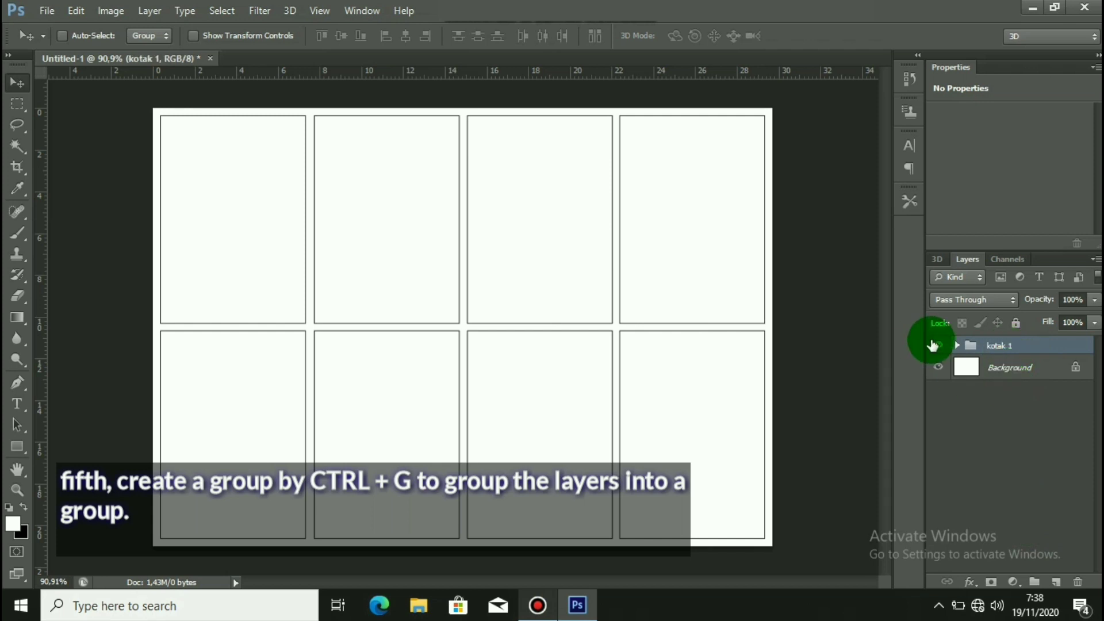
pyautogui.click(1016, 372)
pyautogui.click(985, 351)
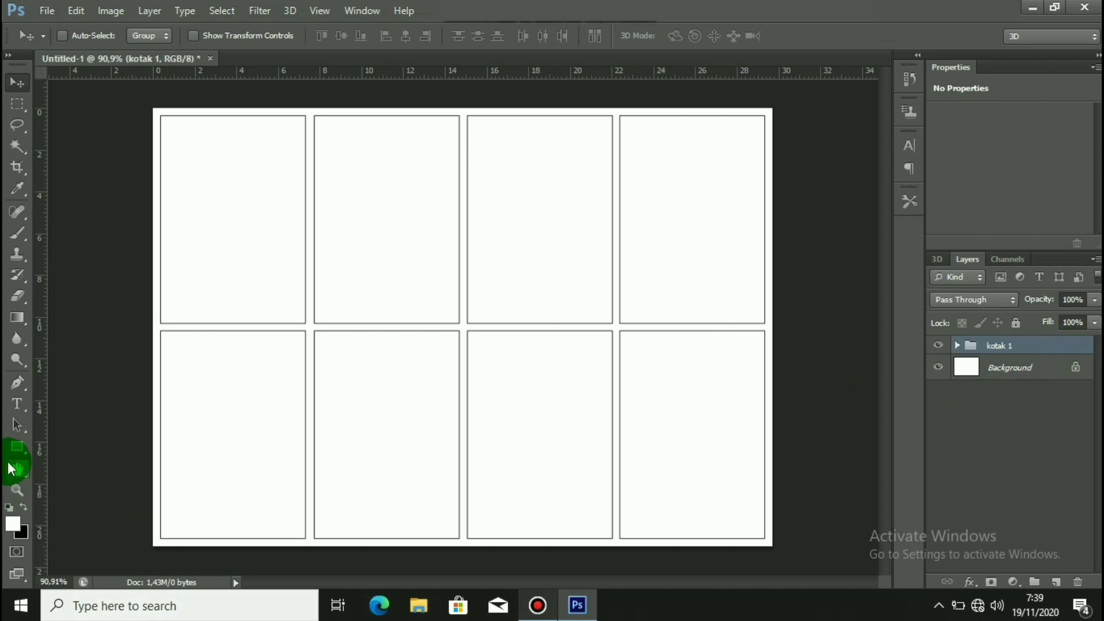
# Set the Rectangle tool to draw shapes with a cyan fill and no stroke
pyautogui.click(16, 446)
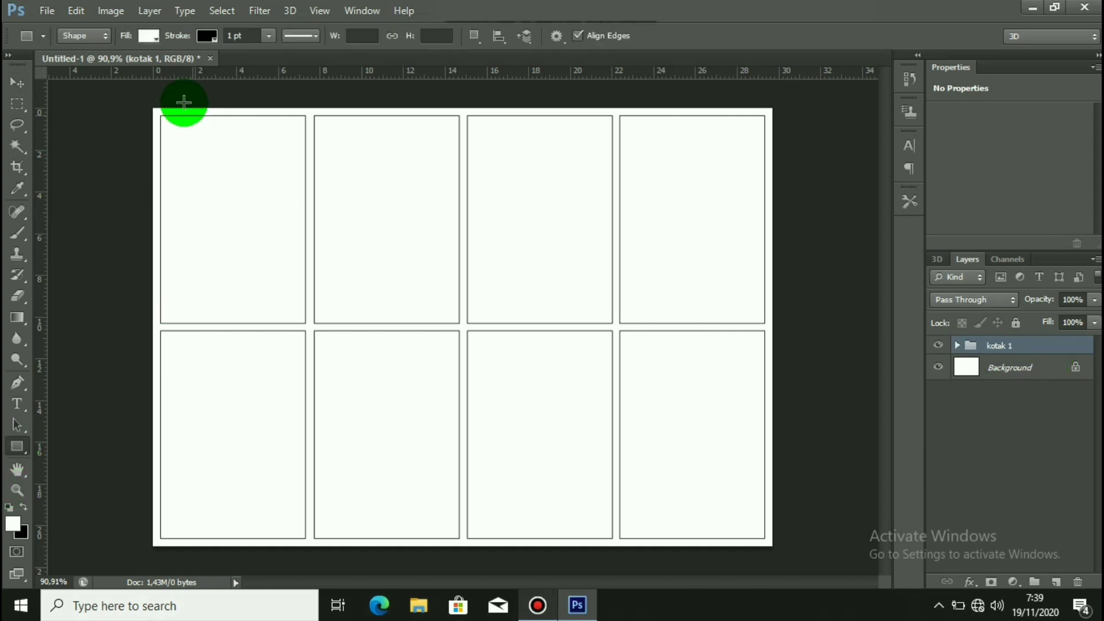
pyautogui.click(149, 35)
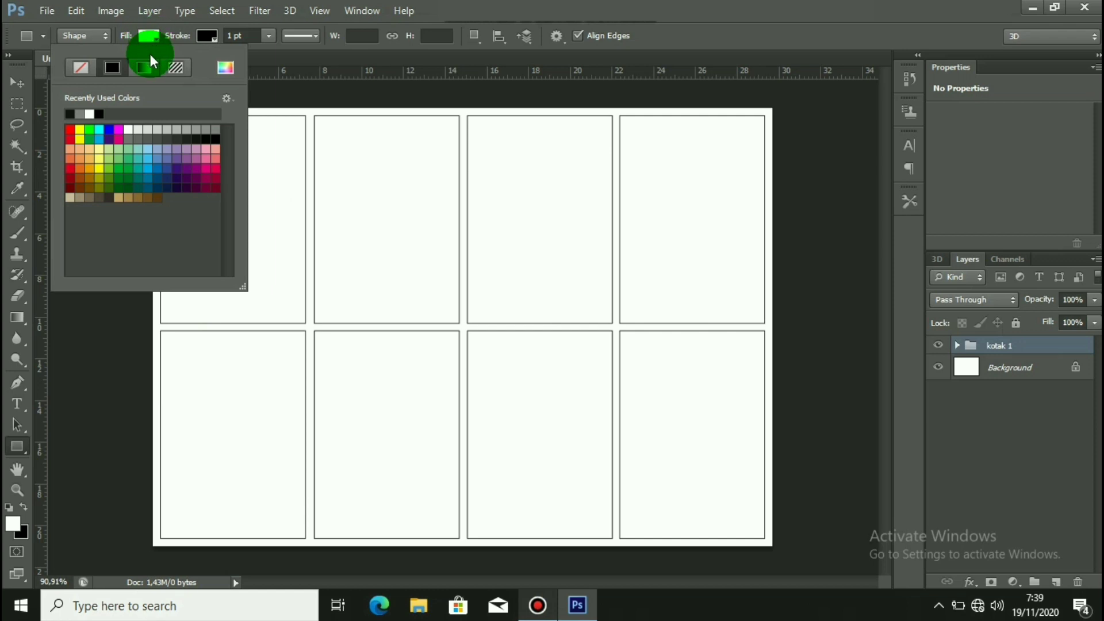
pyautogui.click(97, 127)
pyautogui.click(206, 36)
pyautogui.click(205, 36)
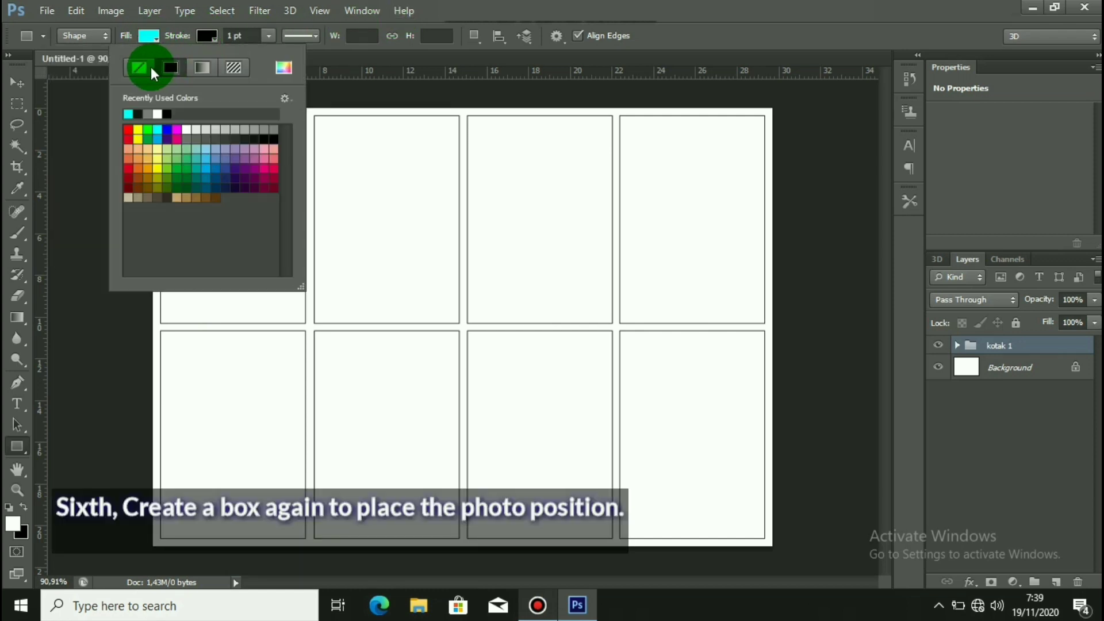
pyautogui.click(151, 67)
# Draw a cyan rectangle about 7 × 9 cm from the upper corner of the first box, leaving a strip free below it
pyautogui.hotkey('ctrl', '1')
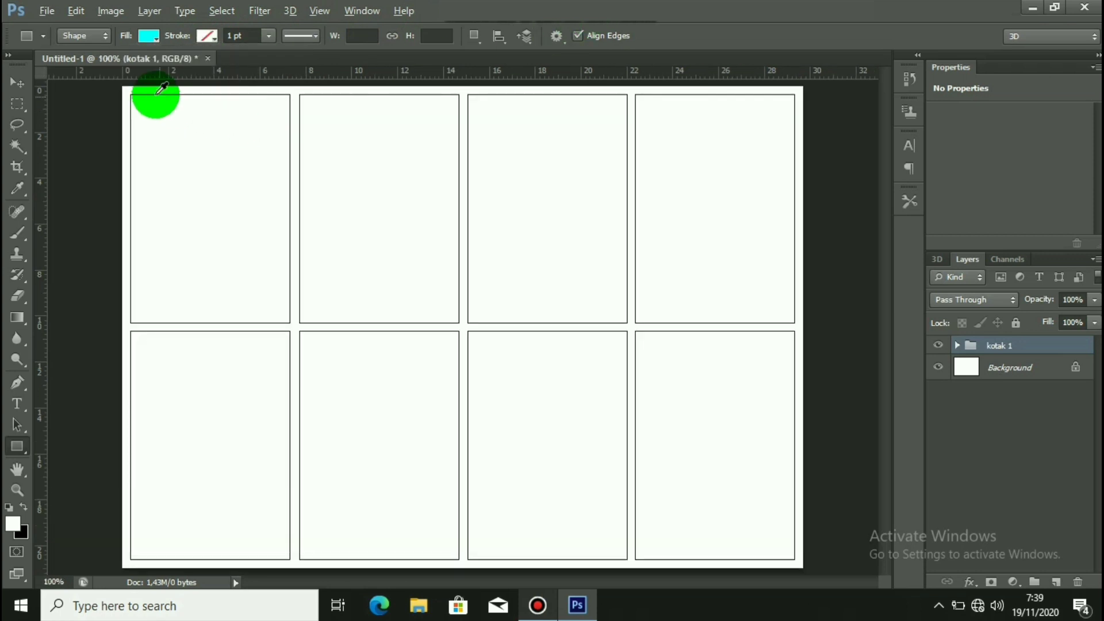
pyautogui.press('alt')
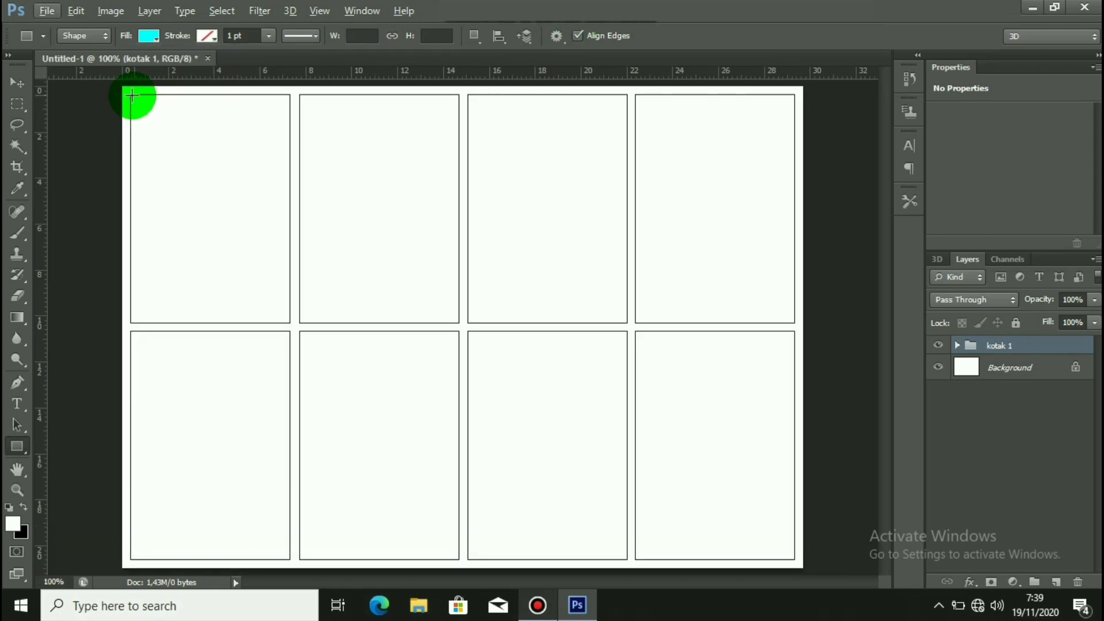
pyautogui.scroll(5, 132, 96)
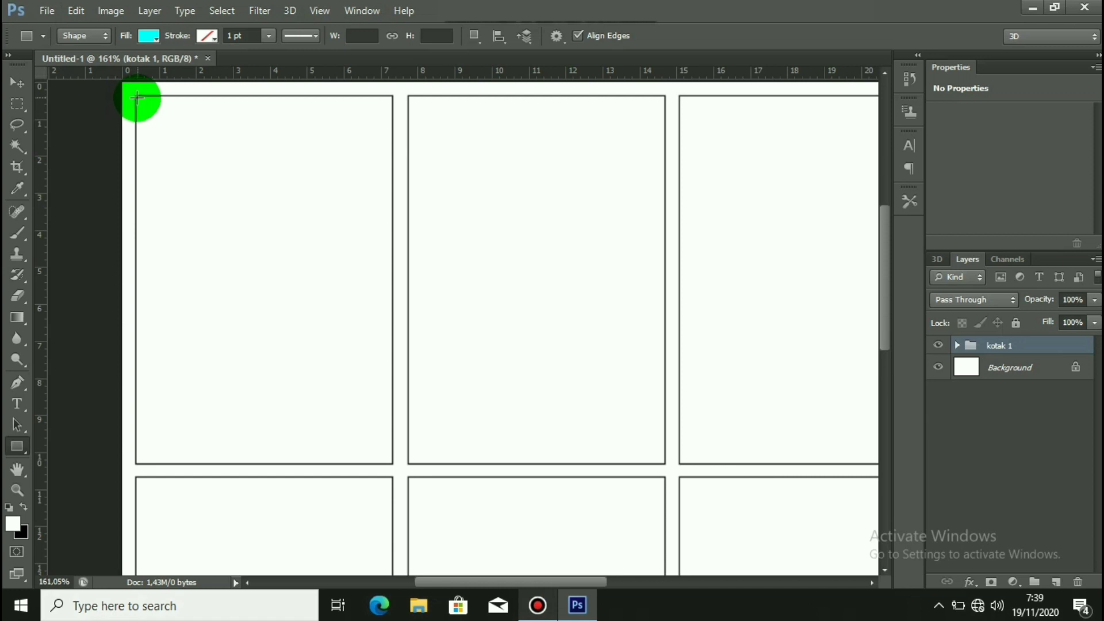
pyautogui.moveTo(135, 95); pyautogui.dragTo(393, 431)
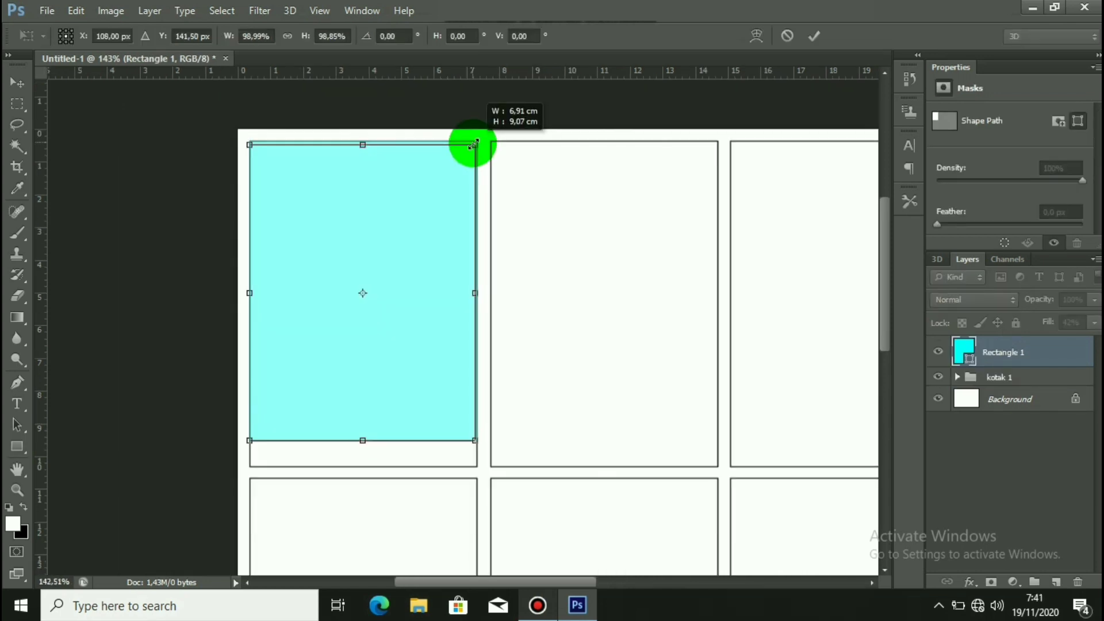
# Shrink the cyan rectangle to about 181 × 248 px and shift it so it sits inside the first box with a margin
pyautogui.moveTo(468, 145); pyautogui.dragTo(467, 152)
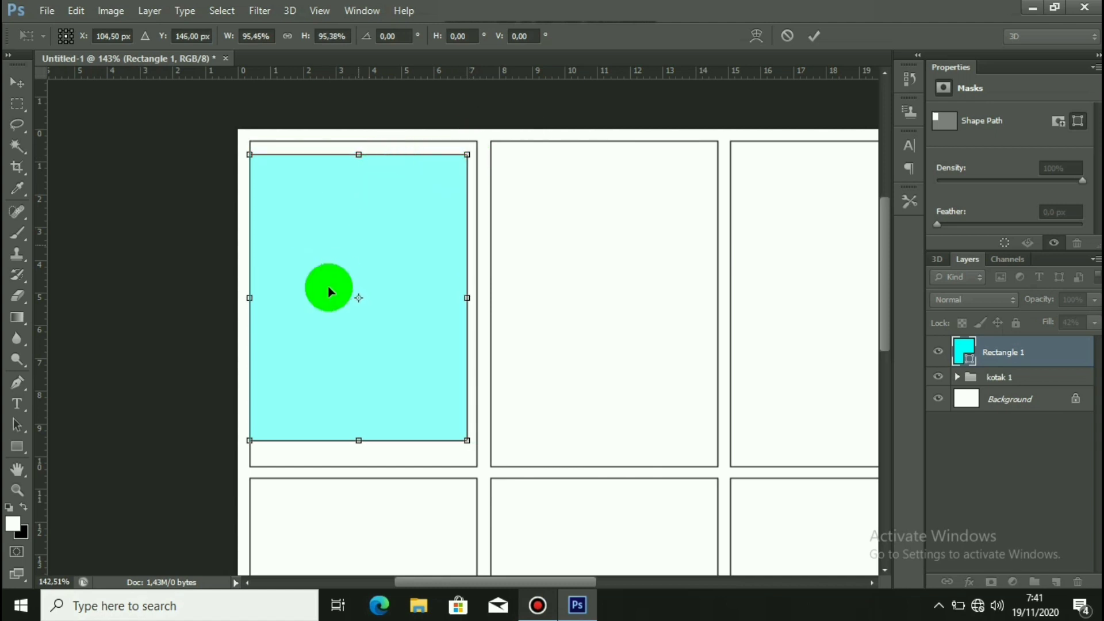
pyautogui.scroll(1, 265, 282)
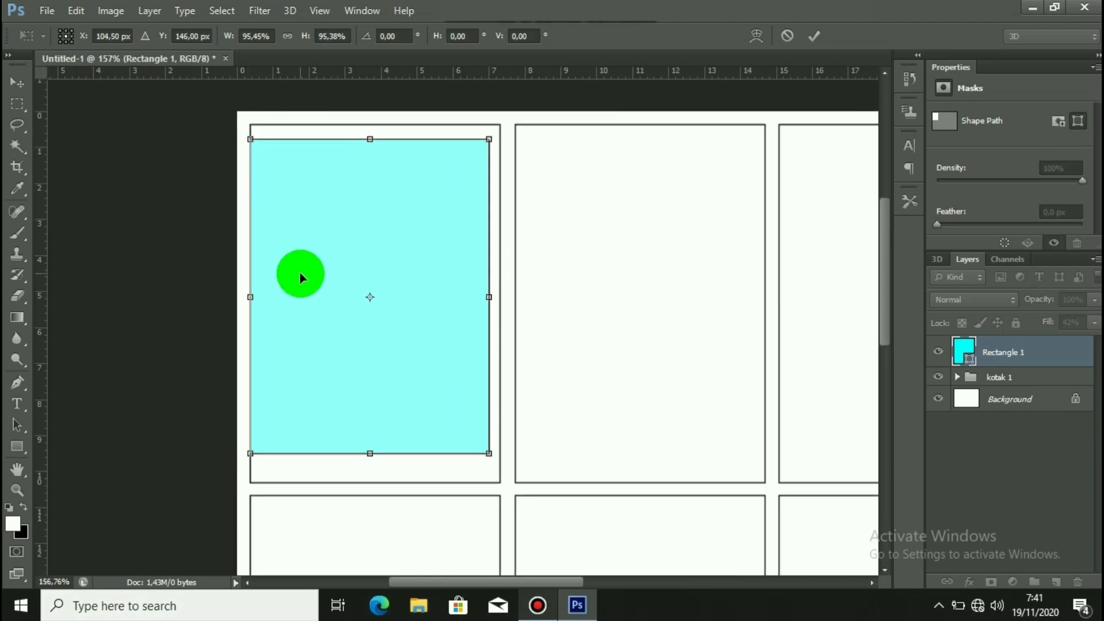
pyautogui.moveTo(300, 278)
pyautogui.mouseDown()
pyautogui.moveTo(306, 267)
pyautogui.moveTo(305, 283)
pyautogui.mouseUp()
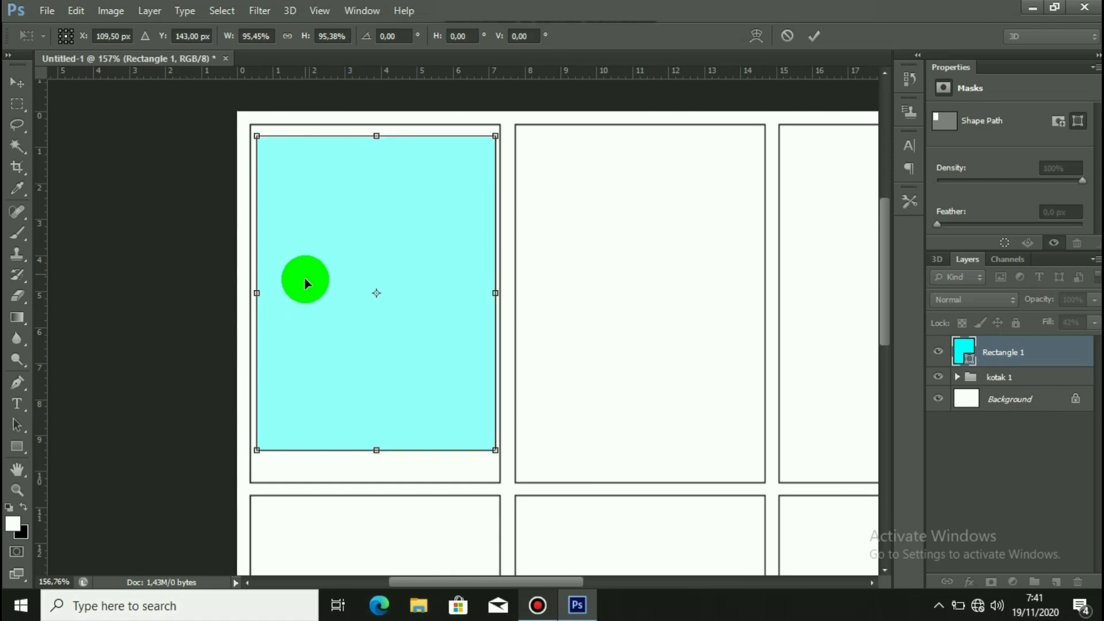
pyautogui.moveTo(494, 293); pyautogui.dragTo(488, 293)
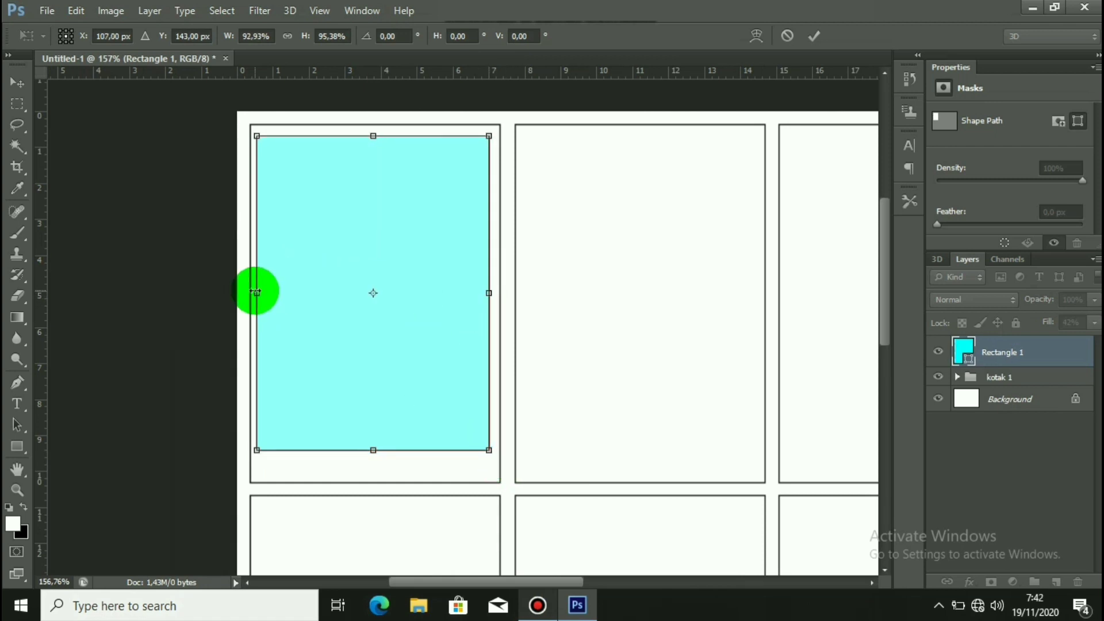
pyautogui.moveTo(256, 292); pyautogui.dragTo(259, 292)
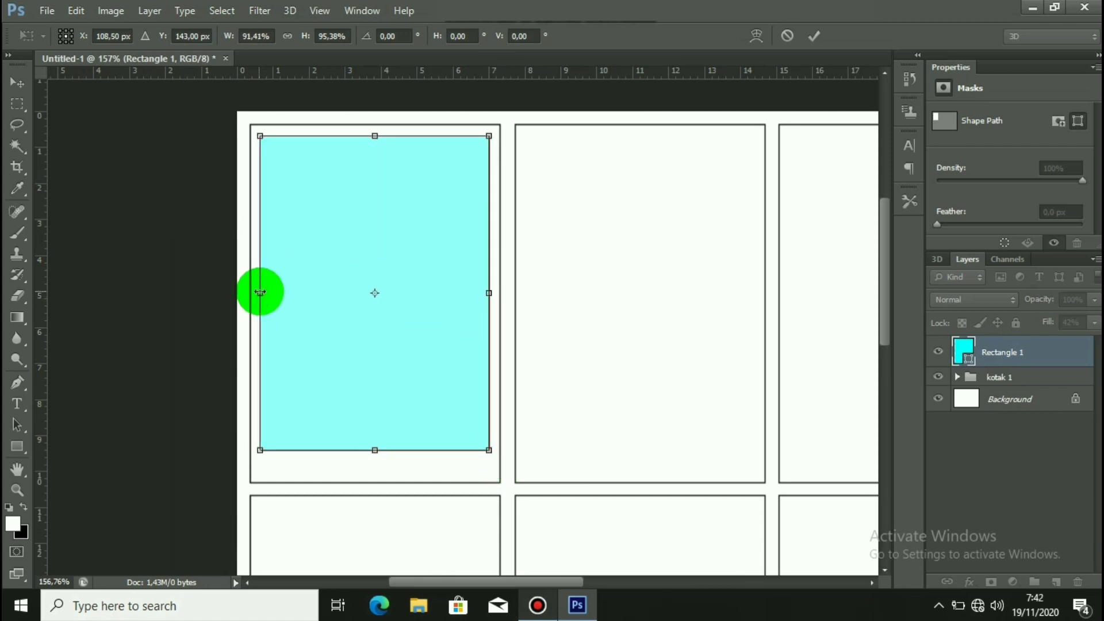
pyautogui.click(816, 36)
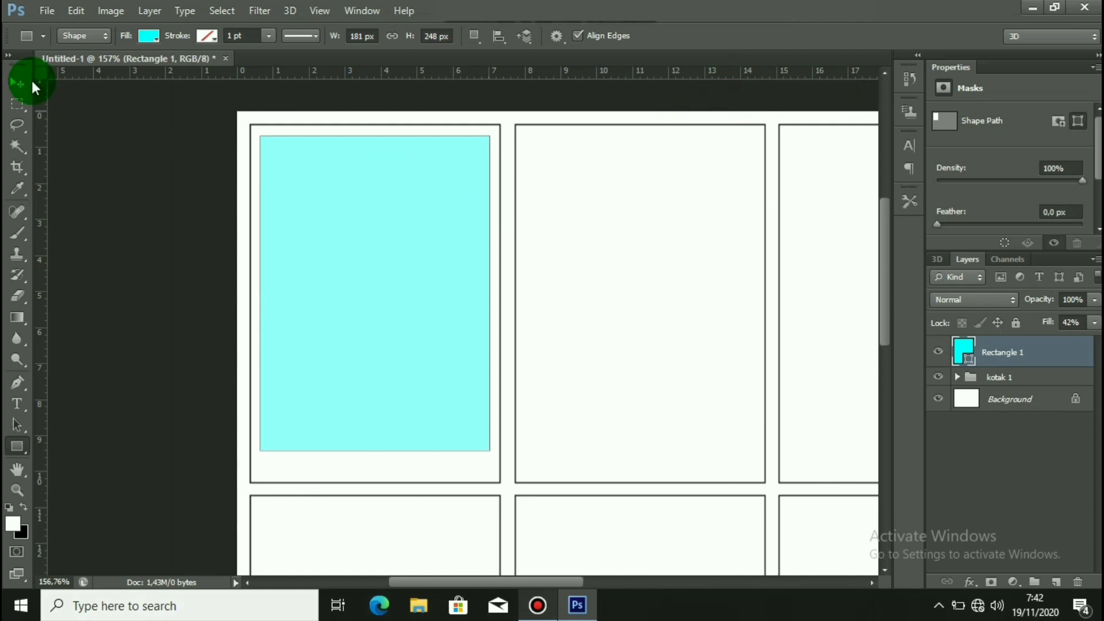
# Center the cyan rectangle horizontally in the first box by aligning it to a marquee selection of the box, and deselect
pyautogui.click(26, 82)
pyautogui.scroll(-1, 333, 139)
pyautogui.scroll(2, 334, 139)
pyautogui.scroll(-2, 333, 139)
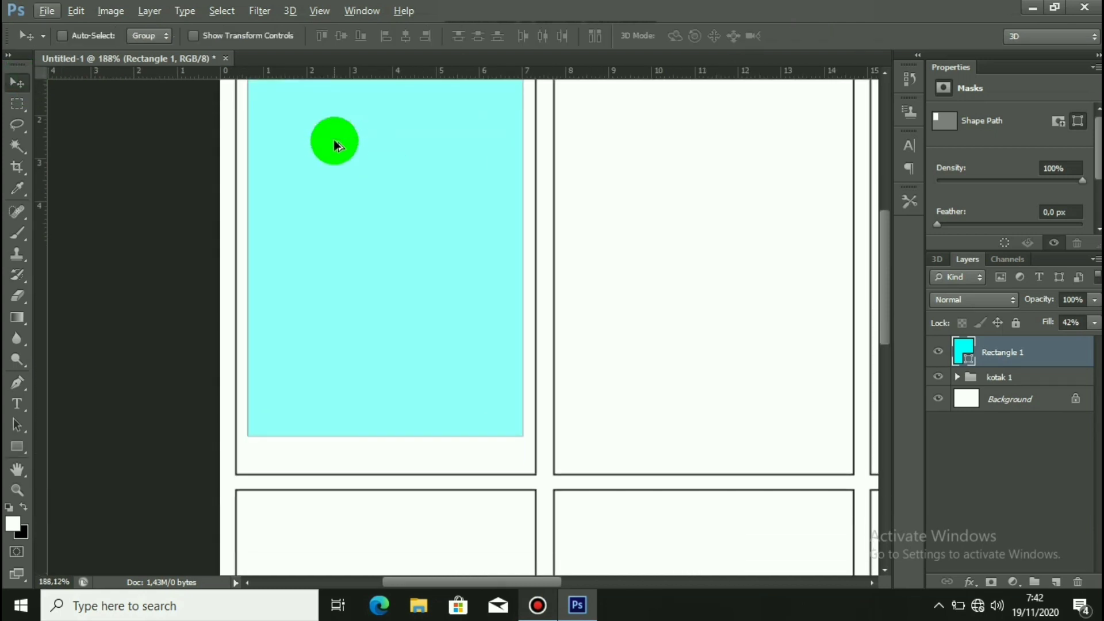
pyautogui.scroll(-2, 333, 139)
pyautogui.press('m')
pyautogui.scroll(2, 265, 140)
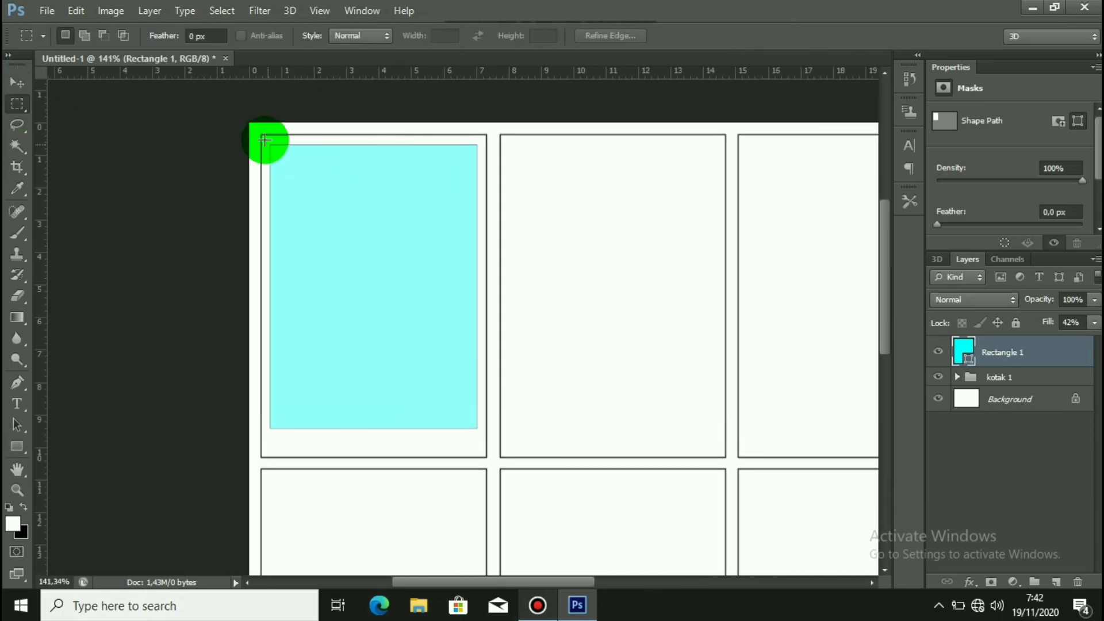
pyautogui.moveTo(261, 135); pyautogui.dragTo(485, 456)
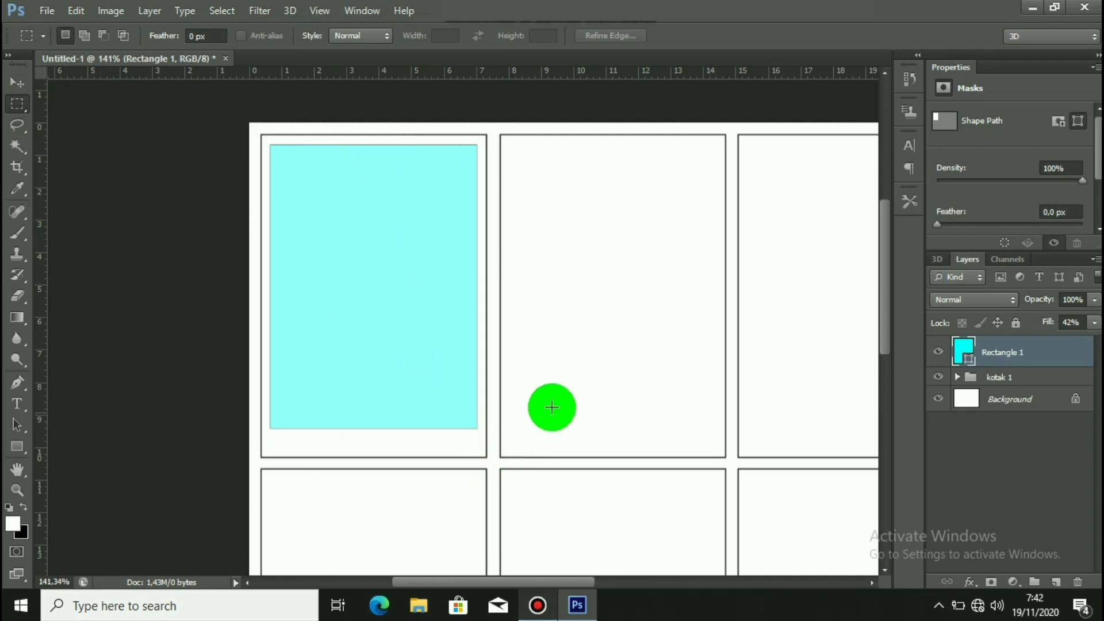
pyautogui.click(18, 83)
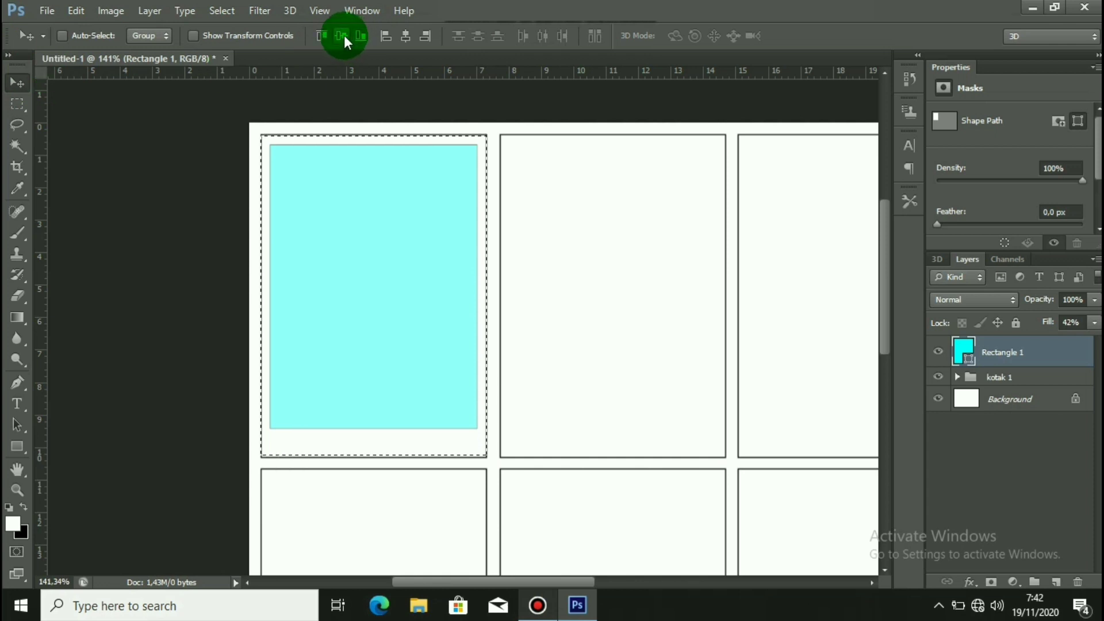
pyautogui.click(405, 36)
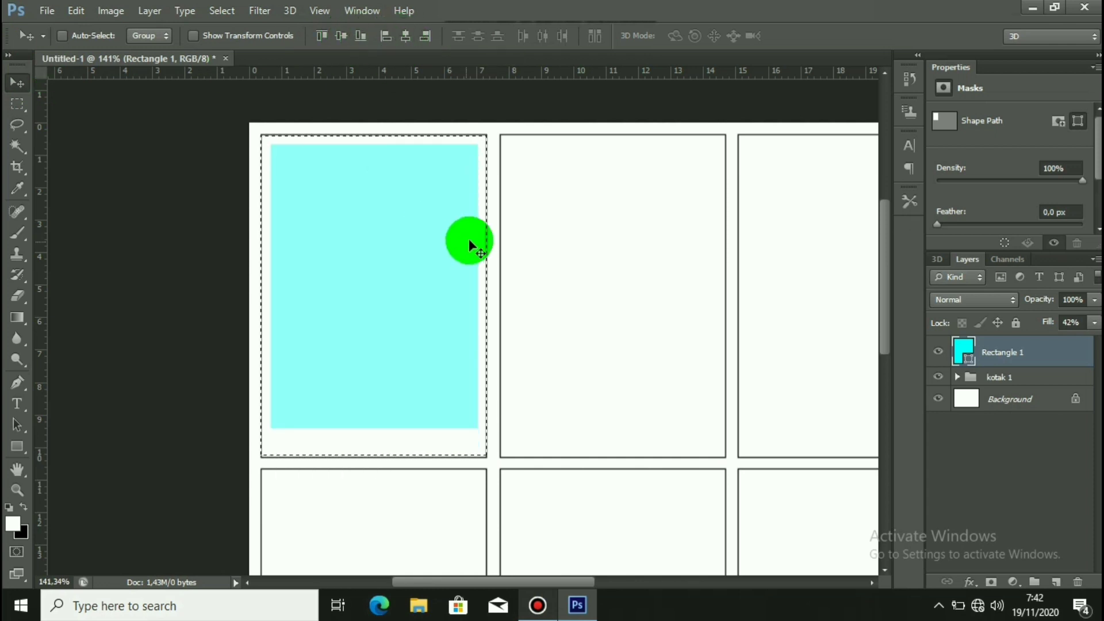
pyautogui.hotkey('ctrl', 'd')
# Raise the cyan rectangle layer's fill to 100%
pyautogui.scroll(-3, 487, 238)
pyautogui.click(1093, 322)
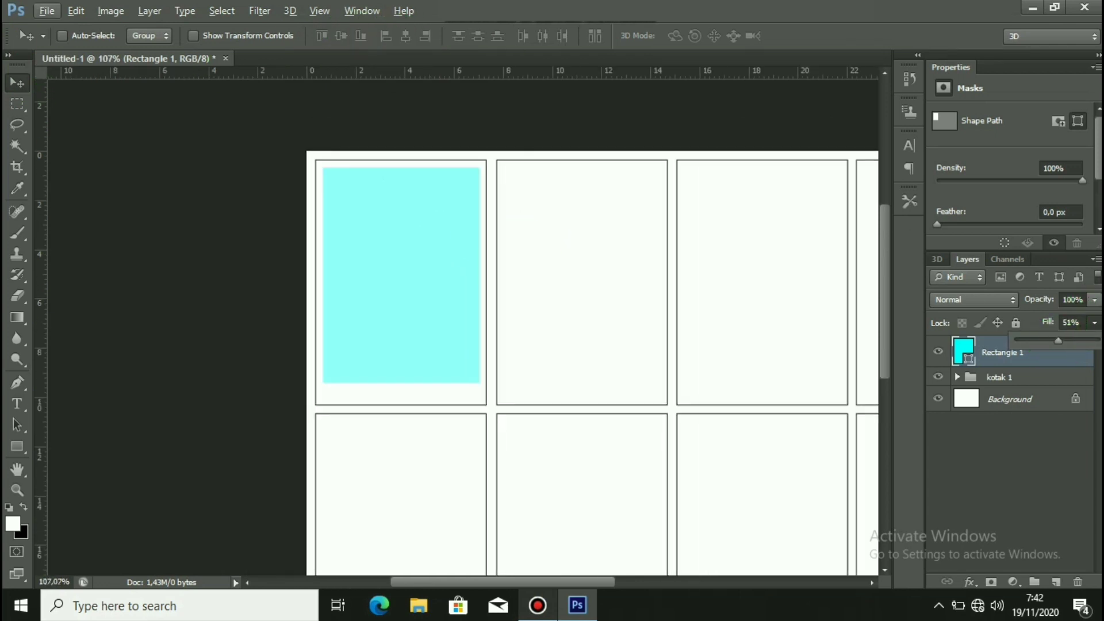
pyautogui.moveTo(1058, 341); pyautogui.dragTo(1095, 340)
pyautogui.scroll(-1, 438, 225)
pyautogui.scroll(-1, 239, 178)
pyautogui.scroll(2, 252, 183)
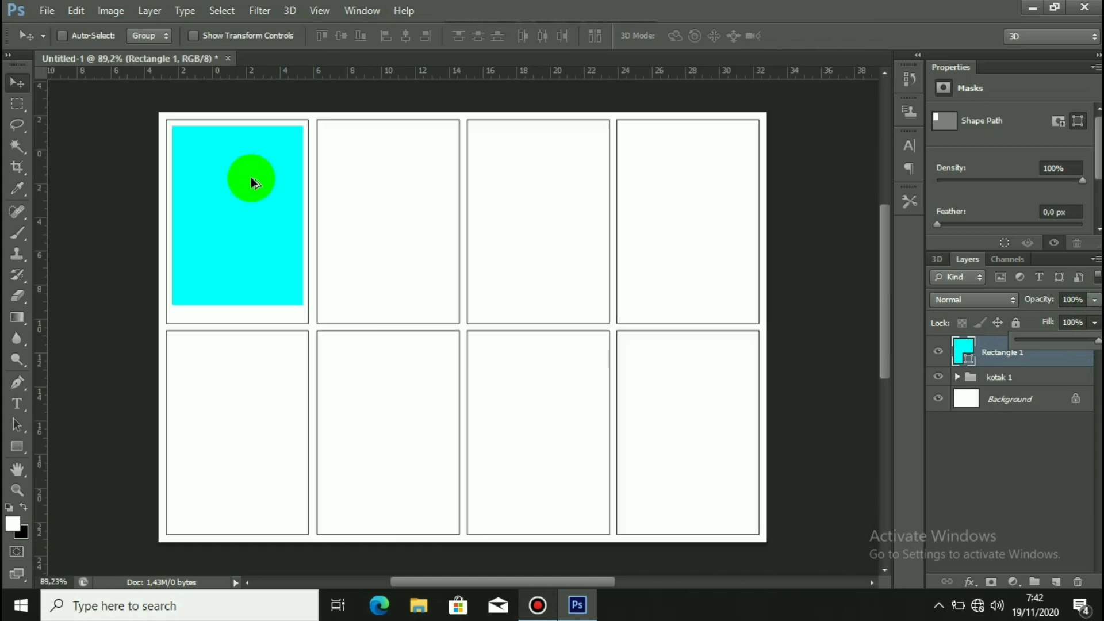
pyautogui.scroll(1, 251, 183)
# Try blue and green shades on the rectangle and recolour it reddish brown, #8c2607
pyautogui.click(963, 354)
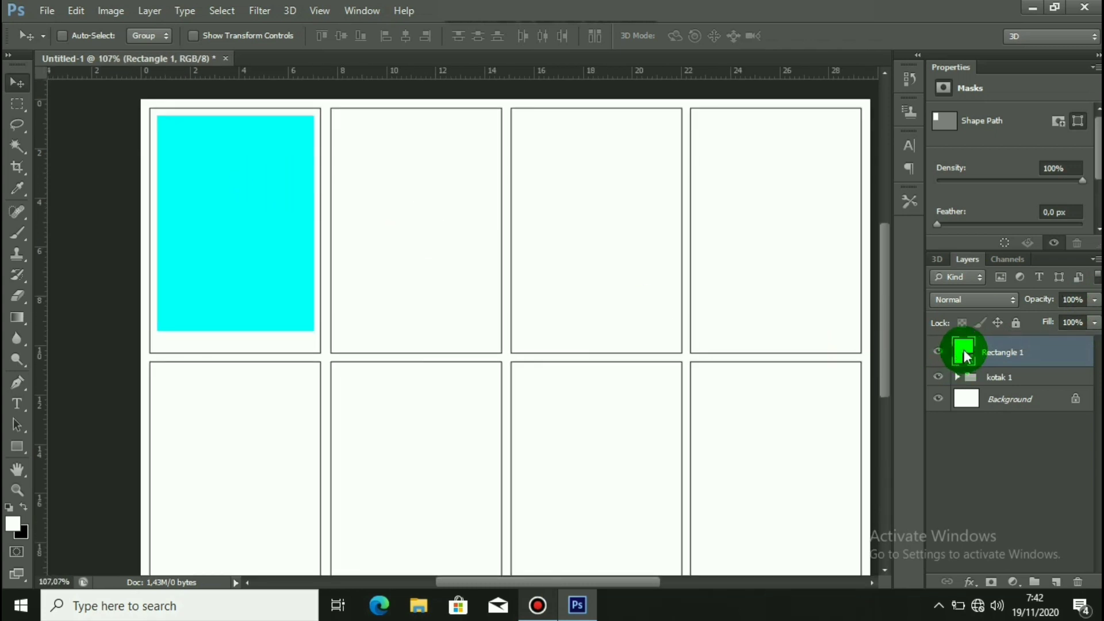
pyautogui.doubleClick(963, 350)
pyautogui.click(901, 422)
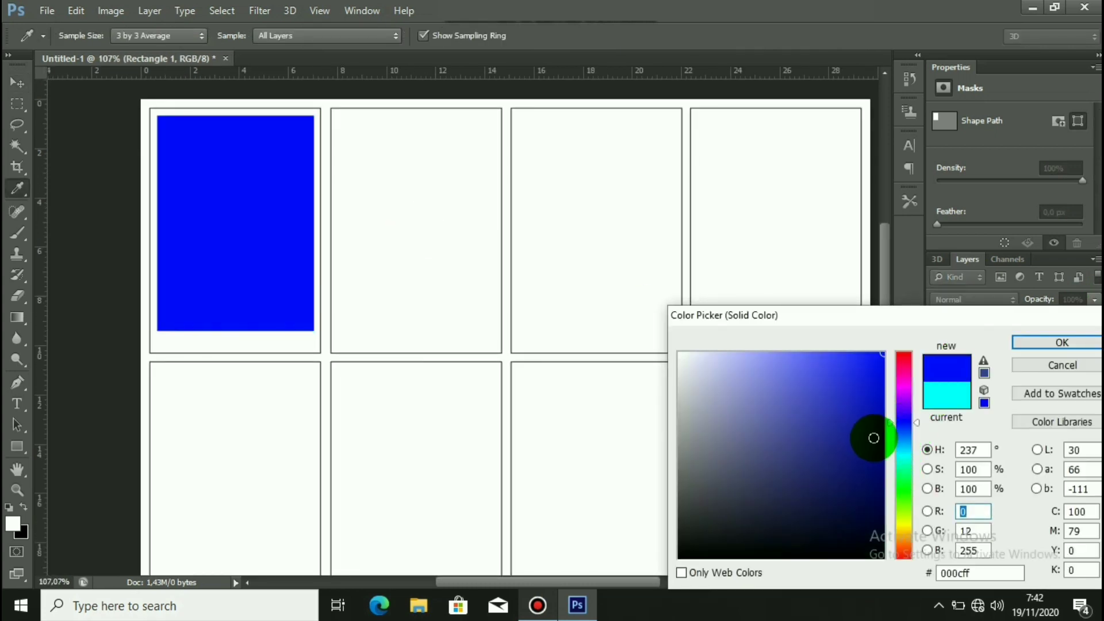
pyautogui.moveTo(873, 438); pyautogui.dragTo(872, 438)
pyautogui.click(871, 509)
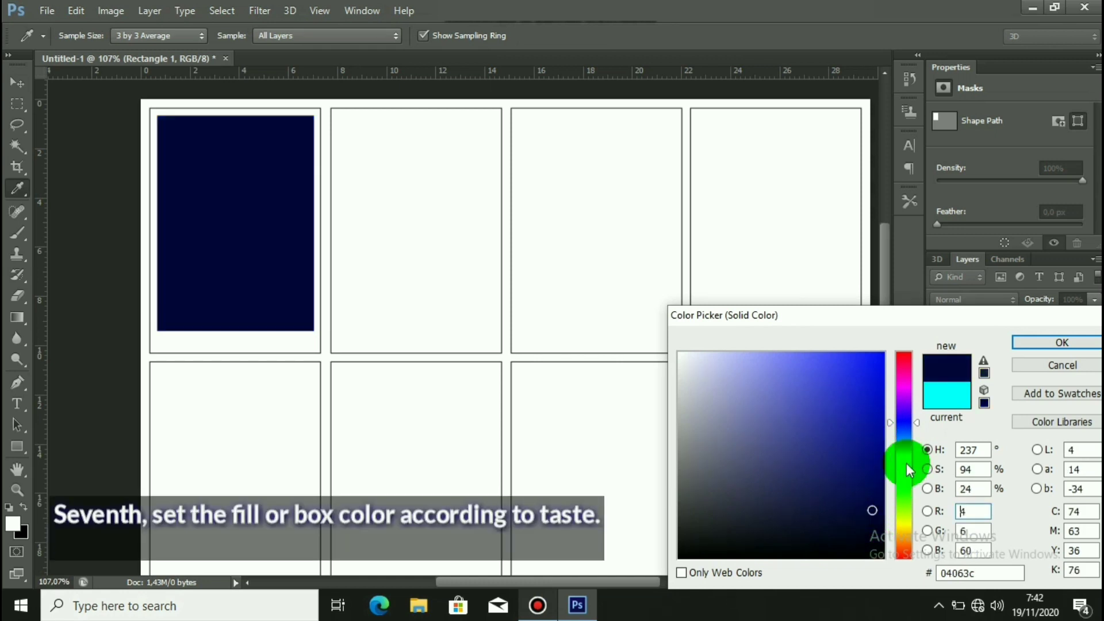
pyautogui.moveTo(903, 496); pyautogui.dragTo(903, 487)
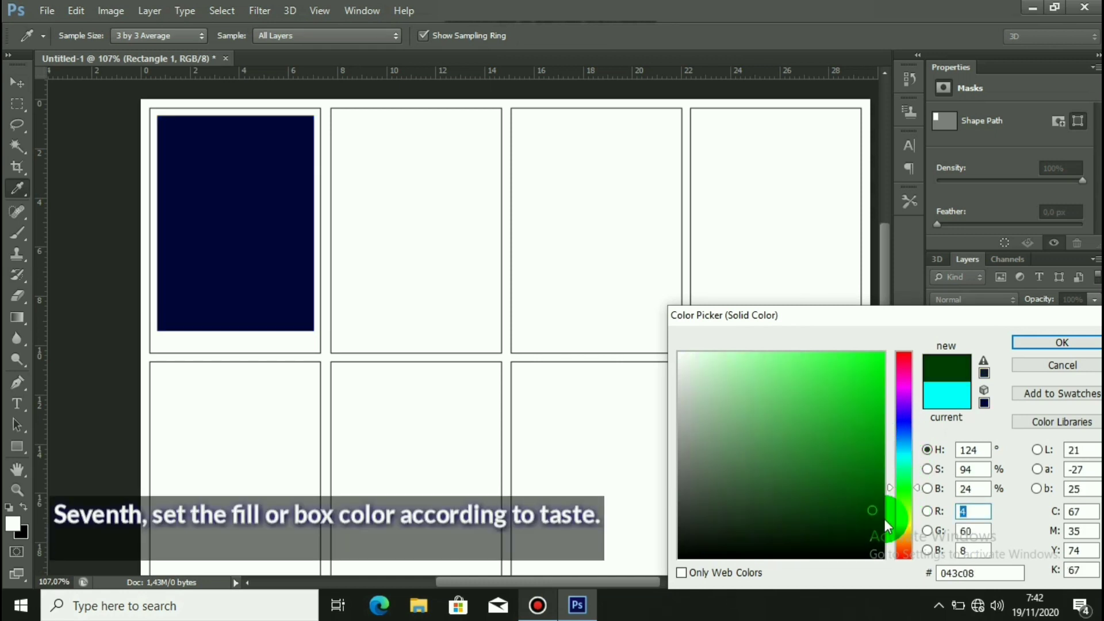
pyautogui.click(900, 549)
pyautogui.click(871, 442)
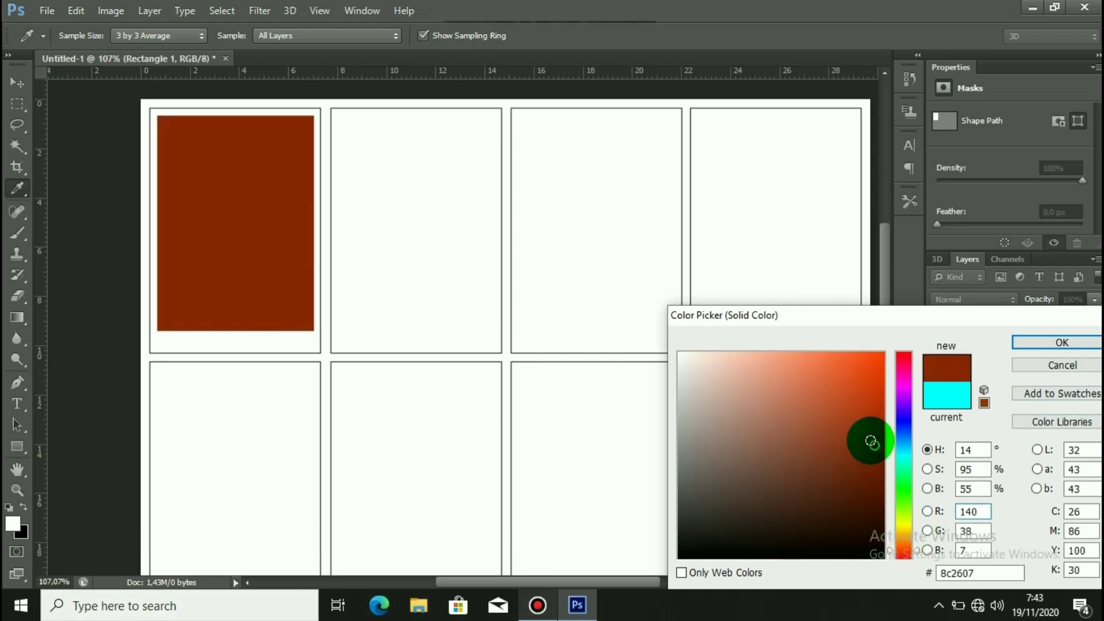
pyautogui.click(1068, 341)
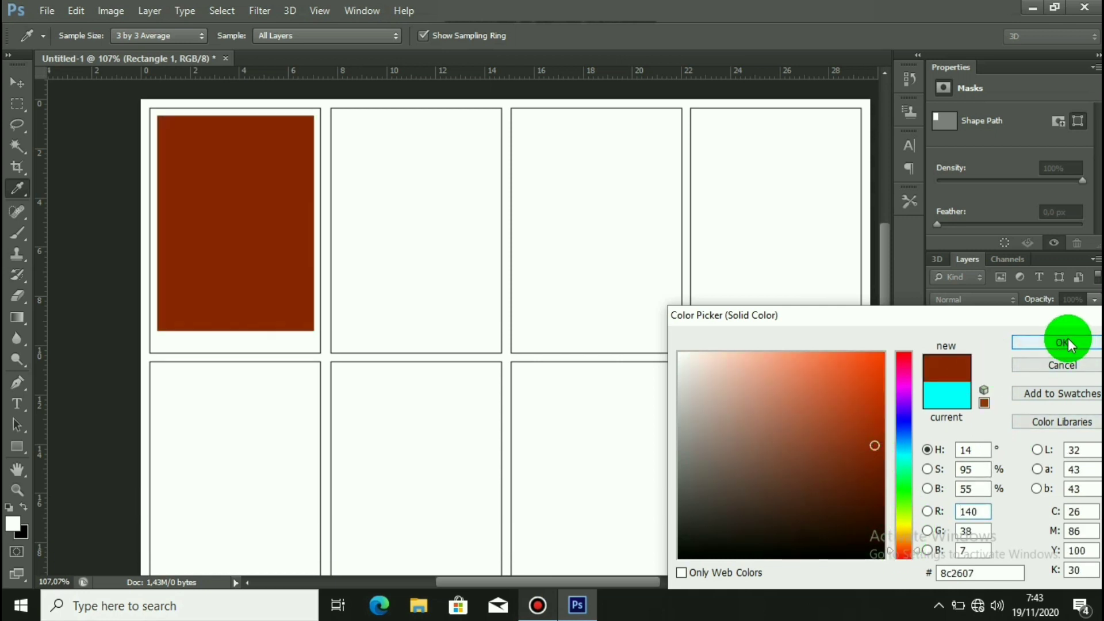
# Change the rectangle's fill colour to blue, #0321d4
pyautogui.doubleClick(961, 352)
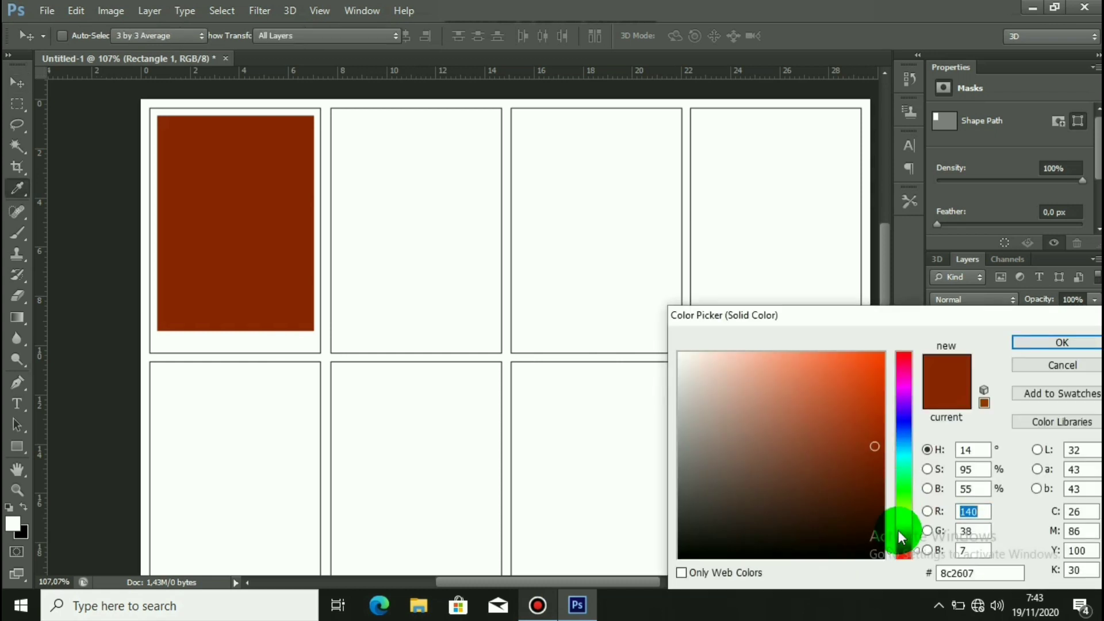
pyautogui.click(901, 362)
pyautogui.click(880, 362)
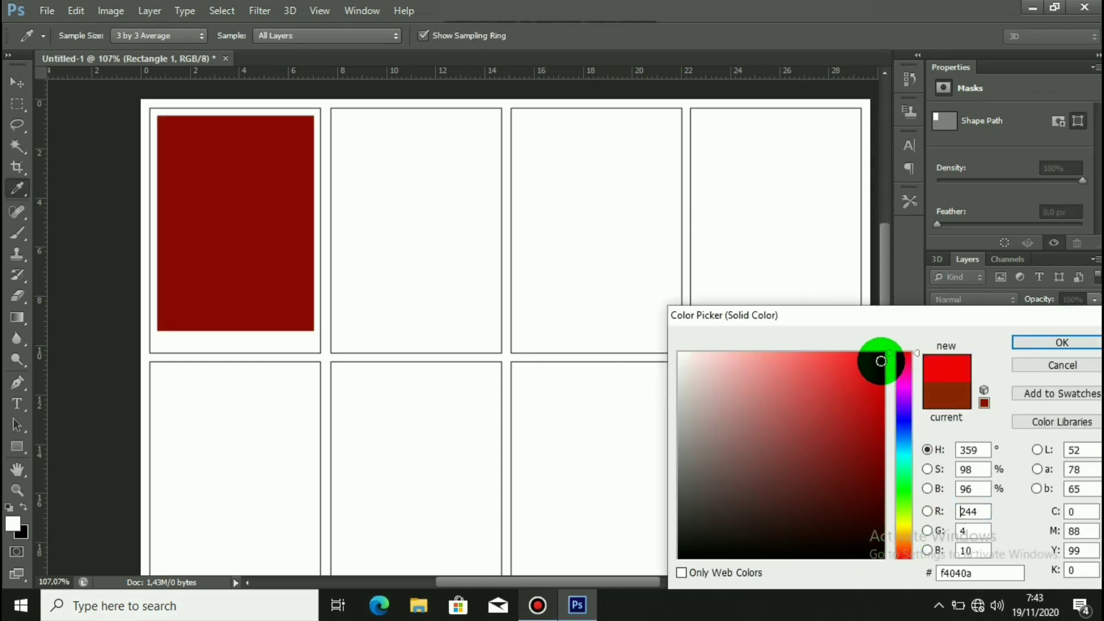
pyautogui.moveTo(880, 377); pyautogui.dragTo(881, 387)
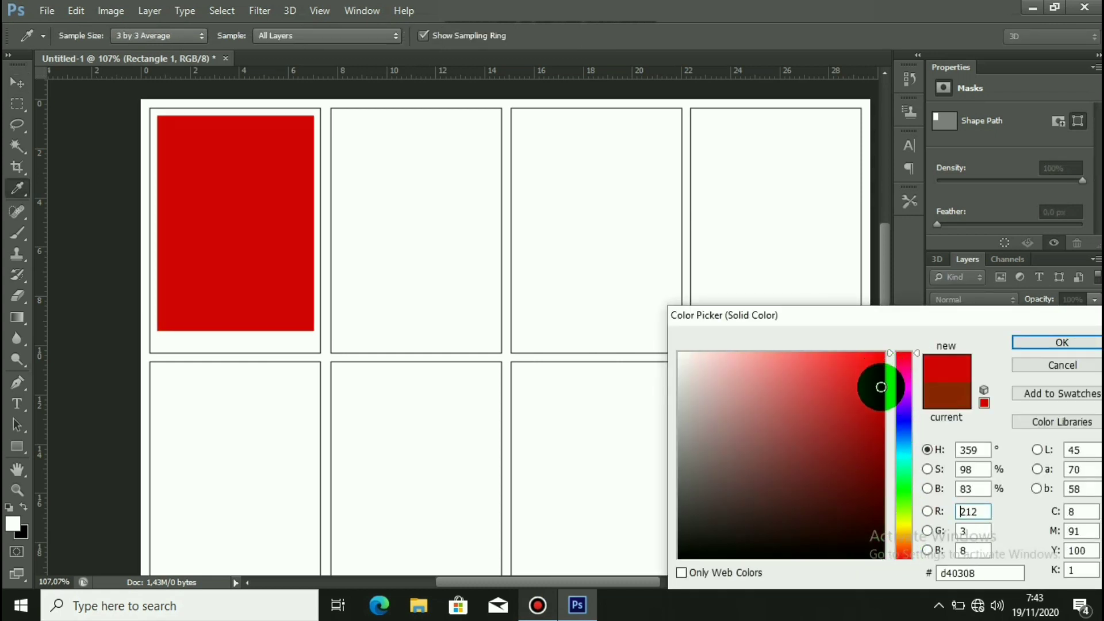
pyautogui.click(901, 426)
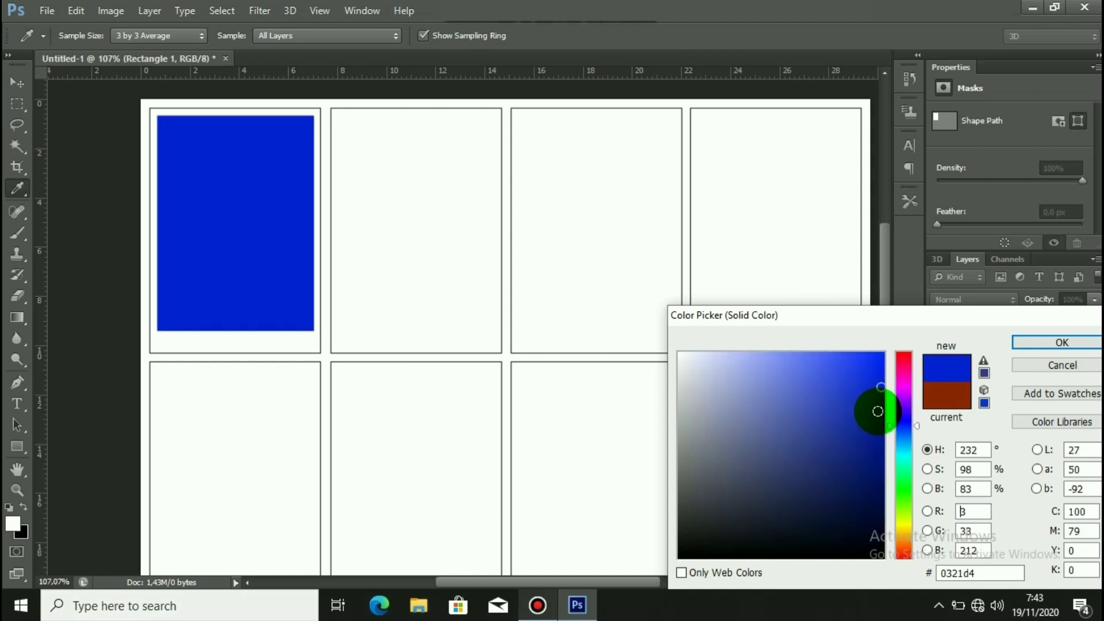
pyautogui.click(1041, 344)
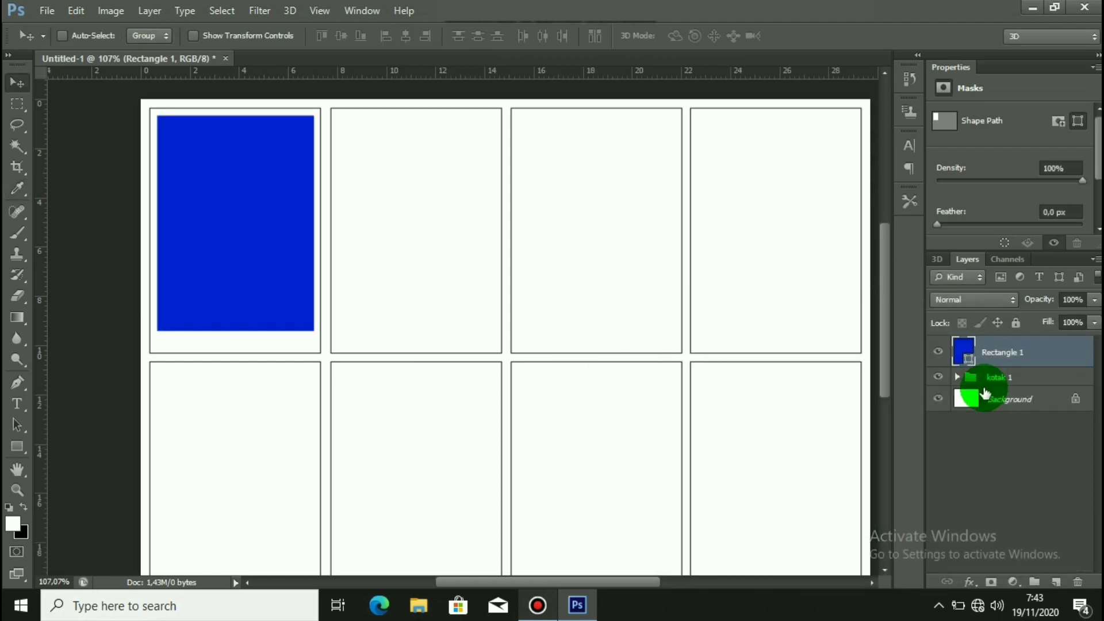
# Duplicate the blue rectangle three times and place one copy in each of the other three upper-row boxes
pyautogui.hotkey('ctrl', 'j')
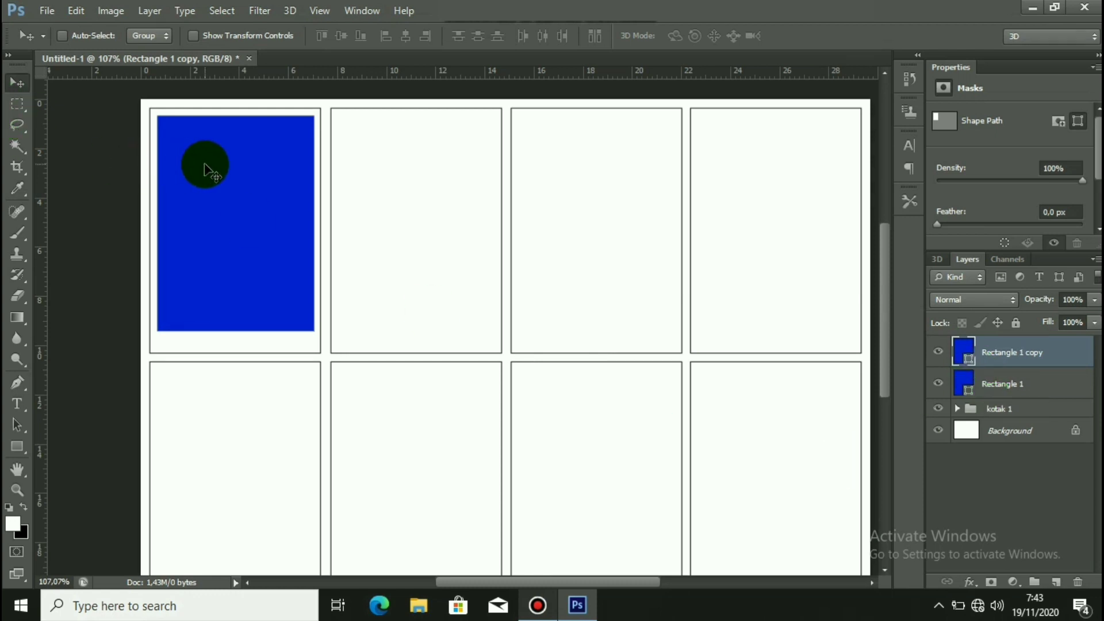
pyautogui.moveTo(221, 168); pyautogui.dragTo(413, 168)
pyautogui.hotkey('ctrl', 'j')
pyautogui.moveTo(415, 168); pyautogui.dragTo(595, 193)
pyautogui.hotkey('ctrl', 'j')
pyautogui.moveTo(660, 263); pyautogui.dragTo(840, 263)
# Rename the four blue rectangle layers 1, 2, 3 and 4, following the upper row's order from left to right
pyautogui.click(1018, 447)
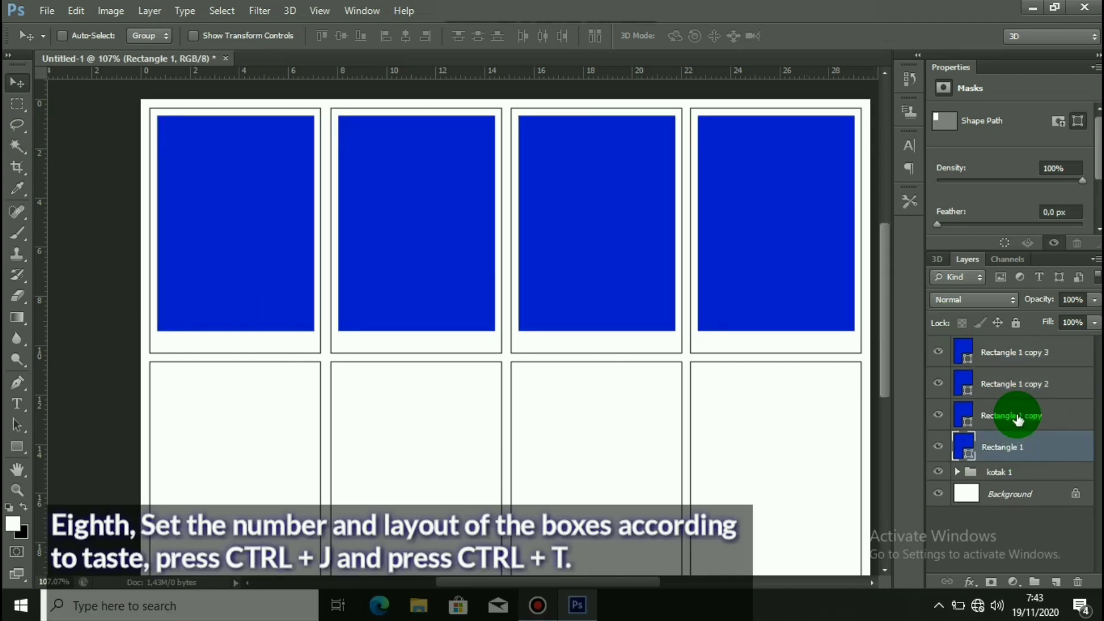
pyautogui.doubleClick(1017, 415)
pyautogui.write('2')
pyautogui.doubleClick(1026, 383)
pyautogui.write('3')
pyautogui.doubleClick(1012, 352)
pyautogui.write('4')
pyautogui.press('Return')
pyautogui.doubleClick(1007, 448)
pyautogui.write('1')
pyautogui.press('Return')
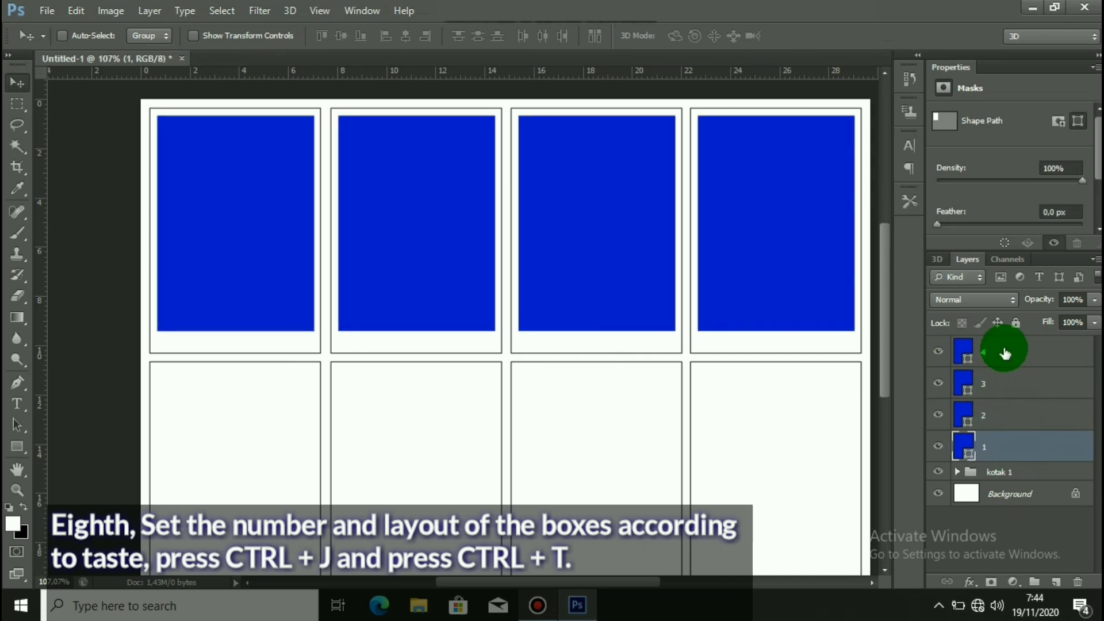
# Duplicate the four blue rectangles together and place the copies inside the four lower-row boxes
pyautogui.keyDown('shift'); pyautogui.click(1006, 352); pyautogui.keyUp('shift')
pyautogui.hotkey('ctrl', 'j')
pyautogui.scroll(-2, 612, 241)
pyautogui.moveTo(613, 232); pyautogui.dragTo(613, 485)
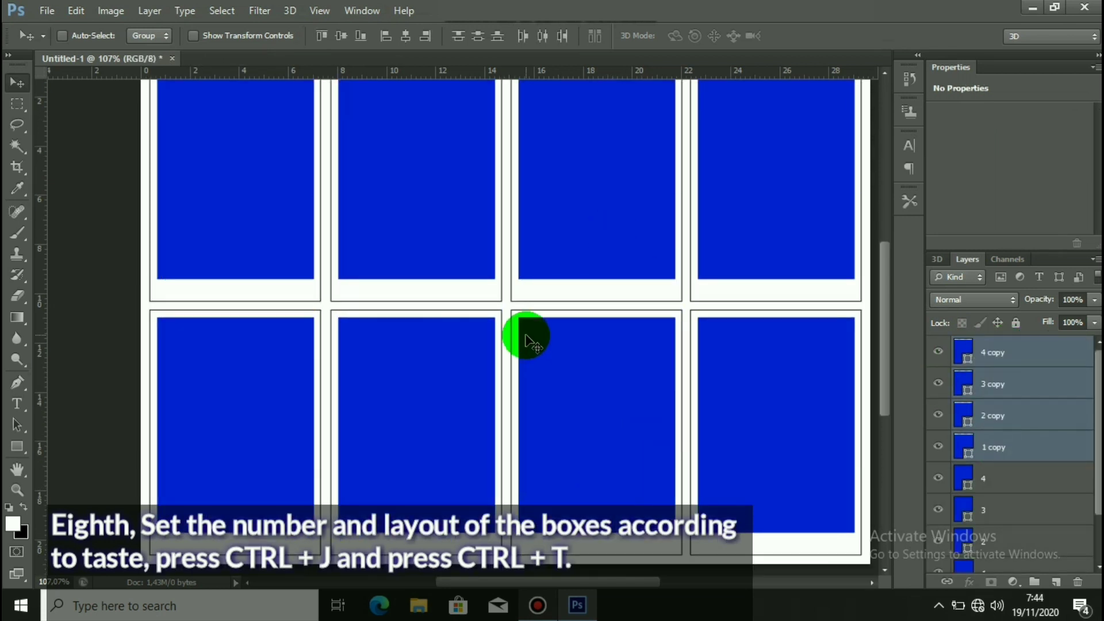
# Rename the layers 1 copy, 2 copy, 3 copy and 4 copy as 5, 6, 7 and 8 respectively
pyautogui.hotkey('ctrl', '0')
pyautogui.click(1026, 447)
pyautogui.click(936, 446)
pyautogui.click(937, 446)
pyautogui.doubleClick(1003, 448)
pyautogui.write('5')
pyautogui.press('Return')
pyautogui.doubleClick(995, 417)
pyautogui.write('6')
pyautogui.doubleClick(997, 385)
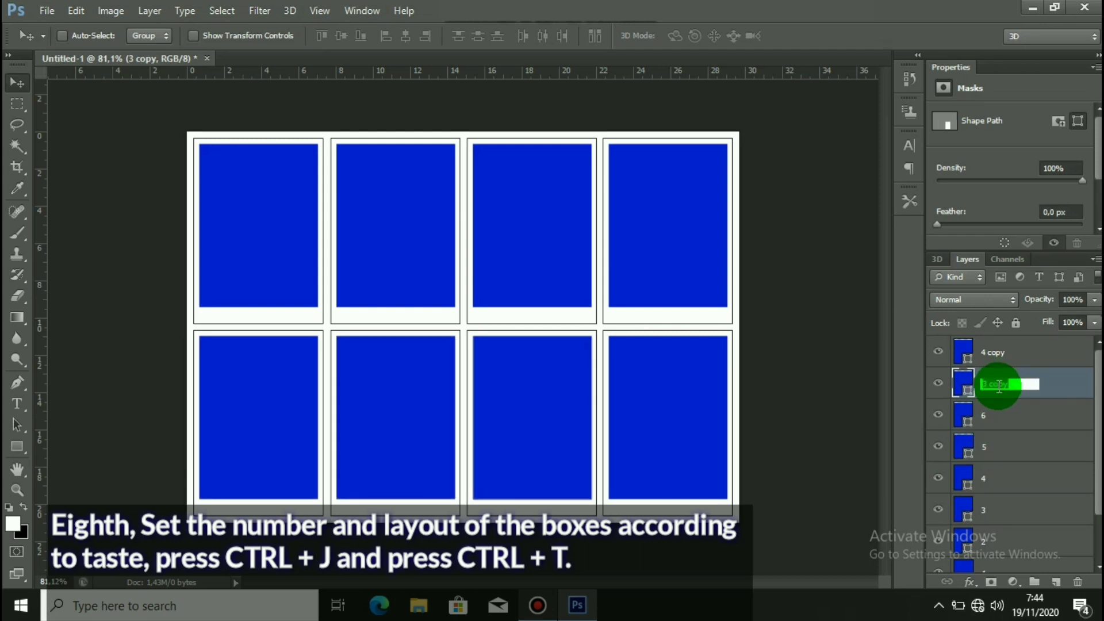
pyautogui.write('7')
pyautogui.doubleClick(998, 356)
pyautogui.write('8')
# Group the eight blue rectangle layers, 1 through 8, and name the group kotak 2
pyautogui.scroll(-3, 1017, 489)
pyautogui.click(1020, 505)
pyautogui.keyDown('shift'); pyautogui.click(1006, 352); pyautogui.keyUp('shift')
pyautogui.hotkey('ctrl', 'g')
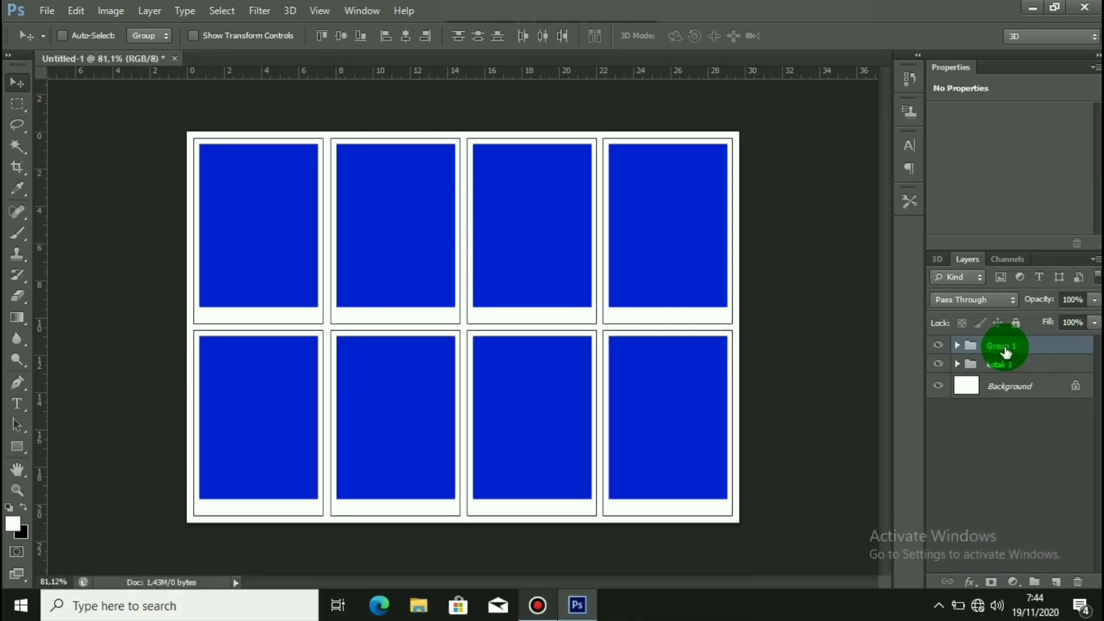
pyautogui.click(1012, 344)
pyautogui.write('kotak 2')
pyautogui.press('Return')
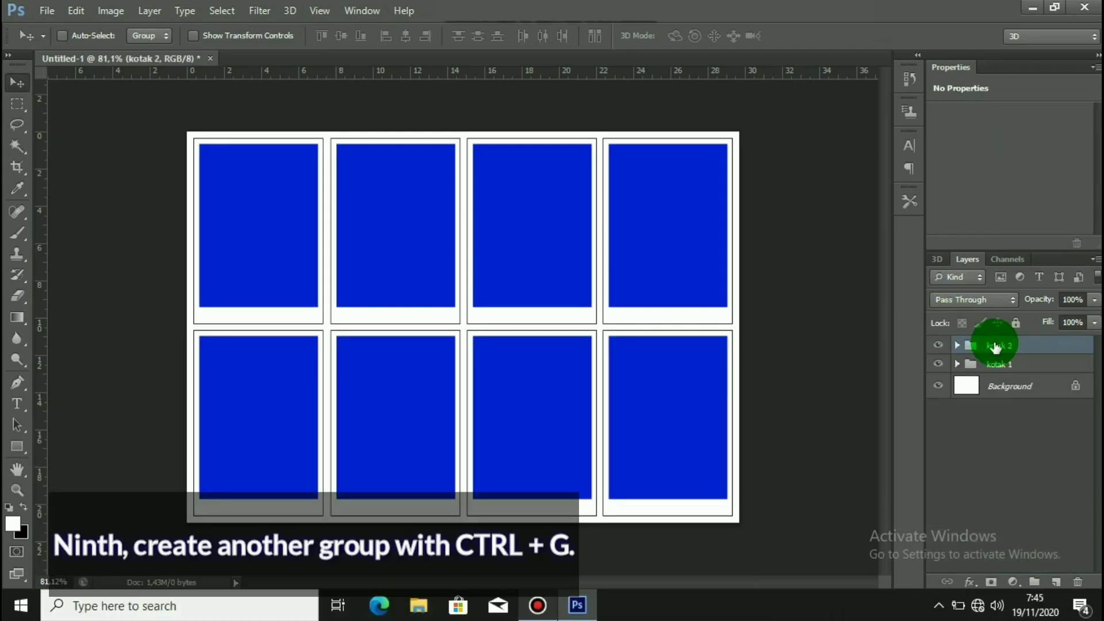
# Toggle the visibility of the kotak 2 group off and on to check what it contains
pyautogui.click(938, 346)
pyautogui.click(938, 346)
pyautogui.click(938, 345)
pyautogui.click(938, 346)
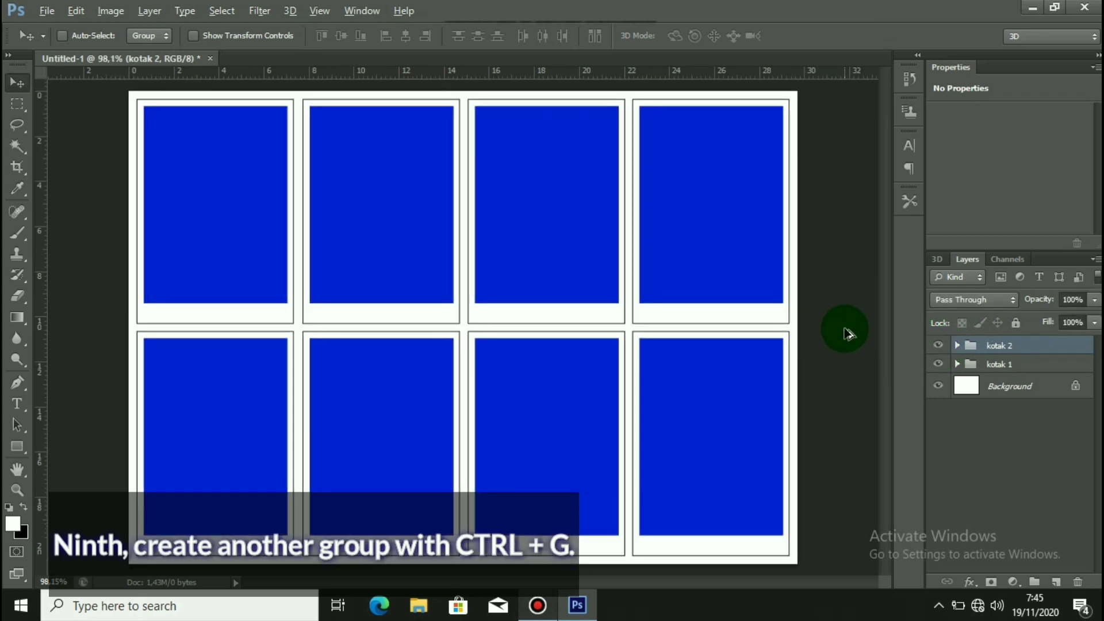
# Open the photo DSCF9322 from the PHOLAROID folder as a separate document
pyautogui.click(47, 10)
pyautogui.click(52, 42)
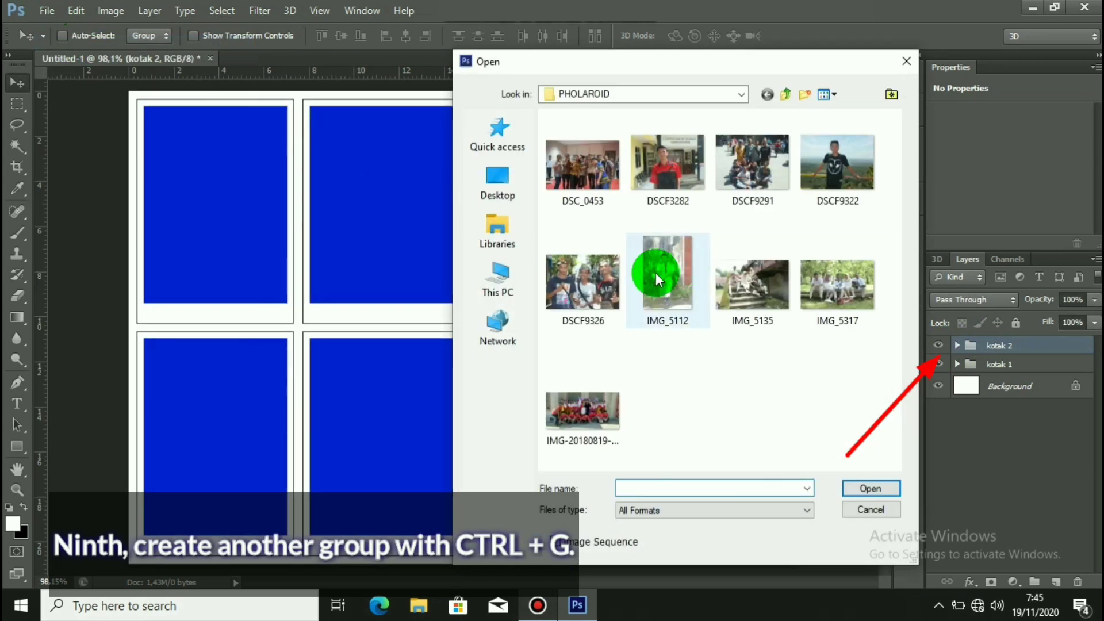
pyautogui.click(839, 193)
pyautogui.rightClick(841, 192)
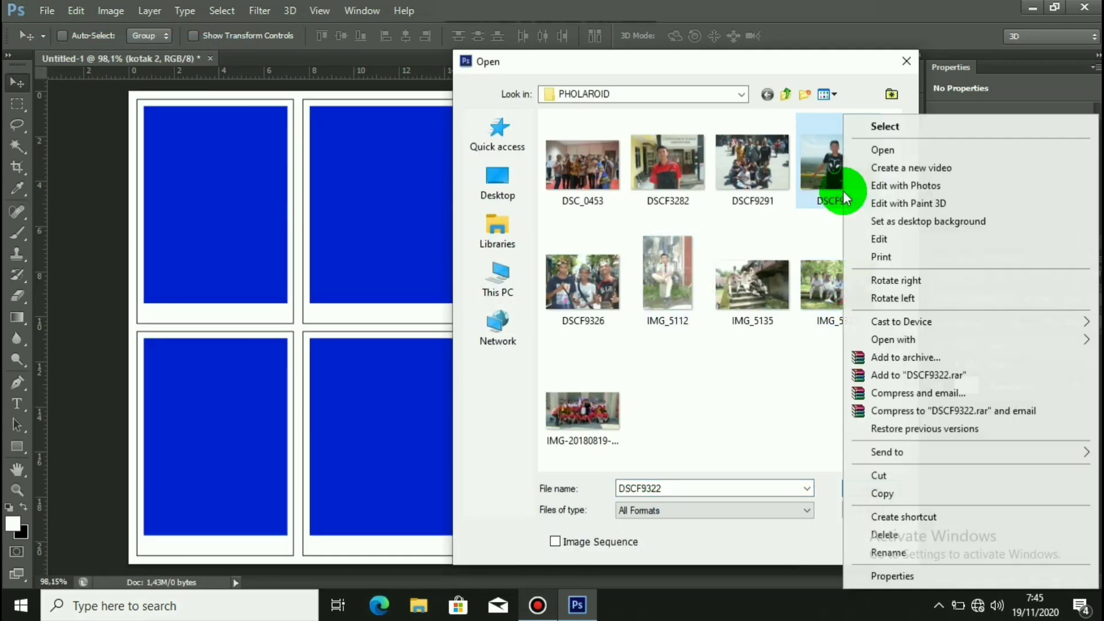
pyautogui.click(822, 171)
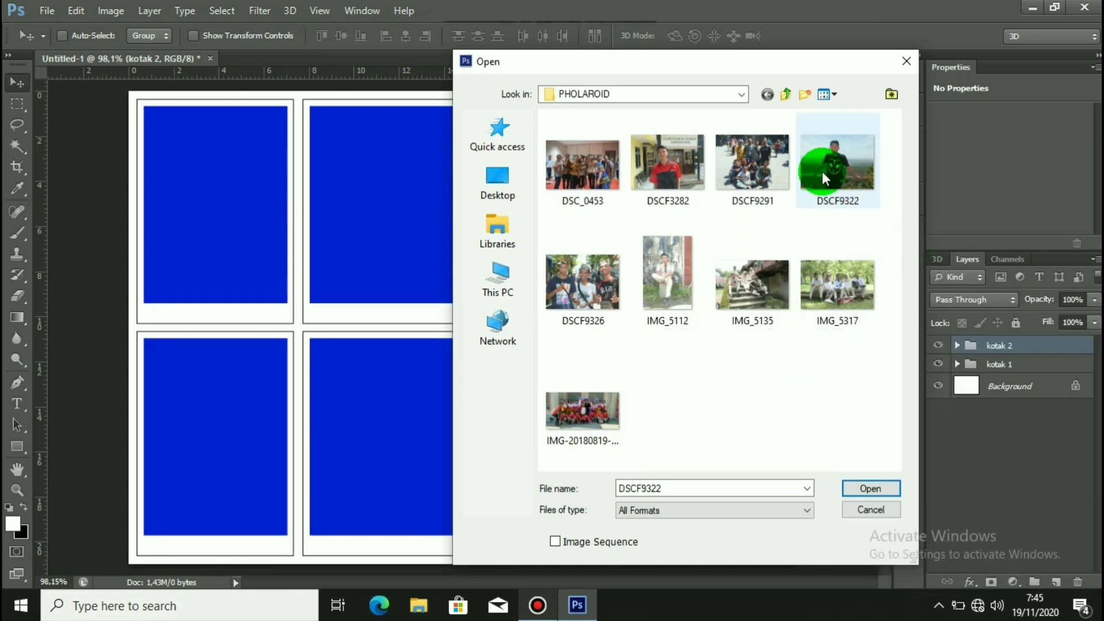
pyautogui.doubleClick(822, 171)
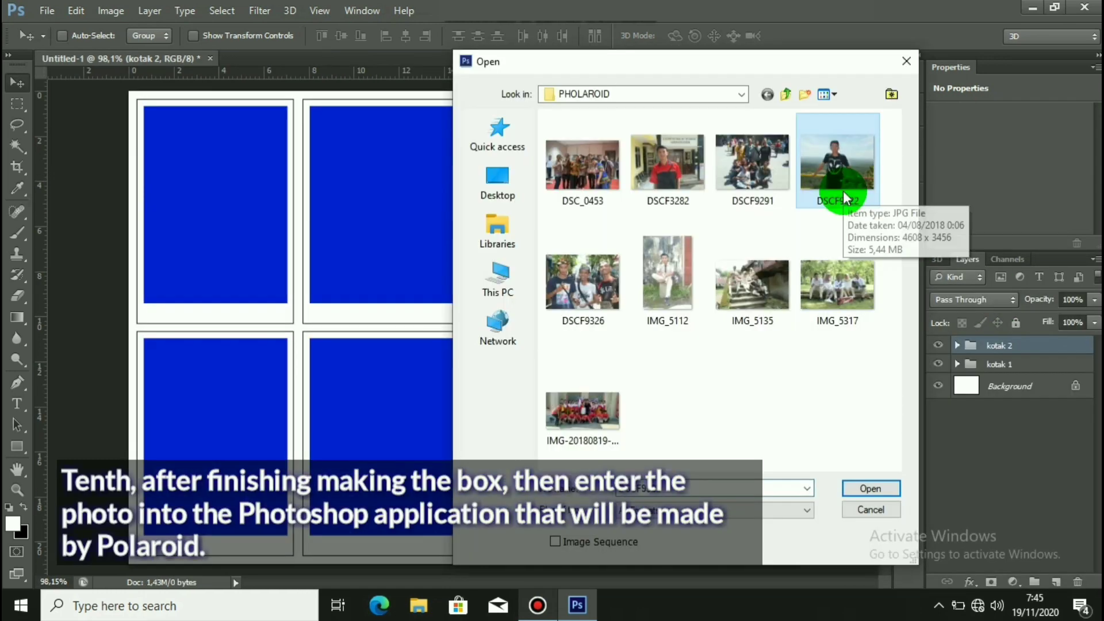
pyautogui.click(841, 191)
pyautogui.rightClick(841, 192)
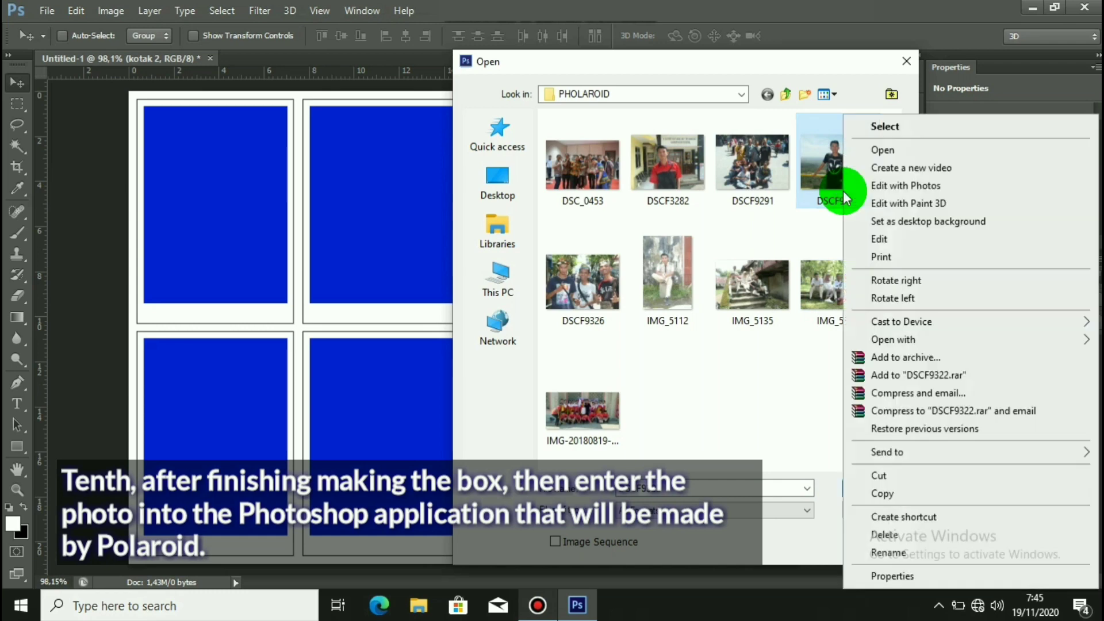
pyautogui.click(822, 171)
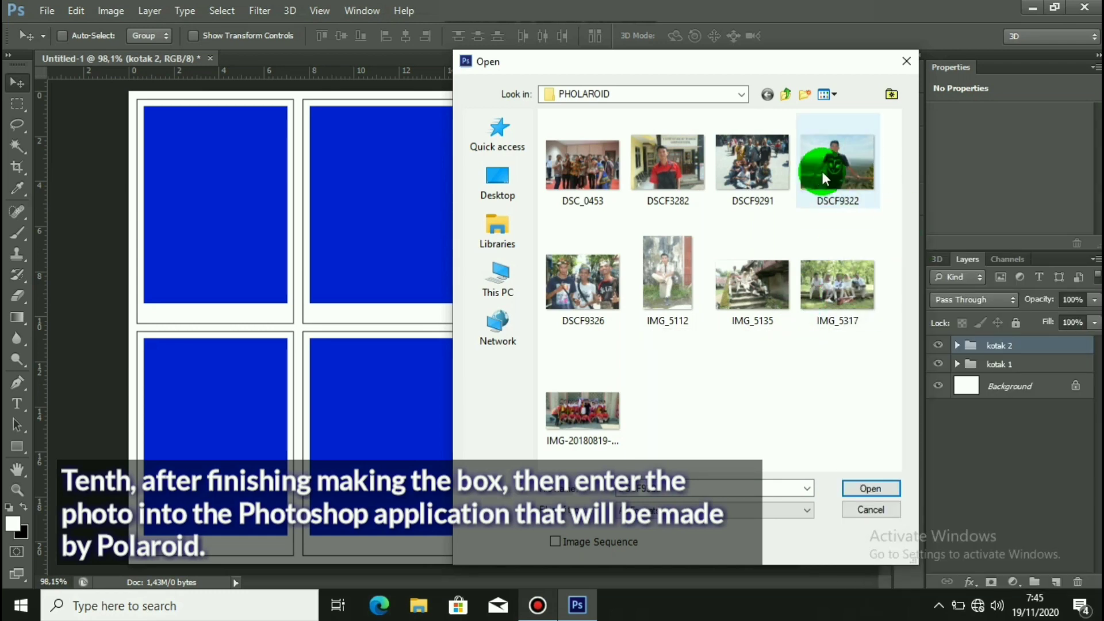
pyautogui.doubleClick(822, 171)
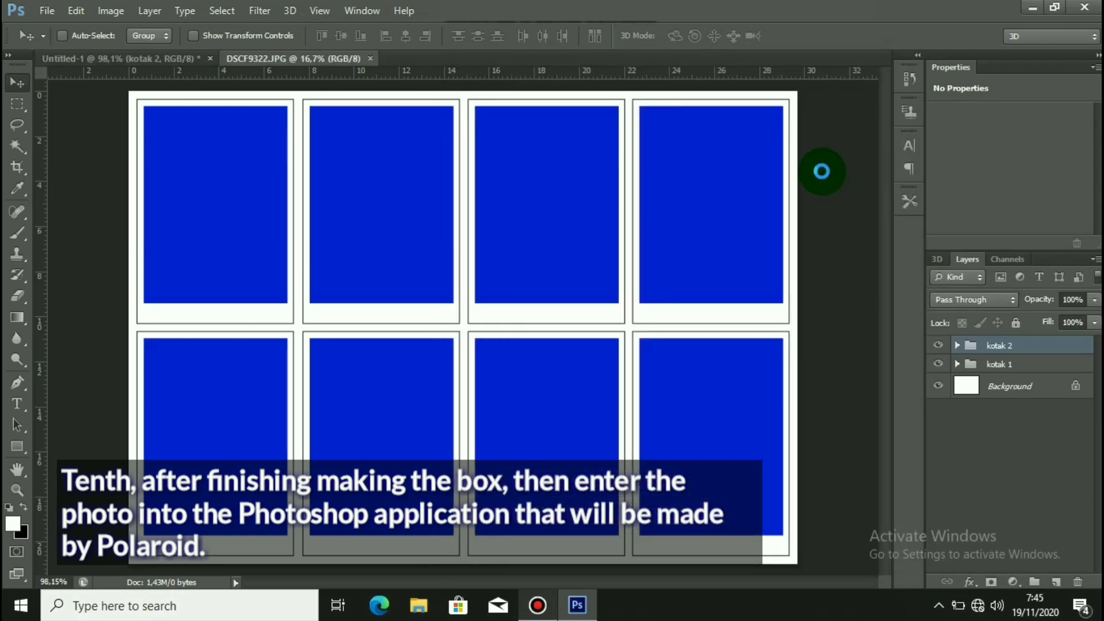
pyautogui.click(841, 192)
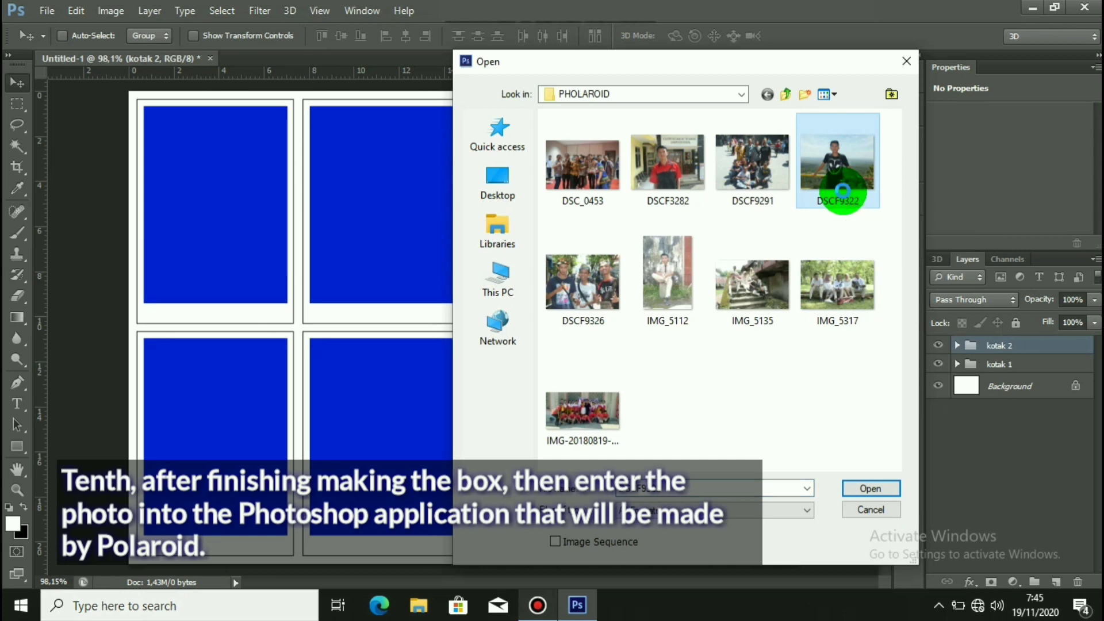
pyautogui.rightClick(841, 192)
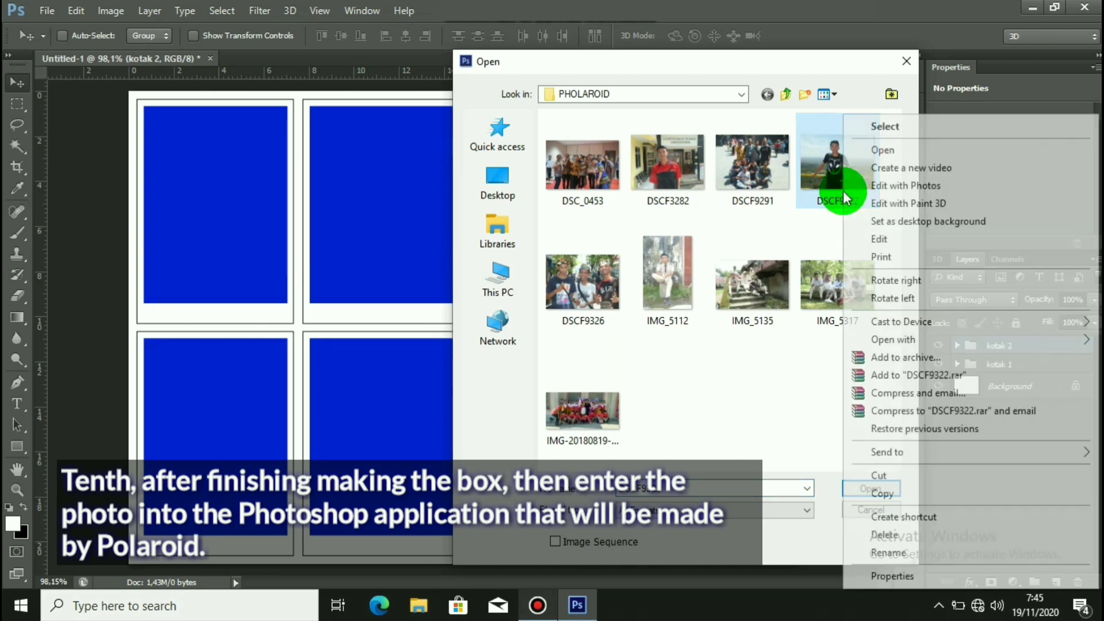
pyautogui.click(822, 172)
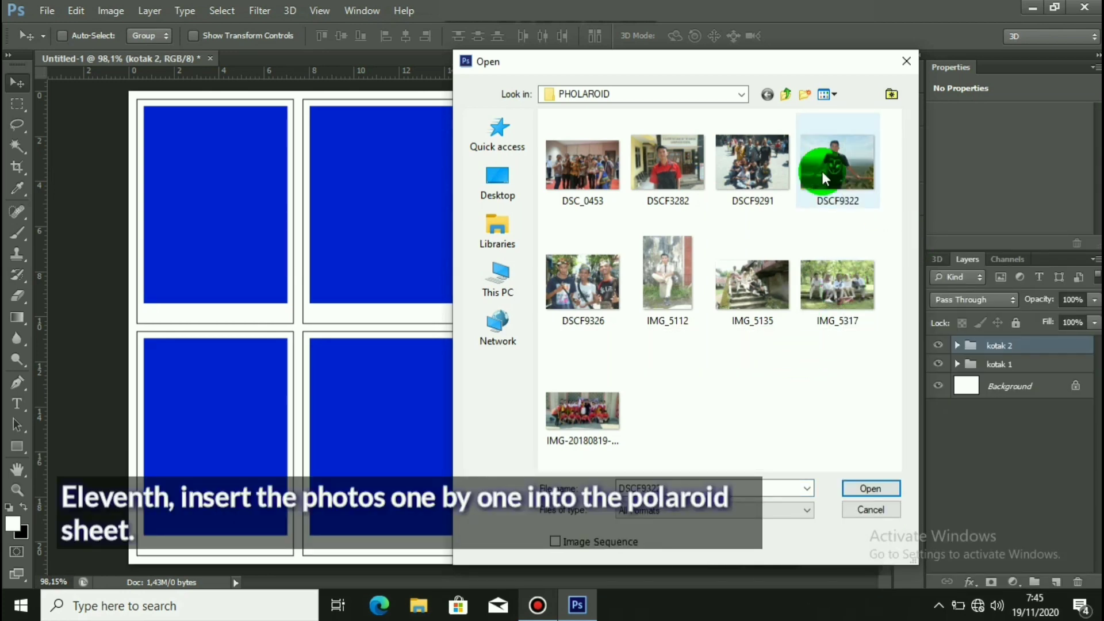
pyautogui.doubleClick(822, 171)
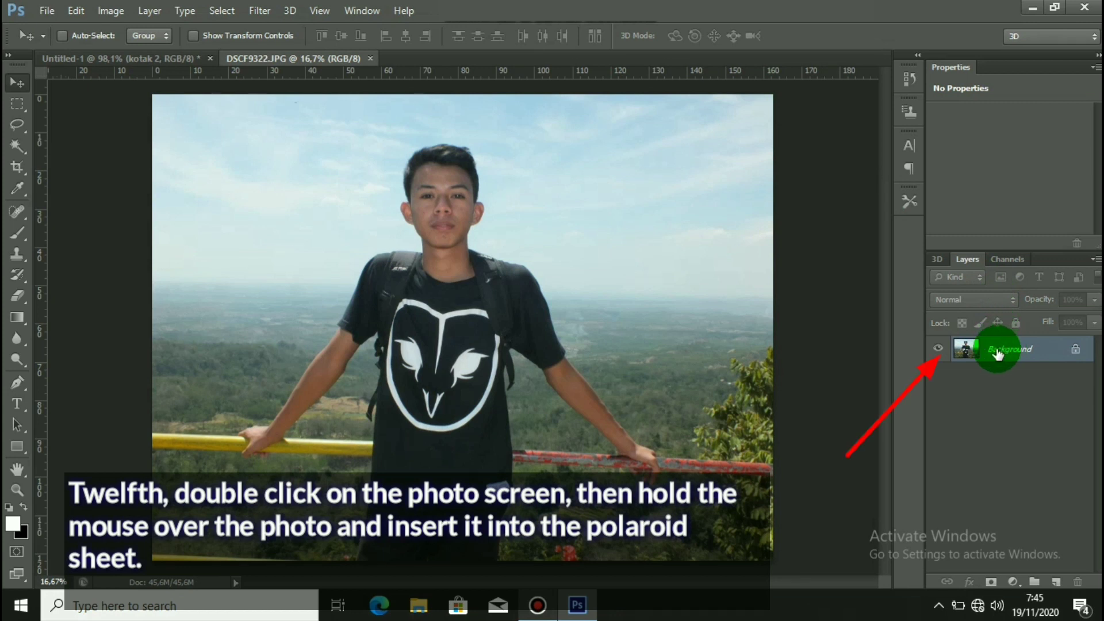
# Convert the photo's locked background into the regular layer Layer 0 and scale it down to 43.49%
pyautogui.doubleClick(998, 354)
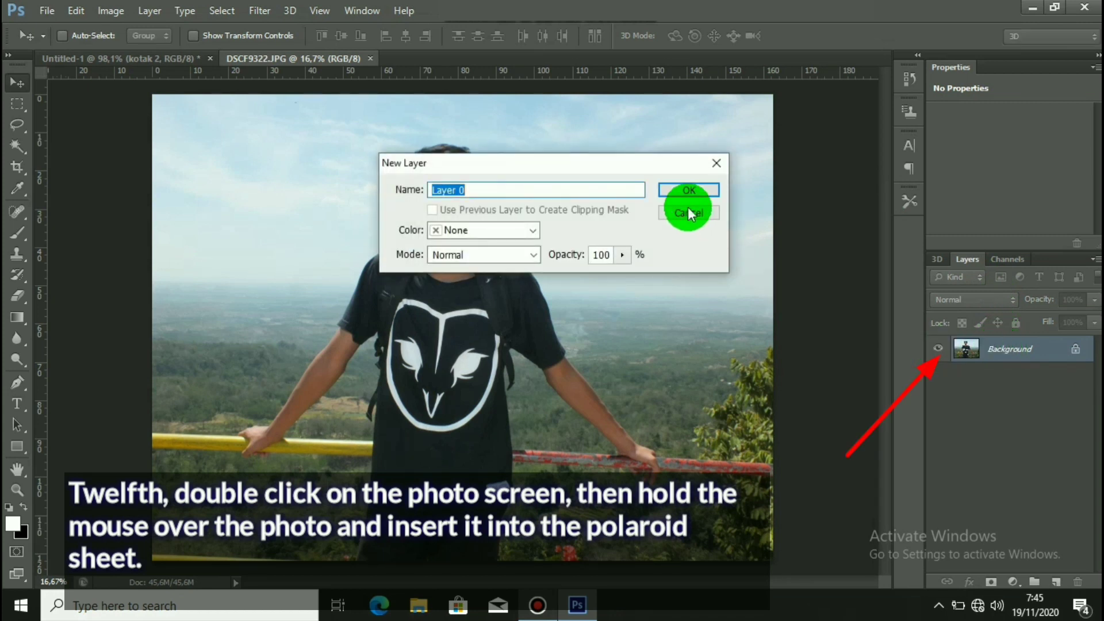
pyautogui.click(688, 192)
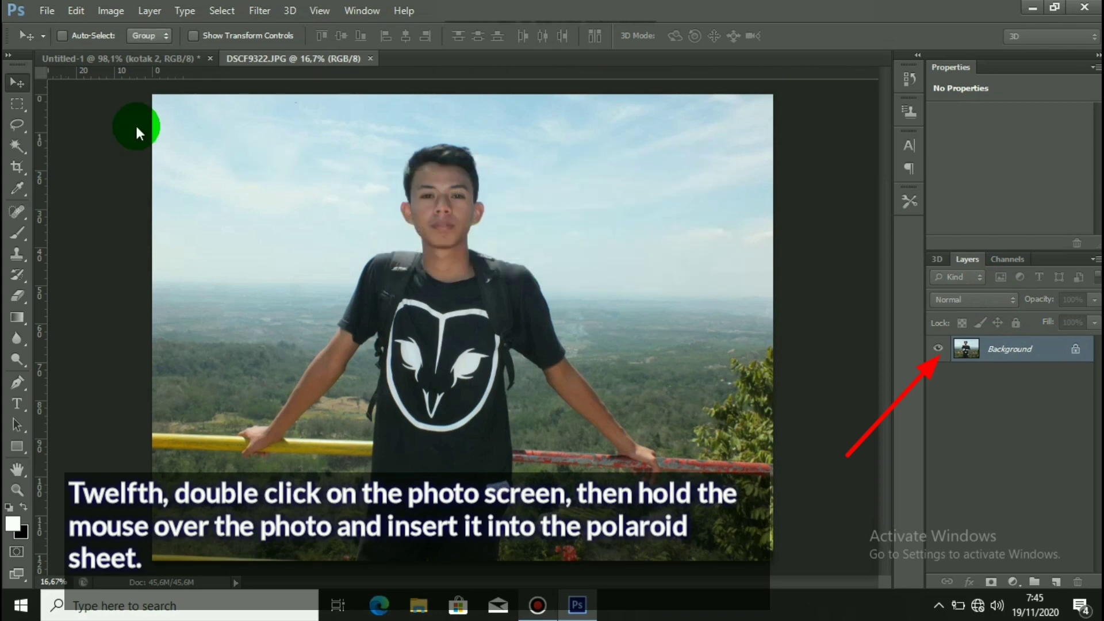
pyautogui.hotkey('ctrl', 't')
pyautogui.moveTo(771, 98); pyautogui.dragTo(425, 375)
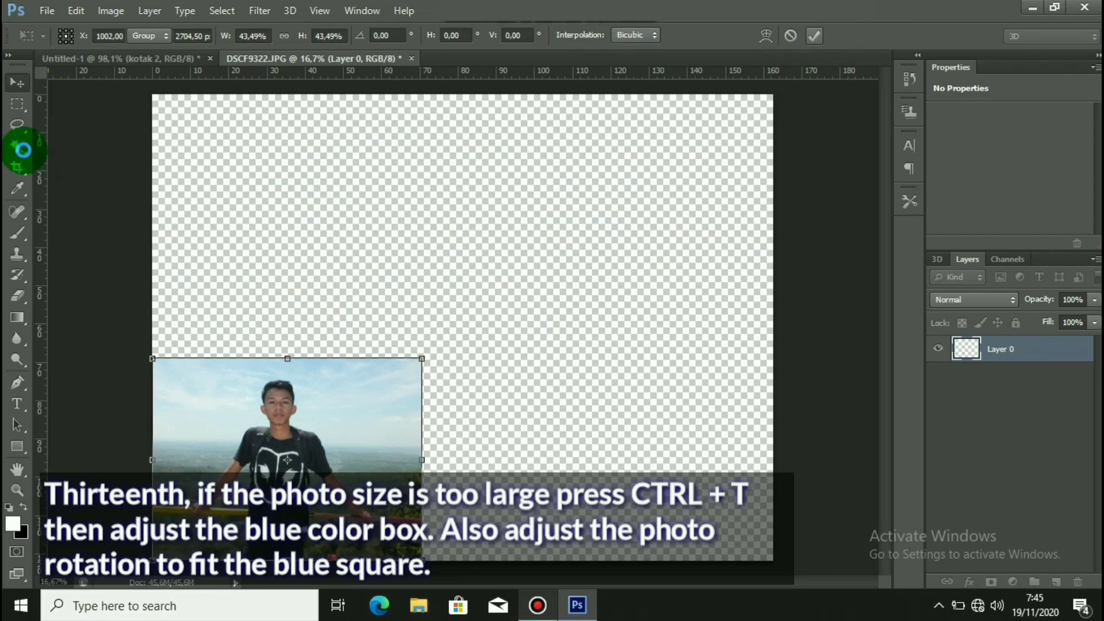
pyautogui.click(16, 84)
pyautogui.click(248, 399)
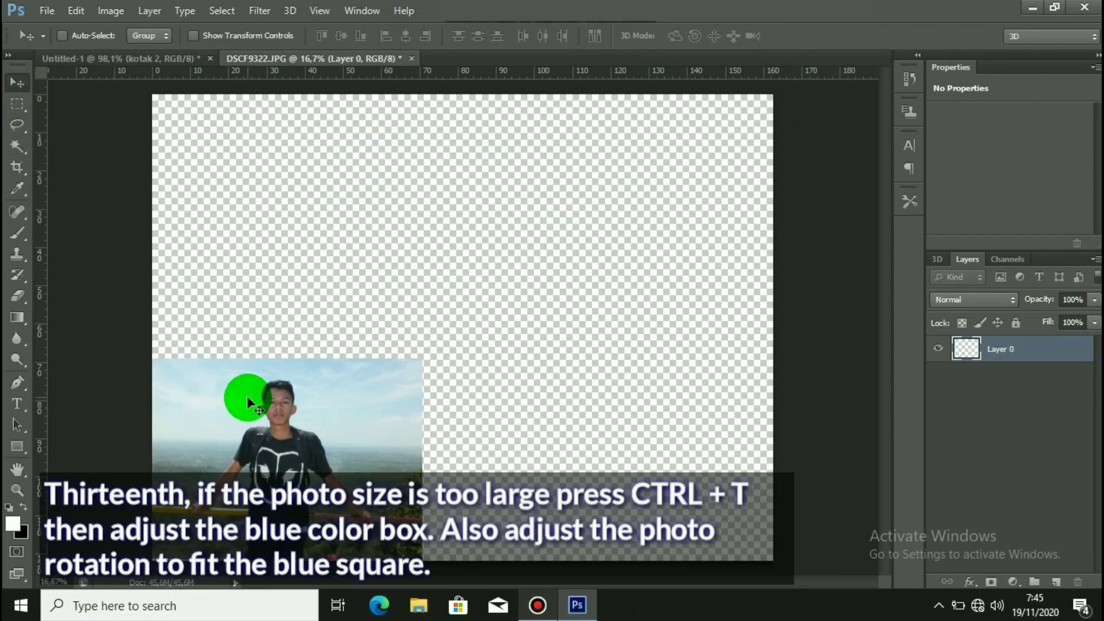
pyautogui.moveTo(270, 391); pyautogui.dragTo(260, 188)
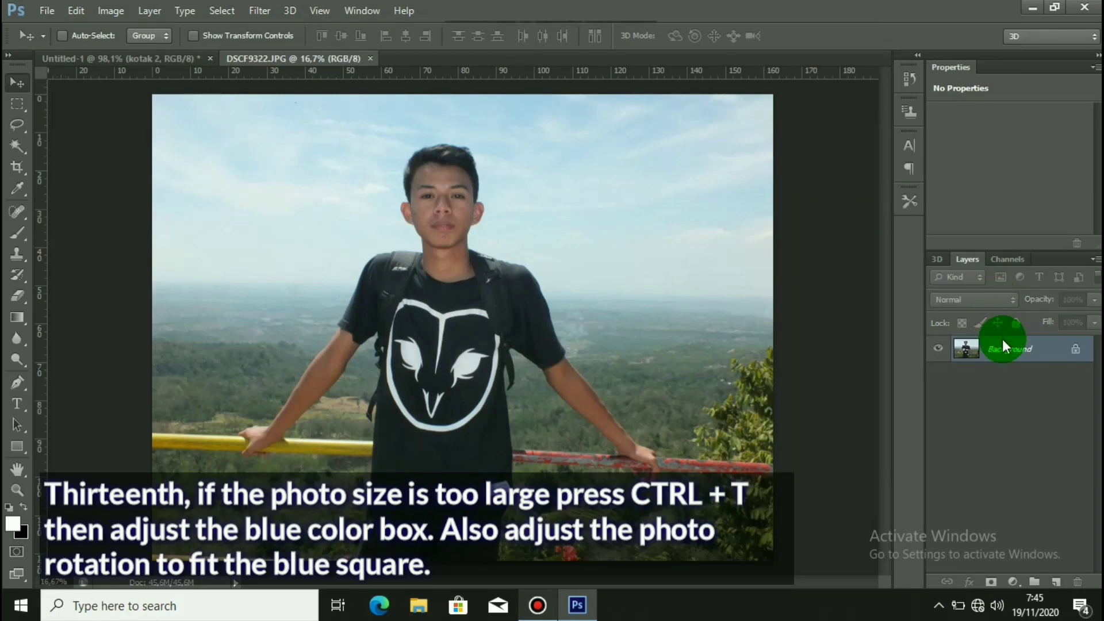
pyautogui.doubleClick(997, 354)
pyautogui.click(689, 198)
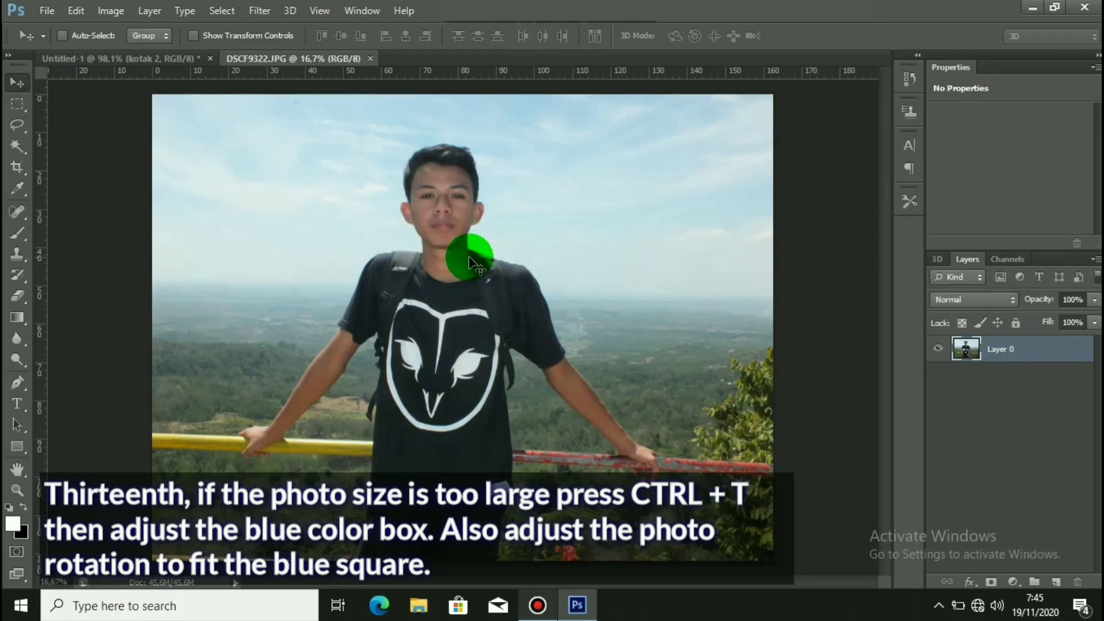
pyautogui.hotkey('ctrl', 't')
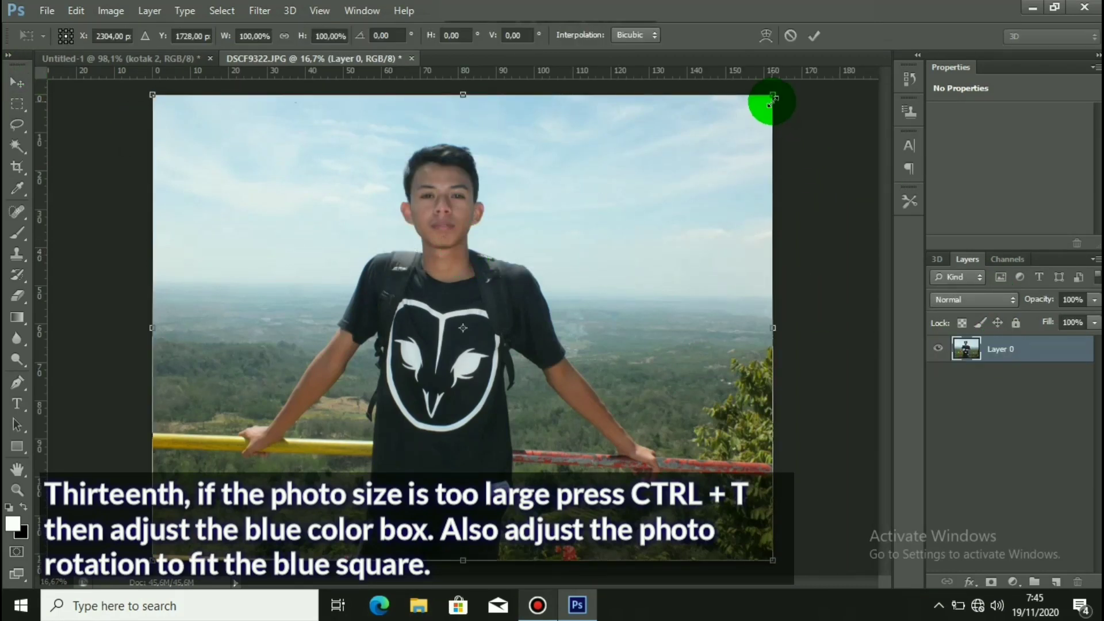
pyautogui.moveTo(751, 109); pyautogui.dragTo(425, 370)
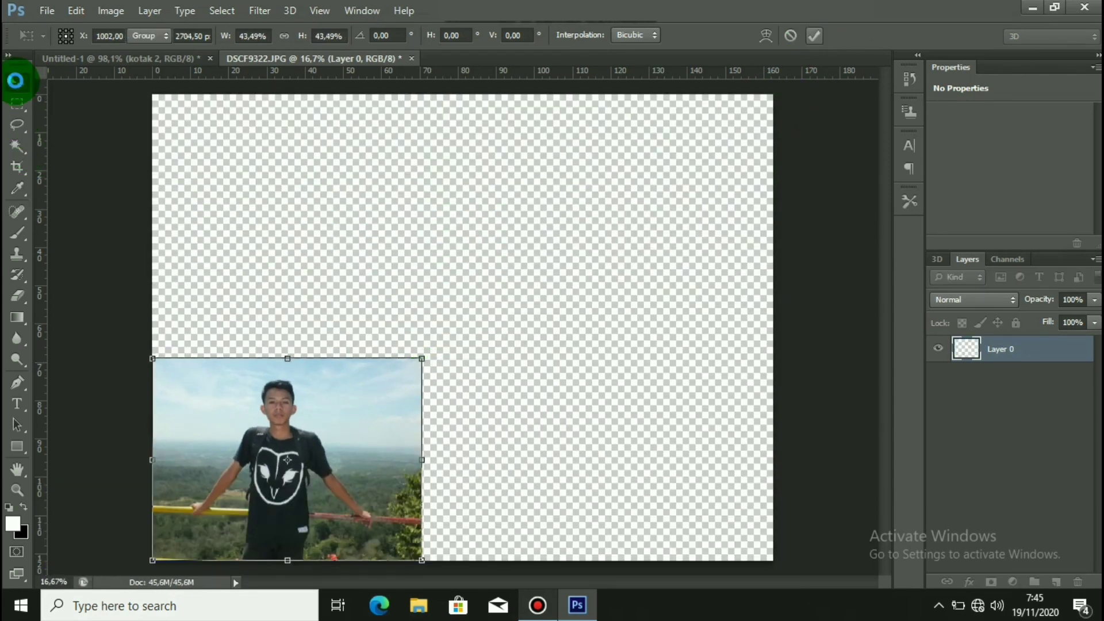
# Scale the photo down further to about 20% of its width and bring it into the Untitled-1 layout
pyautogui.moveTo(247, 396); pyautogui.dragTo(260, 188)
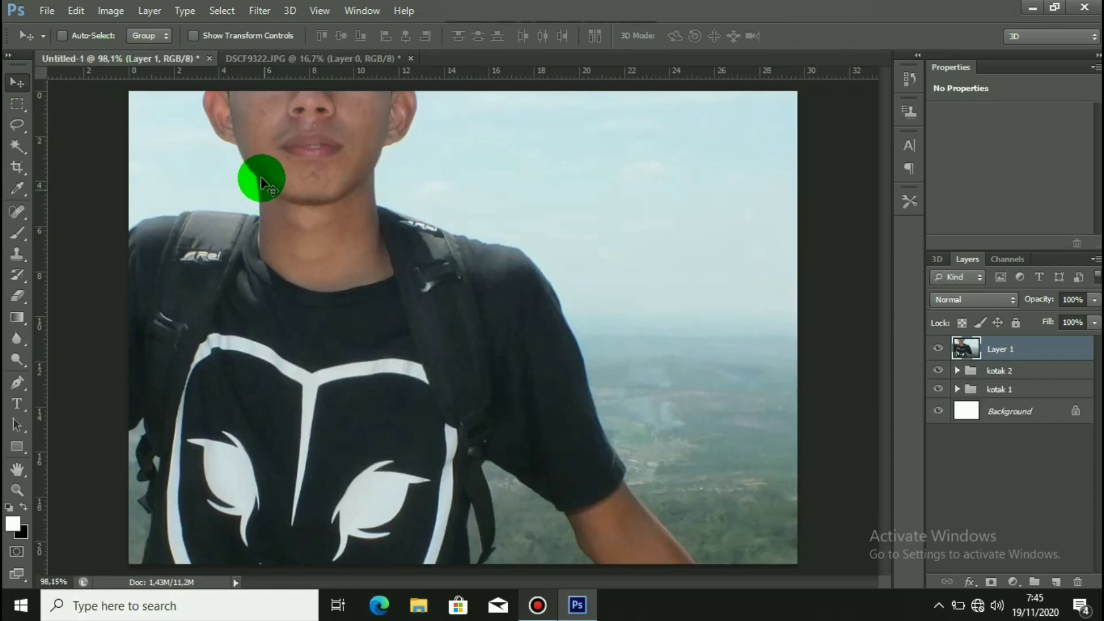
pyautogui.hotkey('ctrl', 'z')
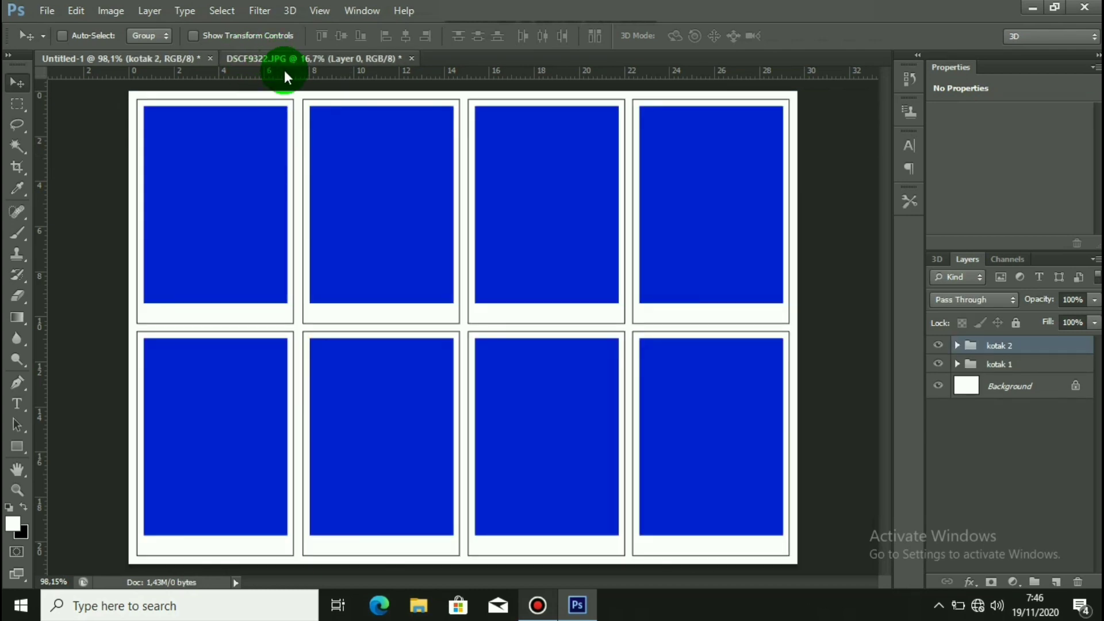
pyautogui.click(284, 60)
pyautogui.hotkey('ctrl', 't')
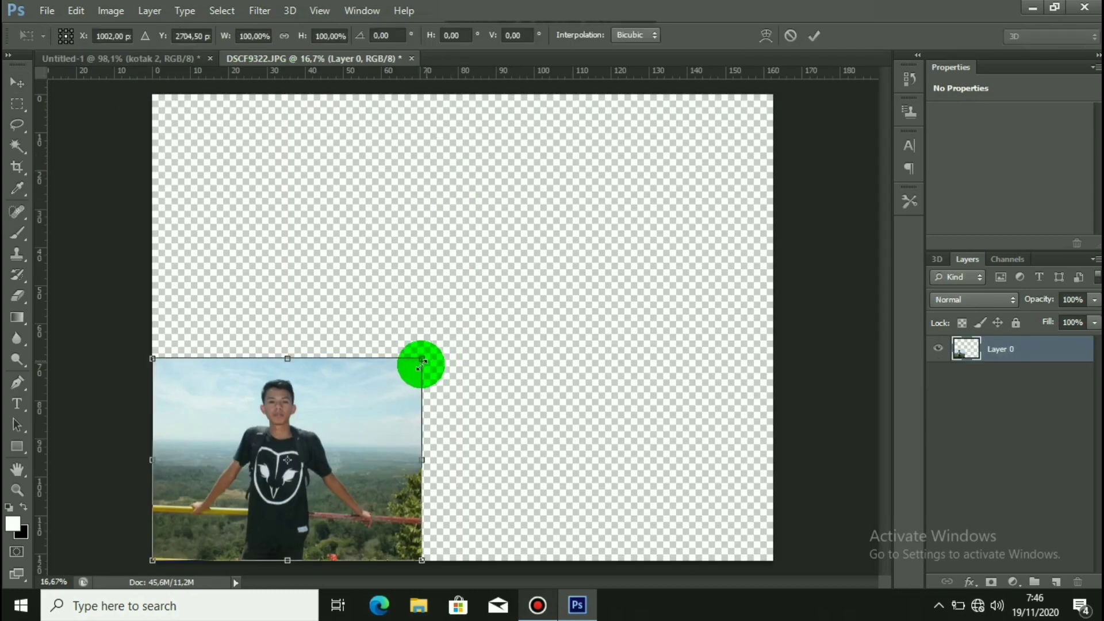
pyautogui.moveTo(422, 361); pyautogui.dragTo(220, 534)
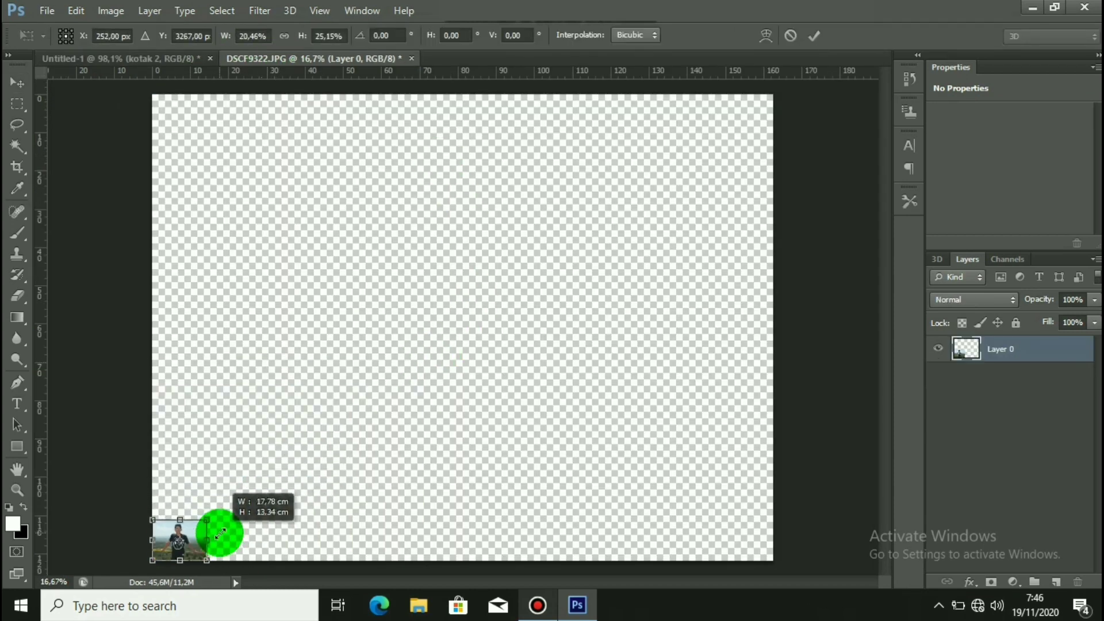
pyautogui.click(812, 35)
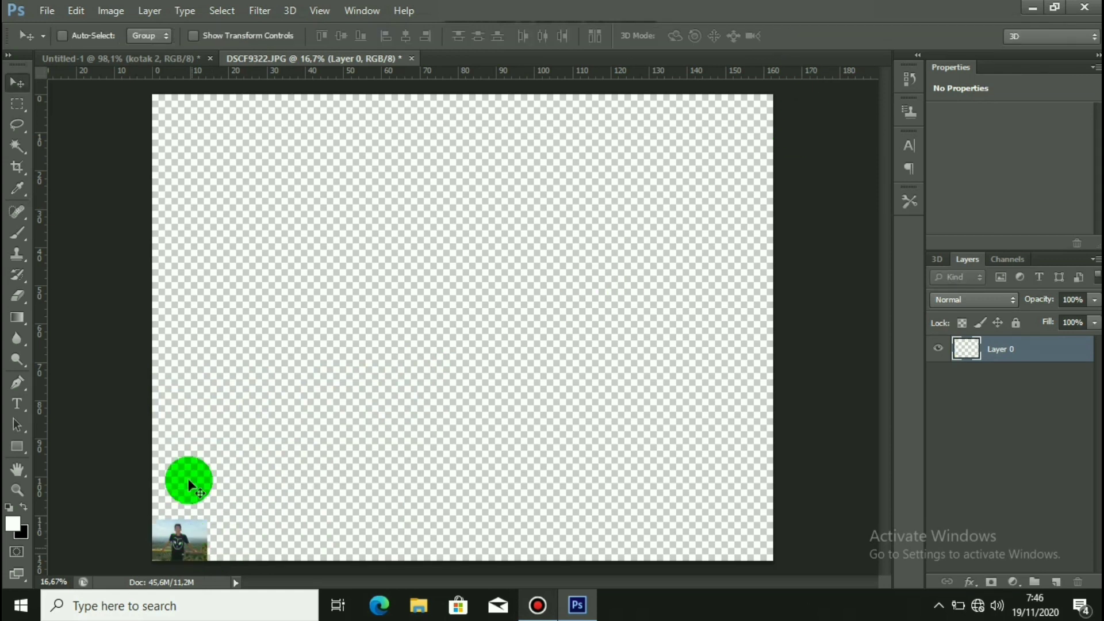
pyautogui.moveTo(188, 478); pyautogui.dragTo(468, 353)
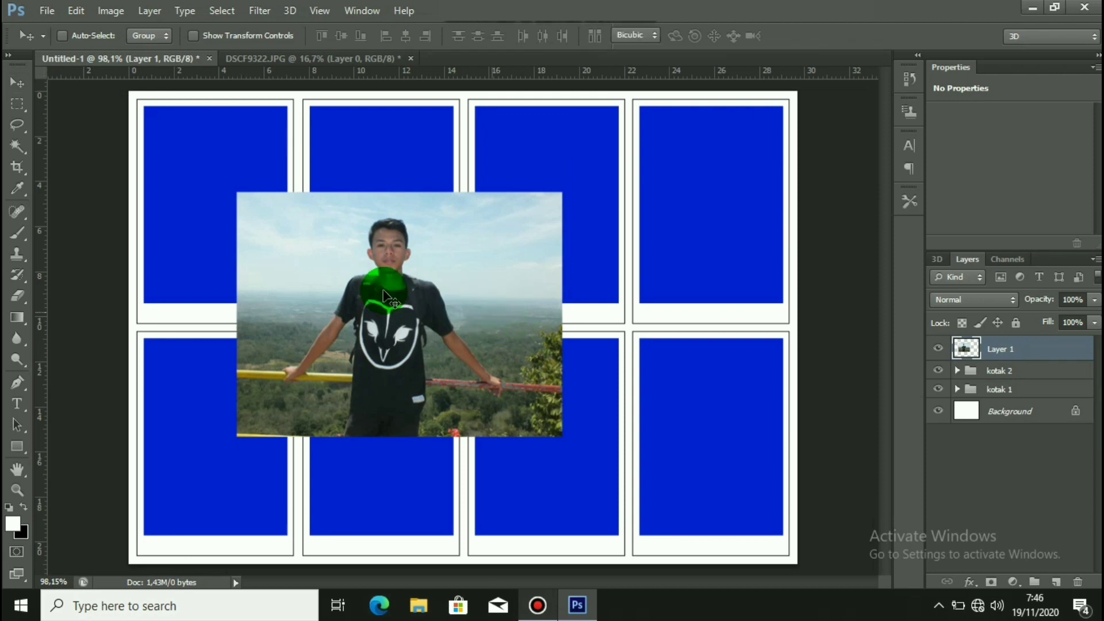
# Scale the photo to about 10.41 × 7.83 cm and move it over the first box of the upper row
pyautogui.hotkey('ctrl', 't')
pyautogui.moveTo(238, 196); pyautogui.dragTo(325, 263)
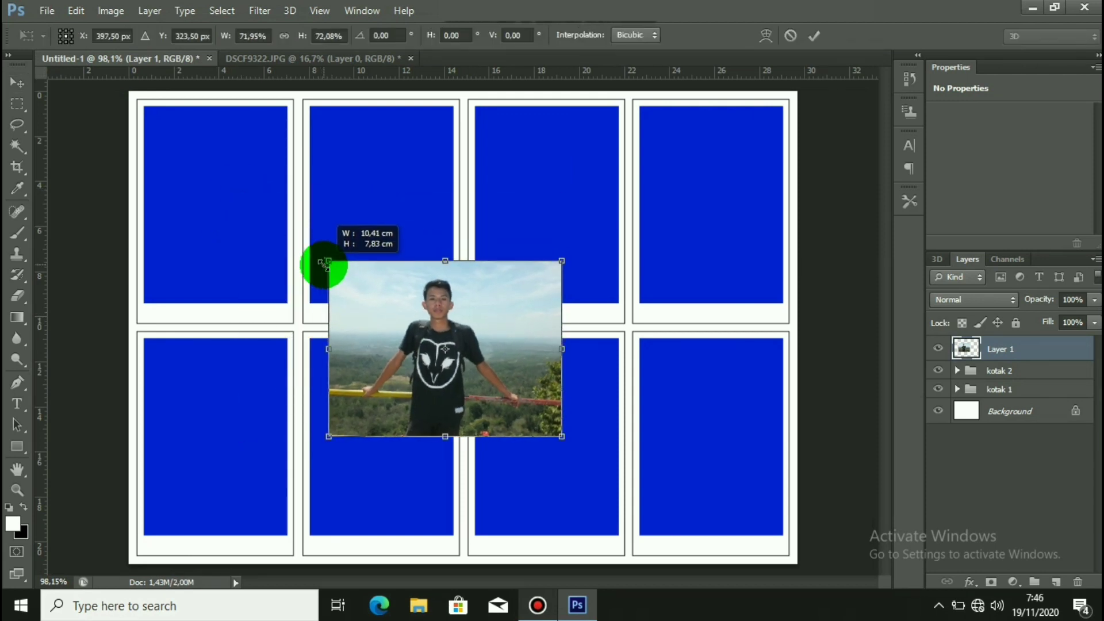
pyautogui.moveTo(406, 285); pyautogui.dragTo(371, 168)
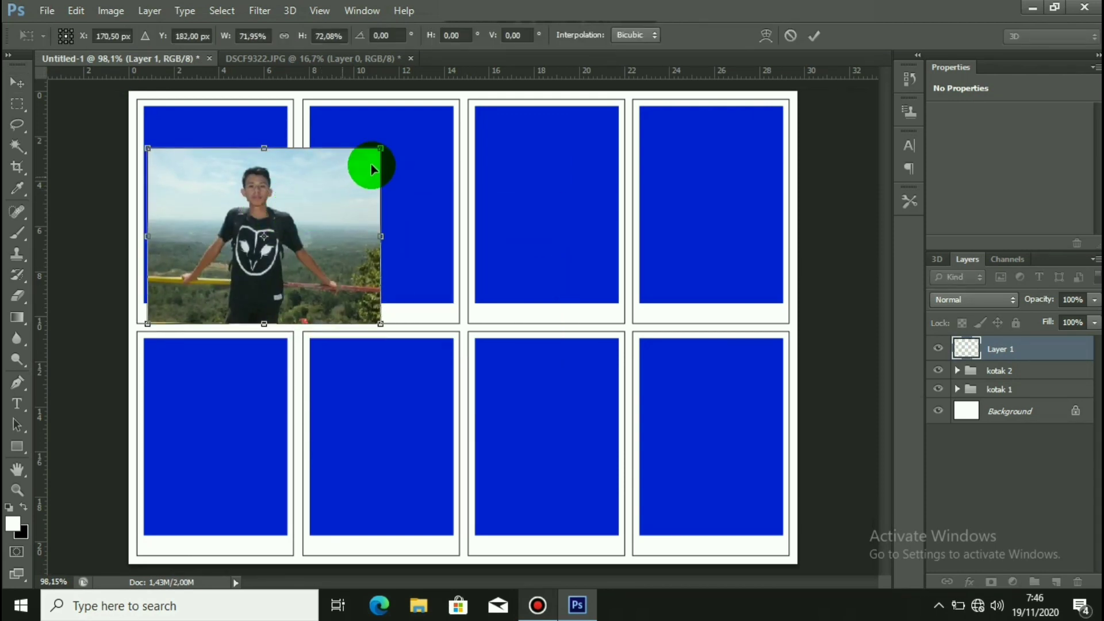
# Rotate the photo by -90° and position it so it covers the first upper-row box
pyautogui.moveTo(399, 134); pyautogui.dragTo(164, 105)
pyautogui.click(398, 35)
pyautogui.write('-90')
pyautogui.press('Return')
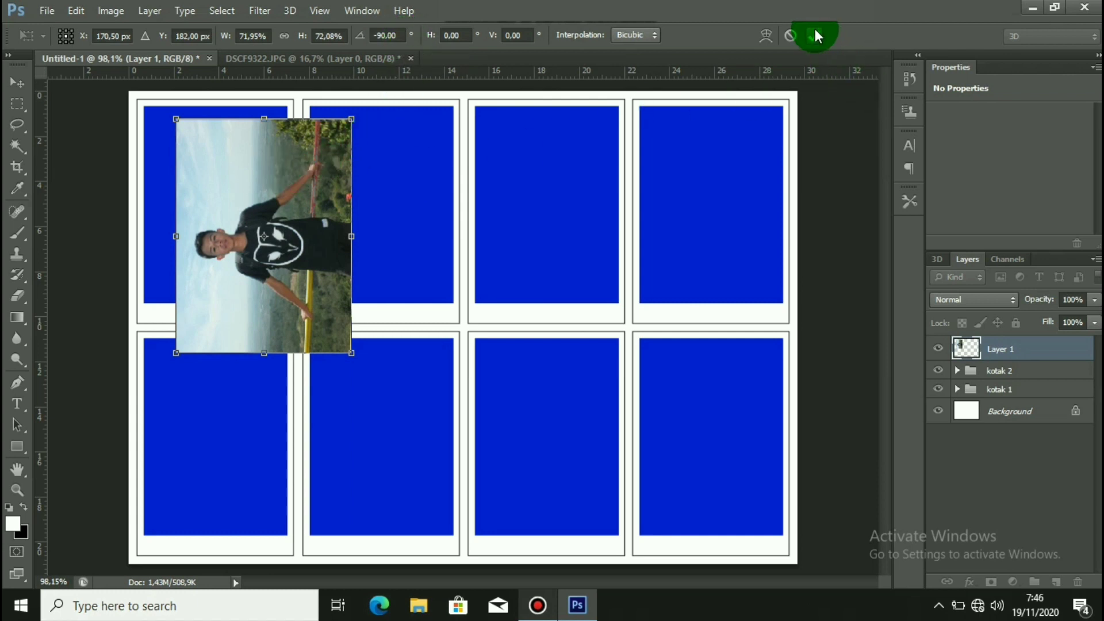
pyautogui.click(812, 35)
pyautogui.moveTo(253, 185); pyautogui.dragTo(214, 165)
# Close the Properties tab group and move the photo layer into the kotak 2 group directly above layer 1
pyautogui.click(959, 372)
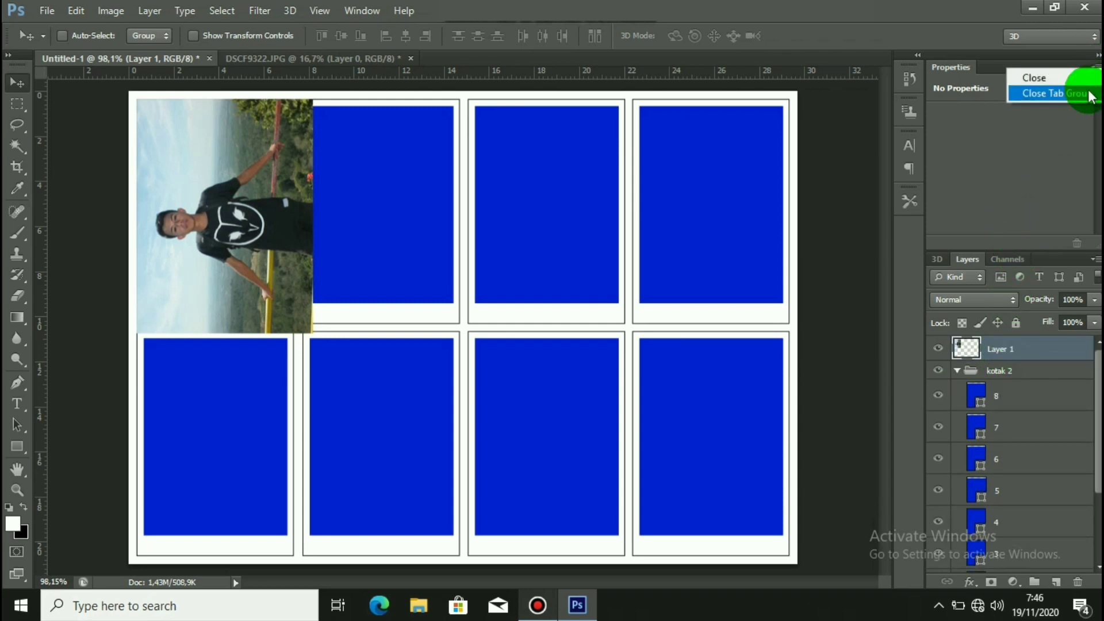
pyautogui.click(1089, 93)
pyautogui.moveTo(1014, 183); pyautogui.dragTo(1047, 401)
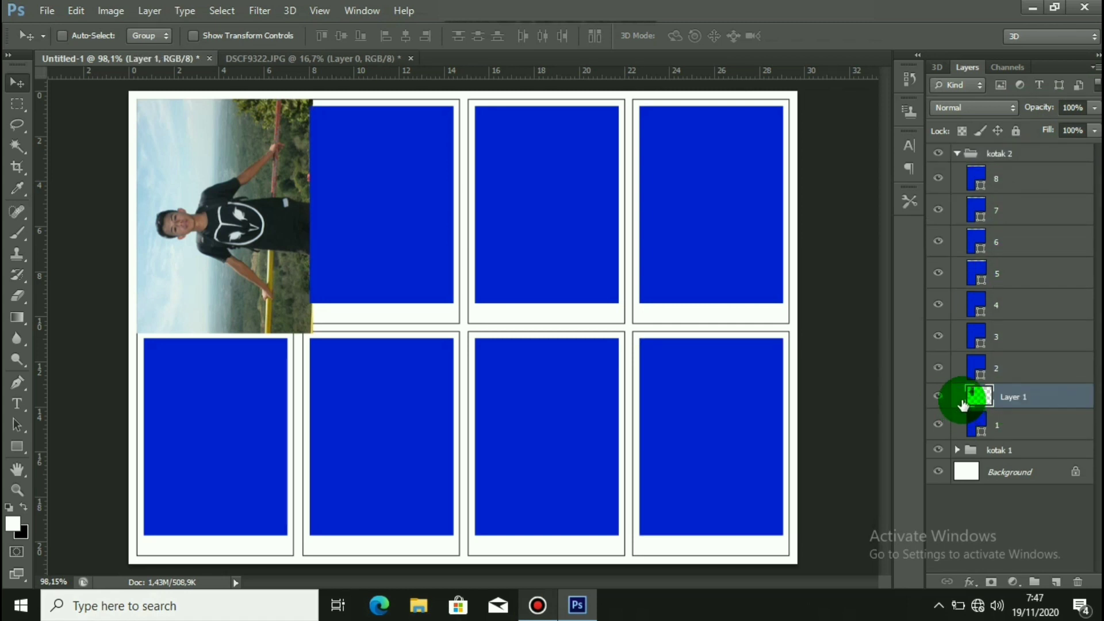
pyautogui.rightClick(983, 399)
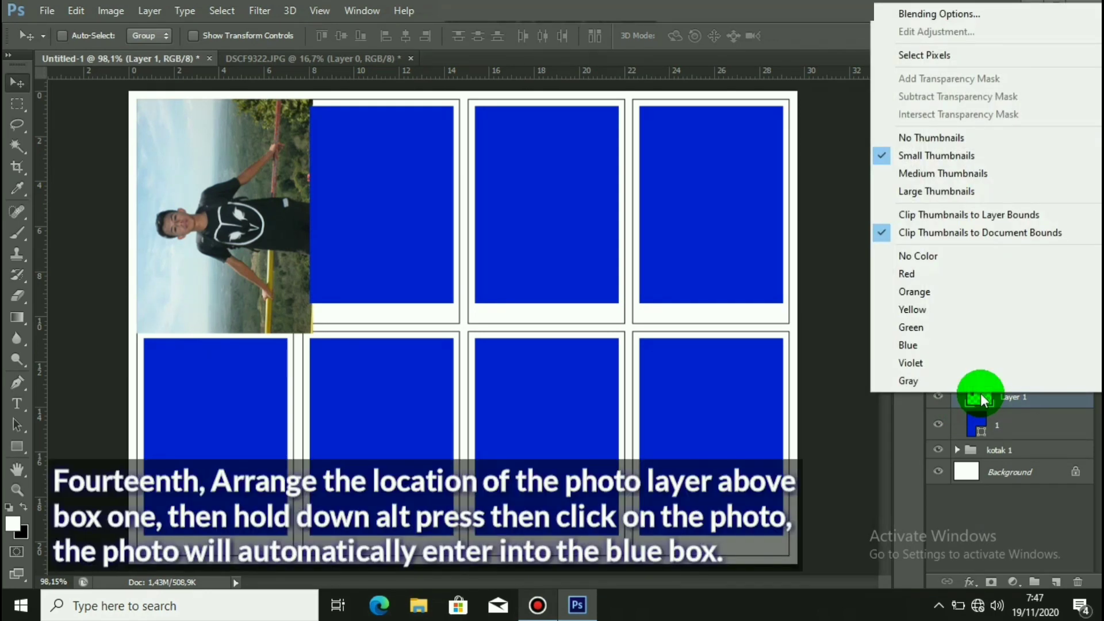
# Clip the photo layer to rectangle 1, scale the photo to about 7.23 × 9.60 cm and recentre it over the box
pyautogui.click(988, 402)
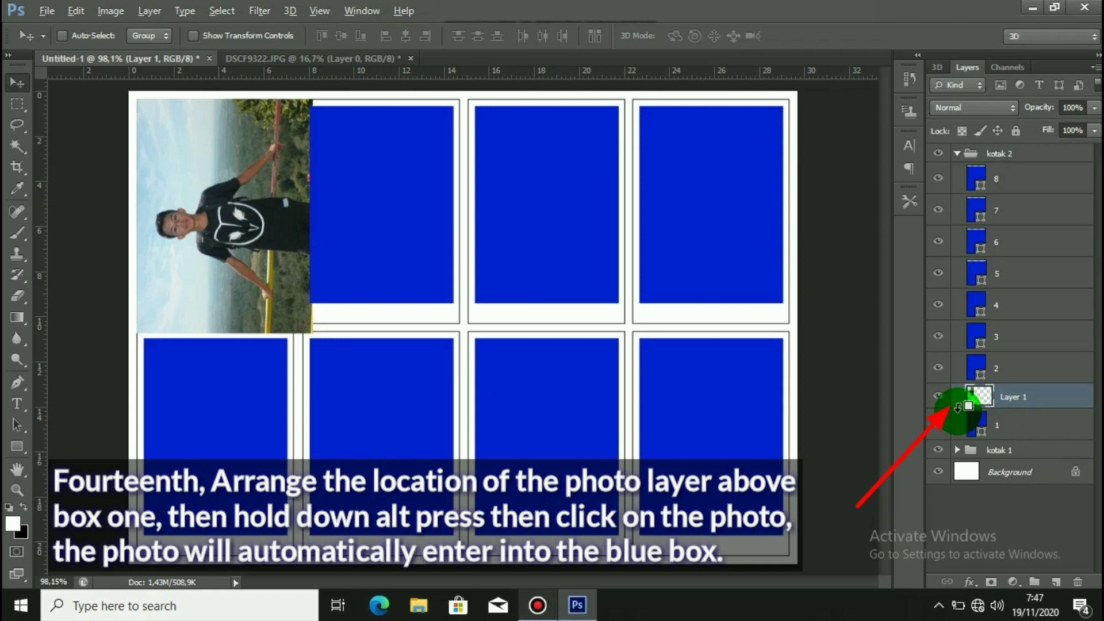
pyautogui.keyDown('alt'); pyautogui.click(958, 406); pyautogui.keyUp('alt')
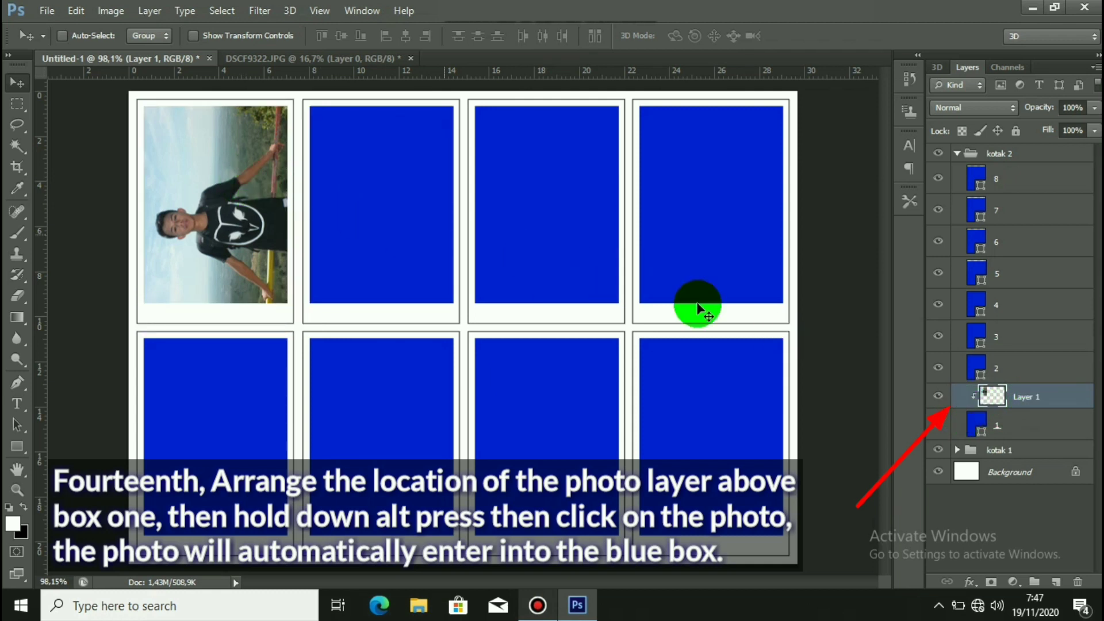
pyautogui.scroll(1, 42, 173)
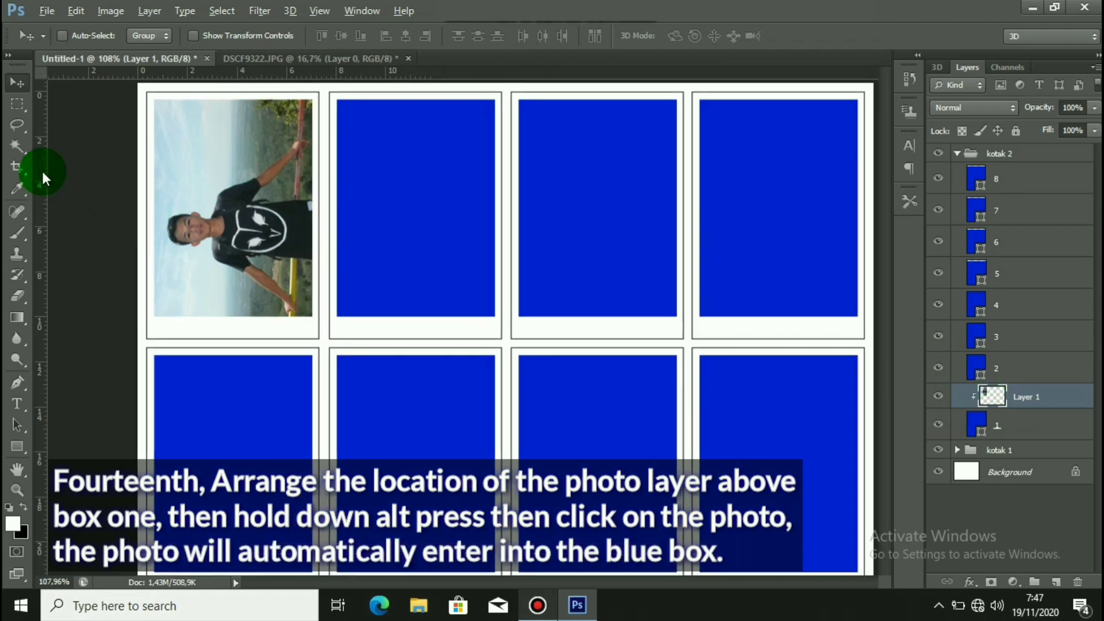
pyautogui.scroll(1, 222, 195)
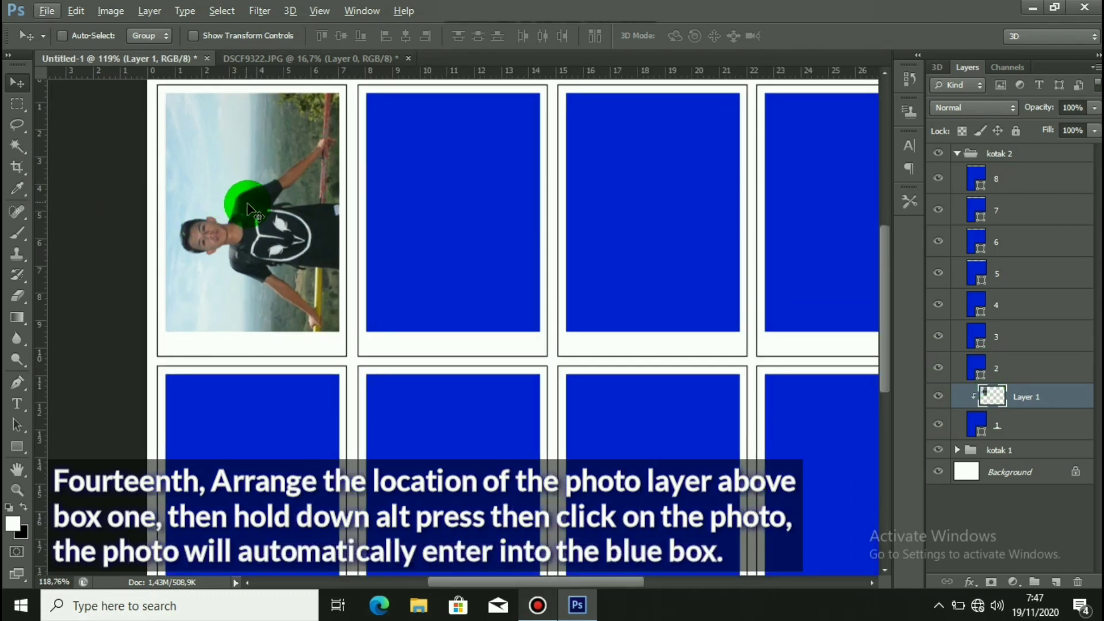
pyautogui.hotkey('ctrl', 't')
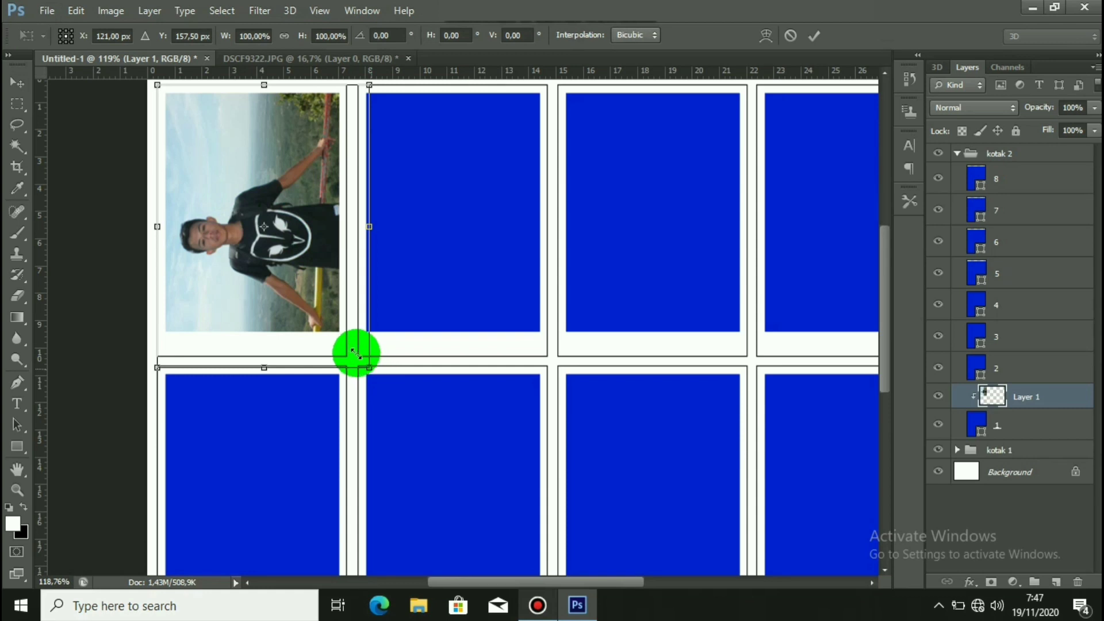
pyautogui.moveTo(357, 353)
pyautogui.mouseDown()
pyautogui.moveTo(333, 331)
pyautogui.moveTo(344, 354)
pyautogui.mouseUp()
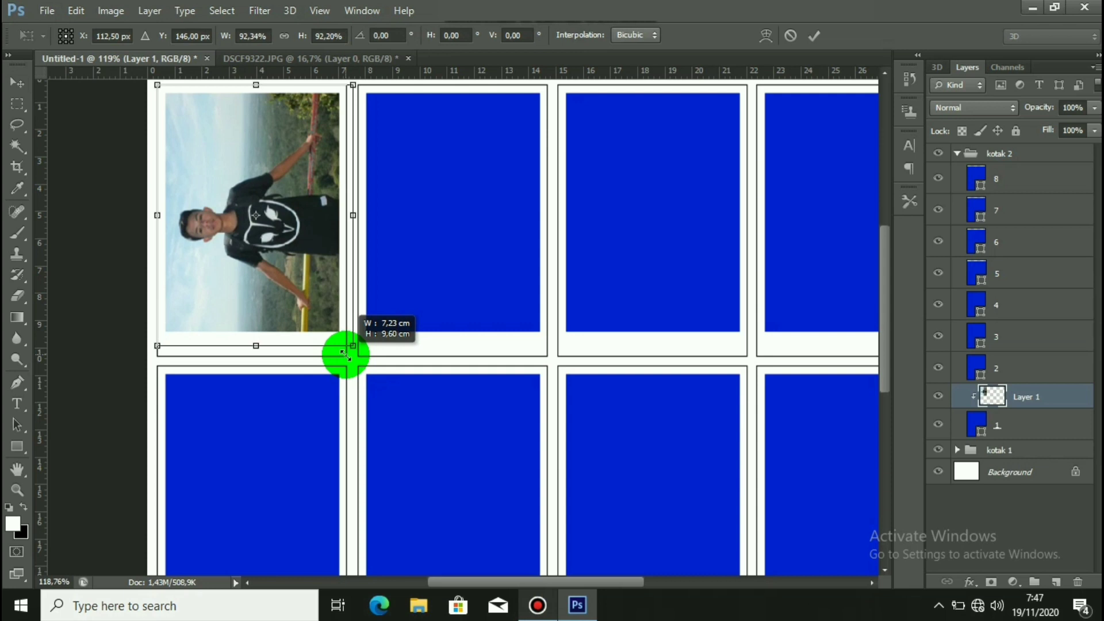
pyautogui.moveTo(265, 311); pyautogui.dragTo(260, 308)
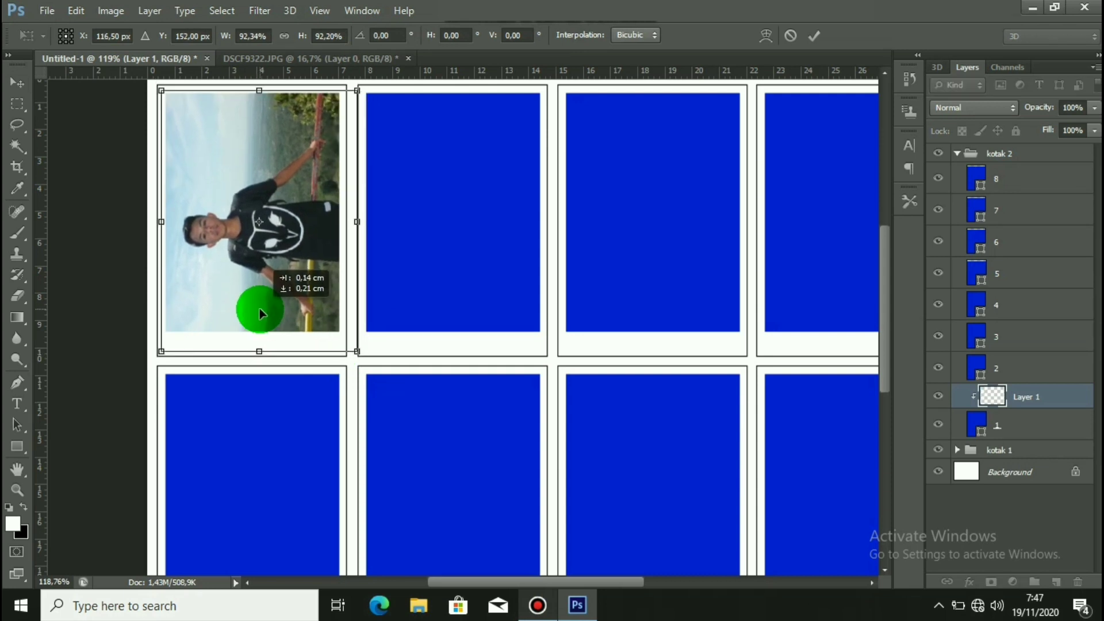
pyautogui.click(813, 36)
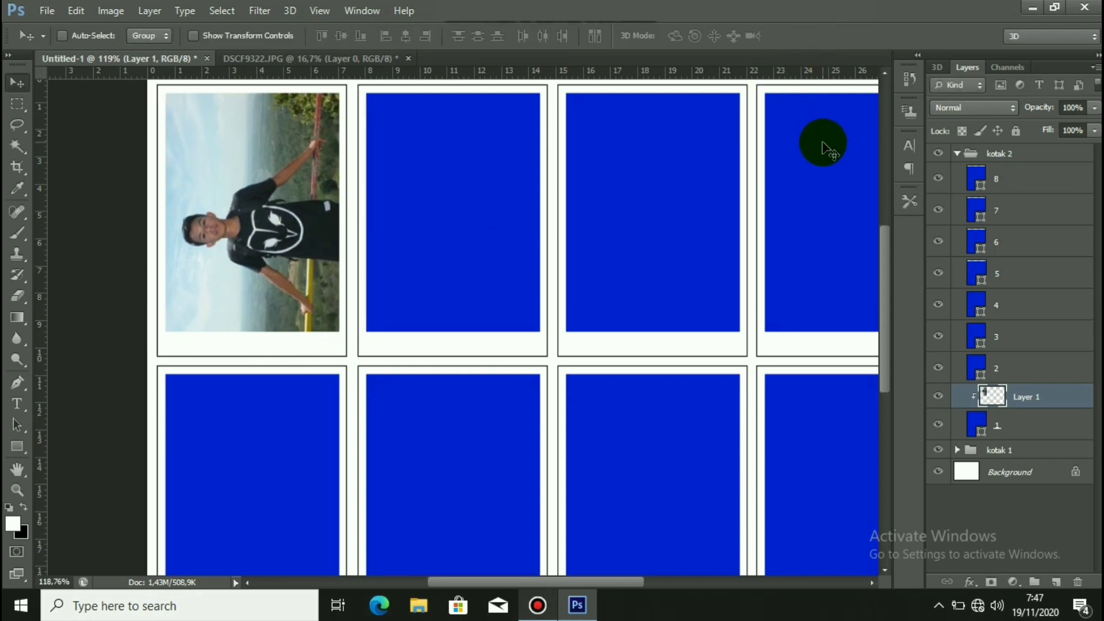
# Close DSCF9322.JPG without saving and open the other eight photos from the PHOLAROID folder
pyautogui.click(408, 59)
pyautogui.click(537, 246)
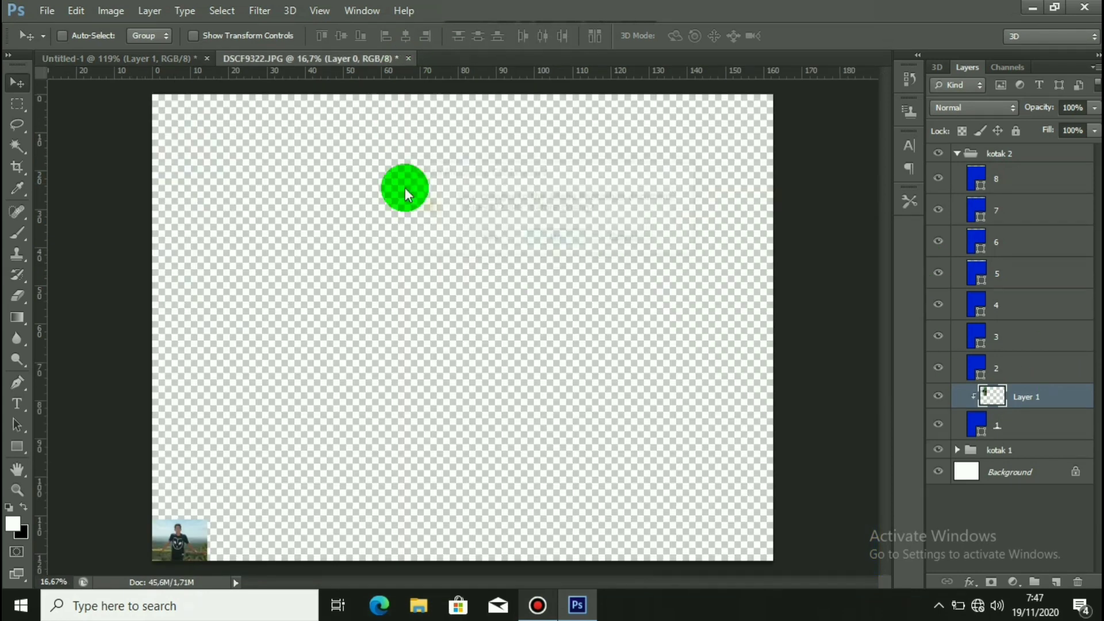
pyautogui.click(63, 10)
pyautogui.click(87, 46)
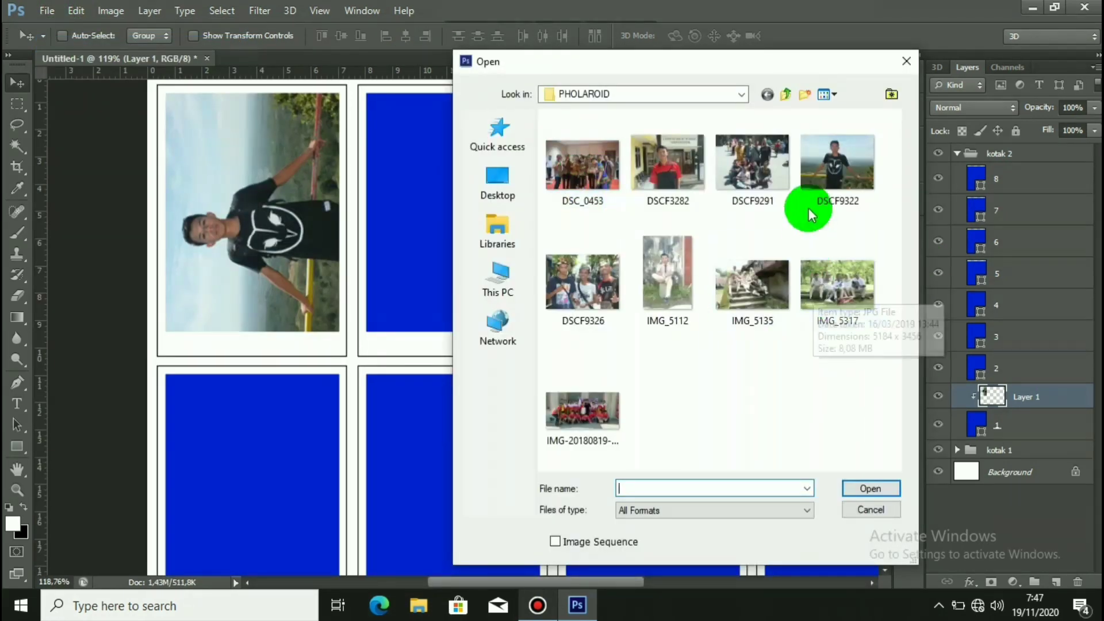
pyautogui.keyDown('ctrl'); pyautogui.click(750, 185); pyautogui.keyUp('ctrl')
pyautogui.keyDown('ctrl'); pyautogui.click(582, 282); pyautogui.keyUp('ctrl')
pyautogui.keyDown('ctrl'); pyautogui.click(647, 284); pyautogui.keyUp('ctrl')
pyautogui.keyDown('ctrl'); pyautogui.click(752, 284); pyautogui.keyUp('ctrl')
pyautogui.keyDown('ctrl'); pyautogui.click(813, 292); pyautogui.keyUp('ctrl')
pyautogui.keyDown('ctrl'); pyautogui.click(583, 411); pyautogui.keyUp('ctrl')
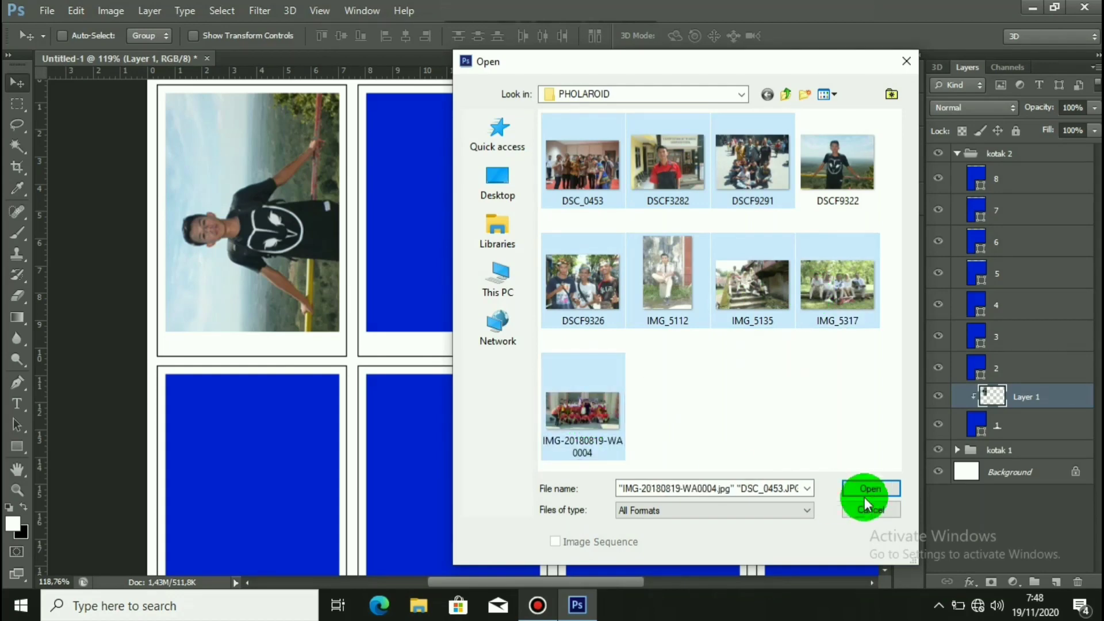
pyautogui.click(868, 489)
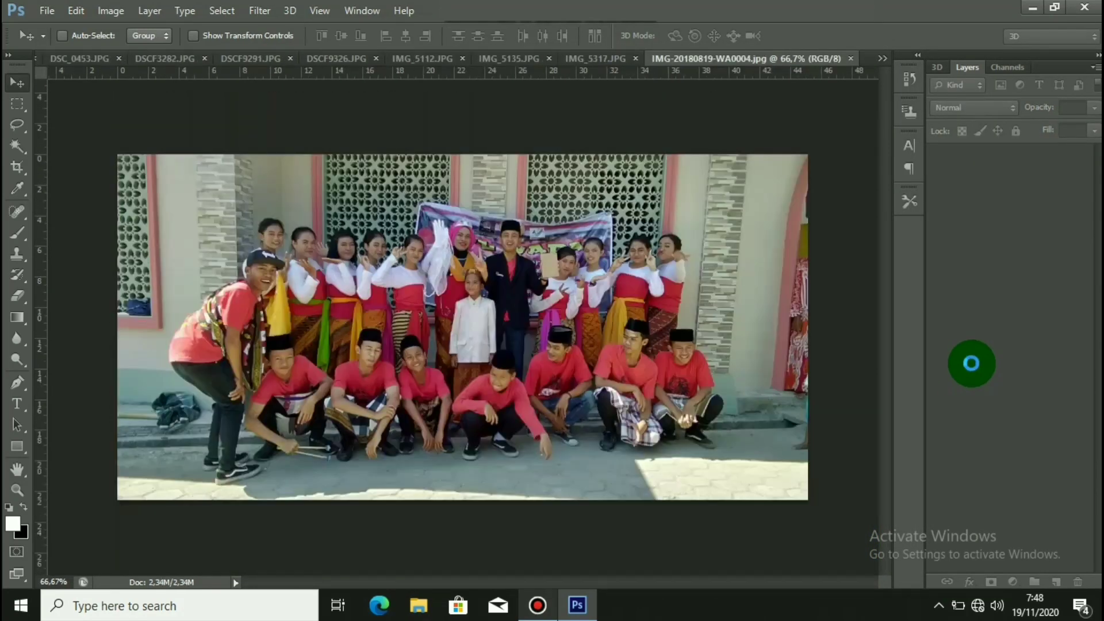
# In DSC_0453.JPG, convert the background into a regular layer and scale the photo down to about 29%
pyautogui.click(883, 60)
pyautogui.click(931, 63)
pyautogui.click(252, 59)
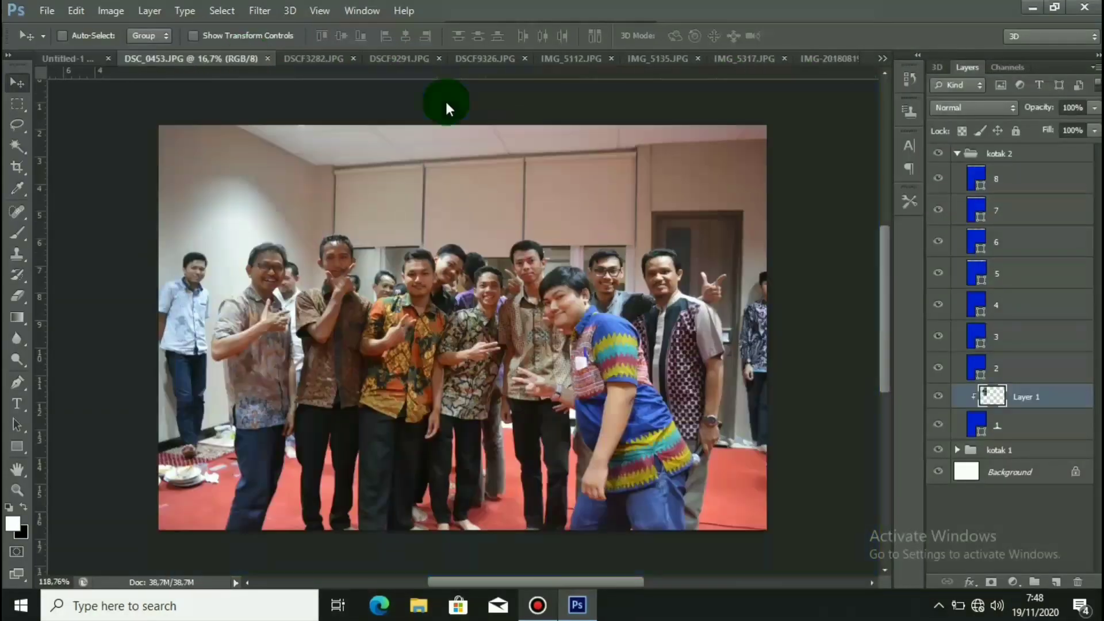
pyautogui.doubleClick(1020, 158)
pyautogui.click(694, 177)
pyautogui.hotkey('ctrl', 't')
pyautogui.moveTo(630, 224); pyautogui.dragTo(336, 411)
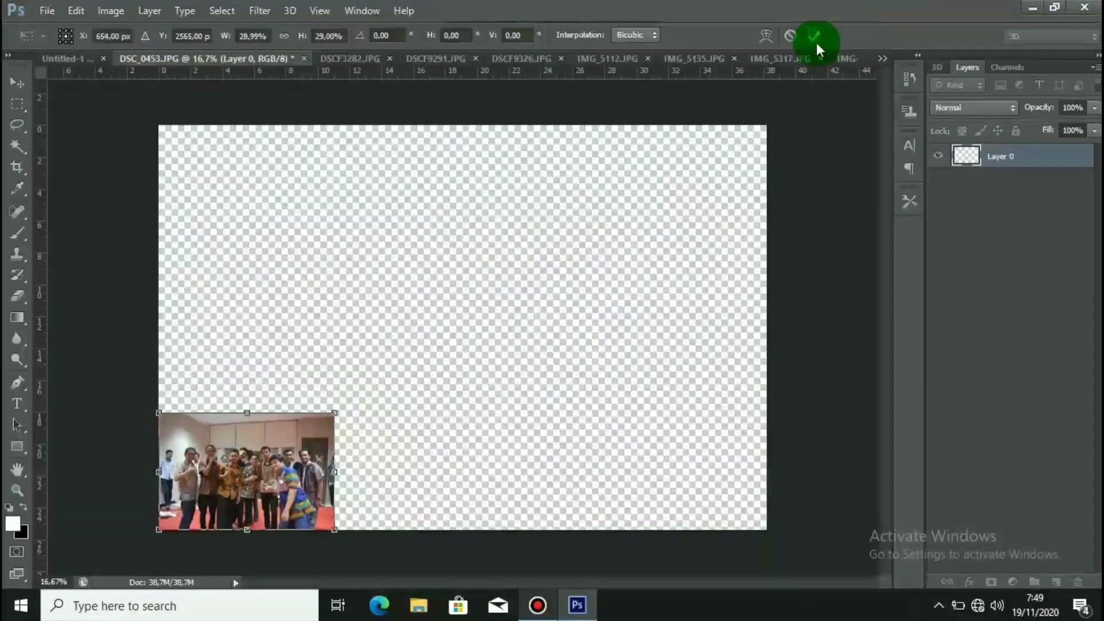
pyautogui.click(814, 38)
# Bring the DSC_0453 photo into Untitled-1 and place its layer directly above rectangle 2 in the kotak 2 group
pyautogui.click(18, 77)
pyautogui.moveTo(247, 443); pyautogui.dragTo(464, 224)
pyautogui.moveTo(1033, 395); pyautogui.dragTo(1020, 353)
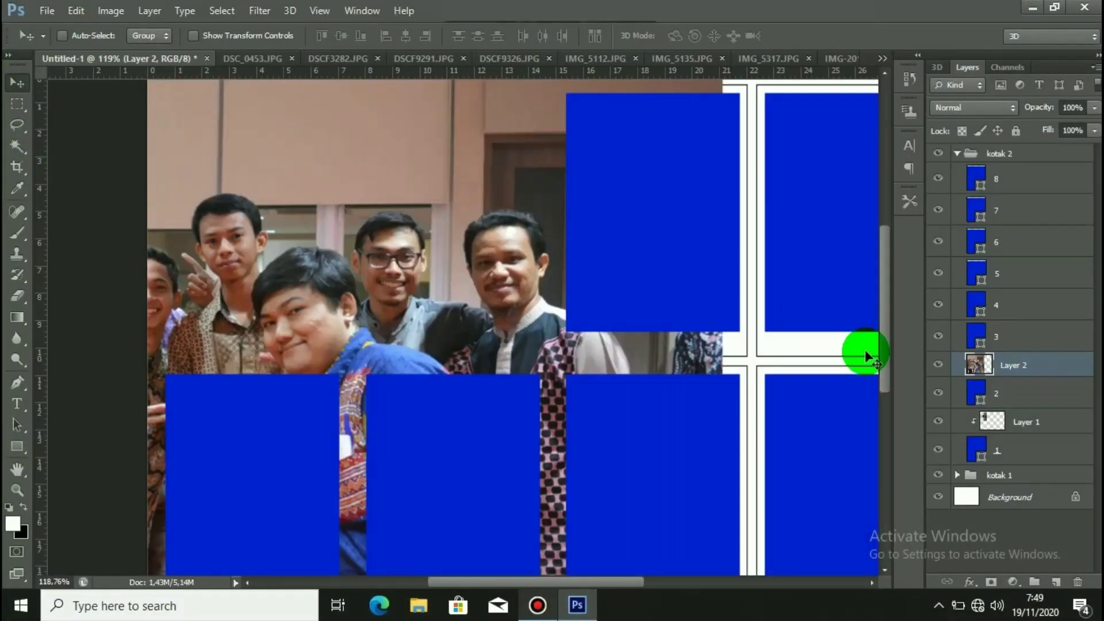
# Scale the placed group photo down to roughly 12 cm wide, keeping it within the sheet
pyautogui.scroll(-3, 209, 155)
pyautogui.hotkey('ctrl', 't')
pyautogui.scroll(-5, 209, 155)
pyautogui.moveTo(166, 216); pyautogui.dragTo(362, 354)
pyautogui.moveTo(454, 393); pyautogui.dragTo(463, 293)
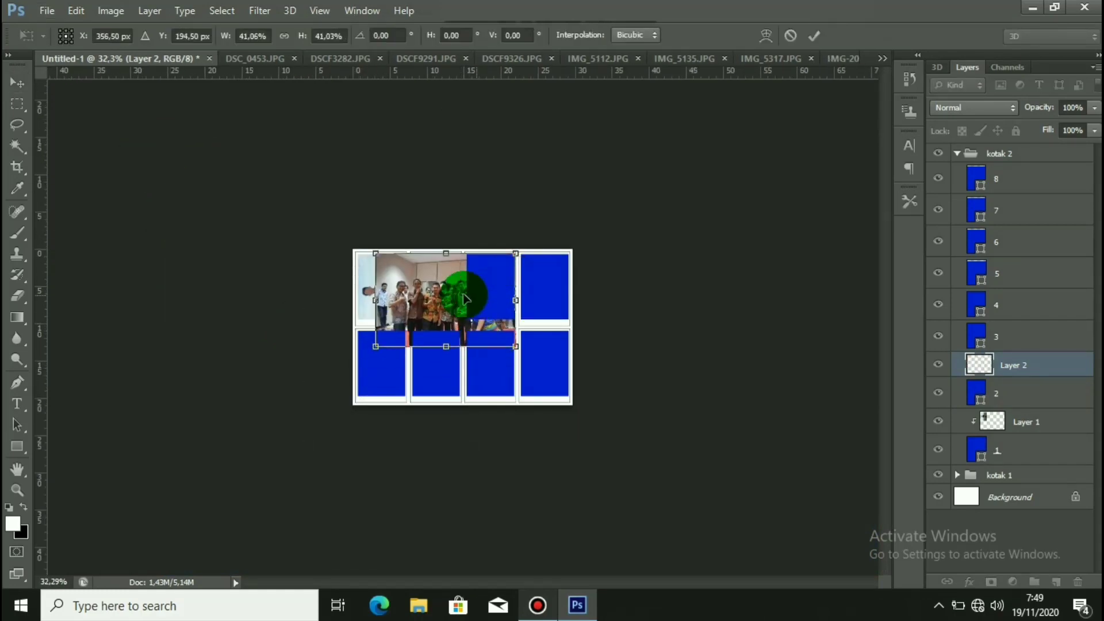
pyautogui.scroll(9, 489, 259)
pyautogui.moveTo(259, 153); pyautogui.dragTo(381, 236)
pyautogui.click(814, 35)
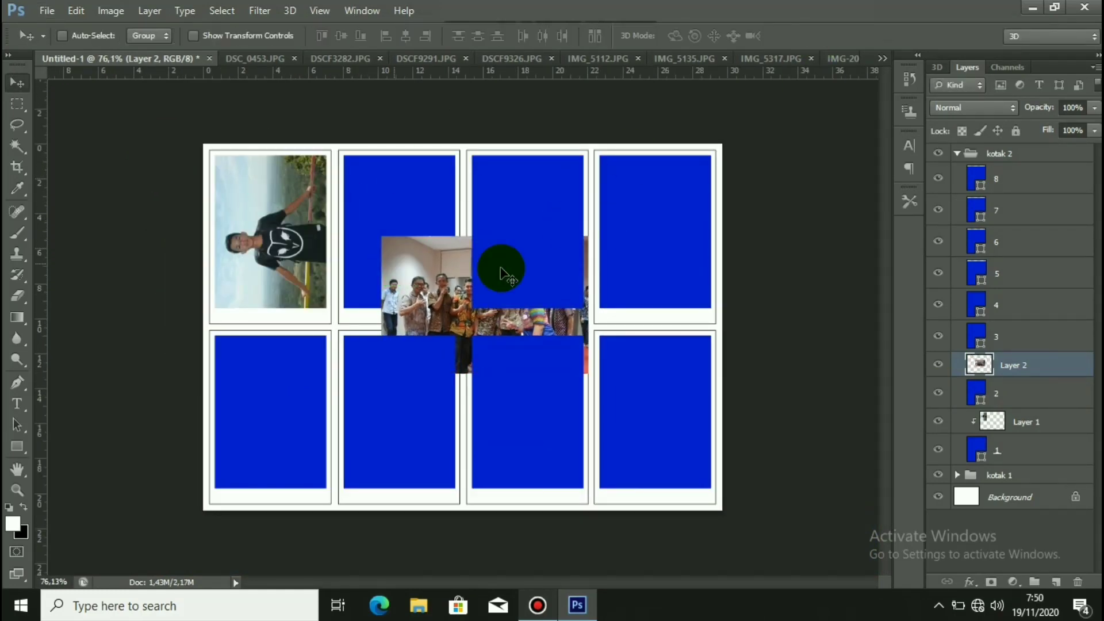
# Rotate the group photo by -90° and move it over the second box of the upper row
pyautogui.hotkey('ctrl', 't')
pyautogui.scroll(2, 465, 325)
pyautogui.moveTo(636, 214); pyautogui.dragTo(403, 35)
pyautogui.click(403, 35)
pyautogui.press('BackSpace')
pyautogui.press('BackSpace')
pyautogui.press('BackSpace')
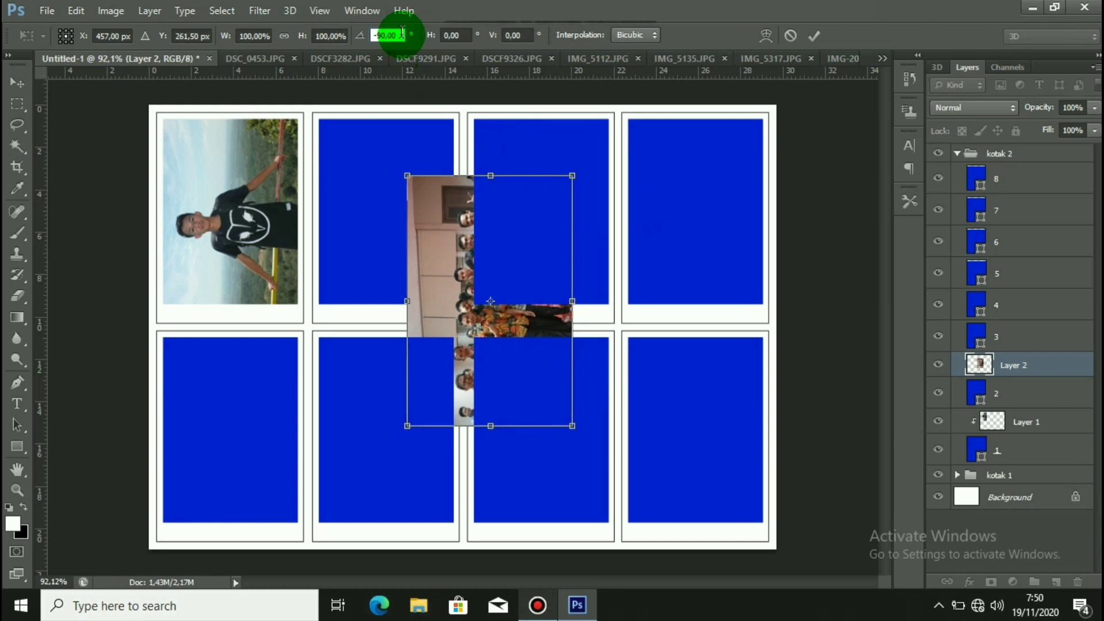
pyautogui.click(812, 36)
pyautogui.moveTo(450, 301); pyautogui.dragTo(356, 215)
# Clip the group photo to rectangle 2, scale it to about 90.5% and adjust its position in the box
pyautogui.keyDown('alt'); pyautogui.click(957, 378); pyautogui.keyUp('alt')
pyautogui.hotkey('ctrl', 't')
pyautogui.moveTo(318, 100); pyautogui.dragTo(328, 104)
pyautogui.moveTo(401, 164); pyautogui.dragTo(405, 170)
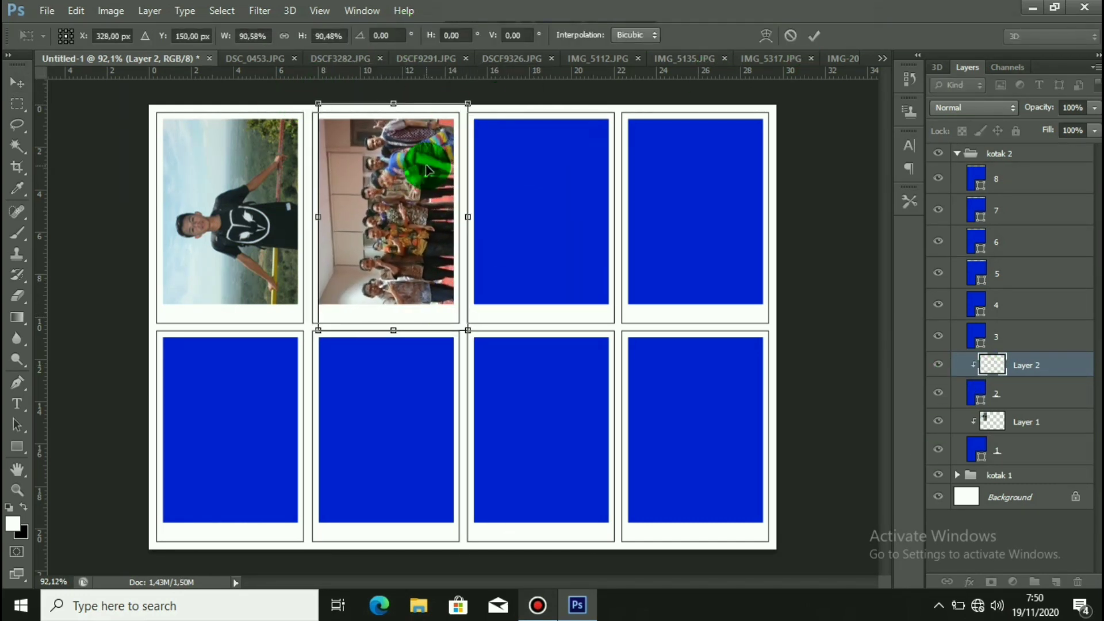
pyautogui.click(814, 36)
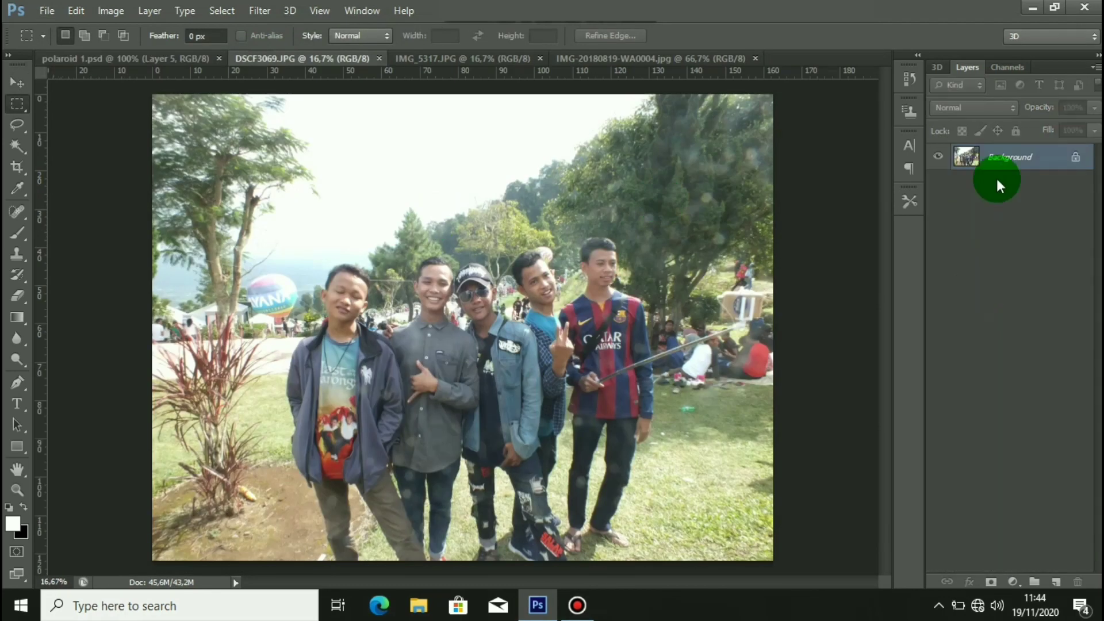
# In DSCF3069.JPG, convert the background into a regular layer and scale the photo to about a quarter of its size
pyautogui.doubleClick(1000, 161)
pyautogui.click(695, 175)
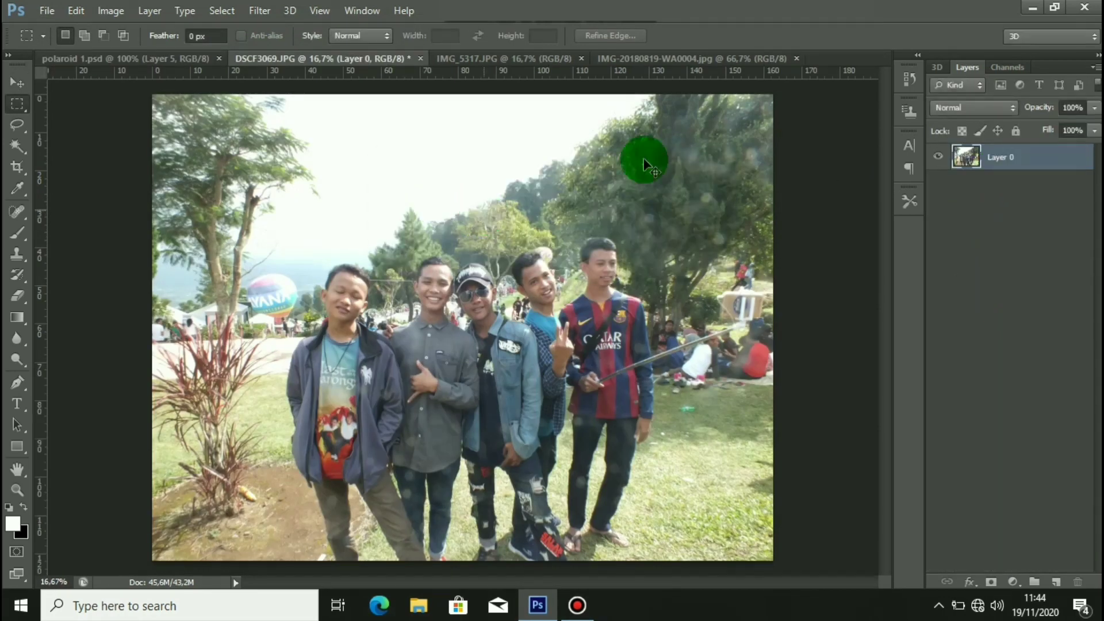
pyautogui.hotkey('ctrl', 't')
pyautogui.moveTo(771, 94); pyautogui.dragTo(310, 442)
pyautogui.click(813, 36)
# Rotate the DSCF3069 photo 90° counterclockwise and bring it into polaroid 1.psd
pyautogui.click(81, 13)
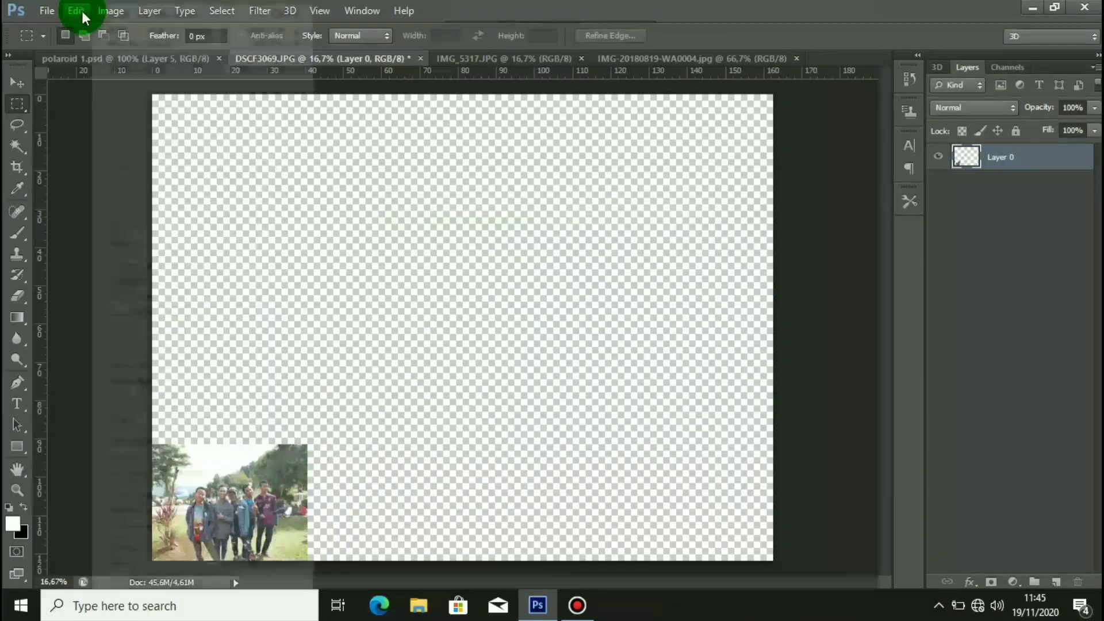
pyautogui.moveTo(190, 312)
pyautogui.click(344, 466)
pyautogui.press('v')
pyautogui.moveTo(324, 331); pyautogui.dragTo(368, 405)
pyautogui.moveTo(369, 404); pyautogui.dragTo(447, 232)
# Scale the DSCF3069 photo down and position it over the second box of the lower row
pyautogui.scroll(-4, 448, 231)
pyautogui.hotkey('ctrl', 't')
pyautogui.moveTo(582, 207); pyautogui.dragTo(473, 318)
pyautogui.moveTo(491, 290); pyautogui.dragTo(445, 354)
pyautogui.moveTo(469, 325); pyautogui.dragTo(483, 328)
pyautogui.press('Return')
# Move the DSCF3069 photo layer directly above rectangle 6 and clip it to that rectangle
pyautogui.scroll(4, 500, 401)
pyautogui.moveTo(1013, 270); pyautogui.dragTo(1006, 231)
pyautogui.keyDown('alt'); pyautogui.click(955, 249); pyautogui.keyUp('alt')
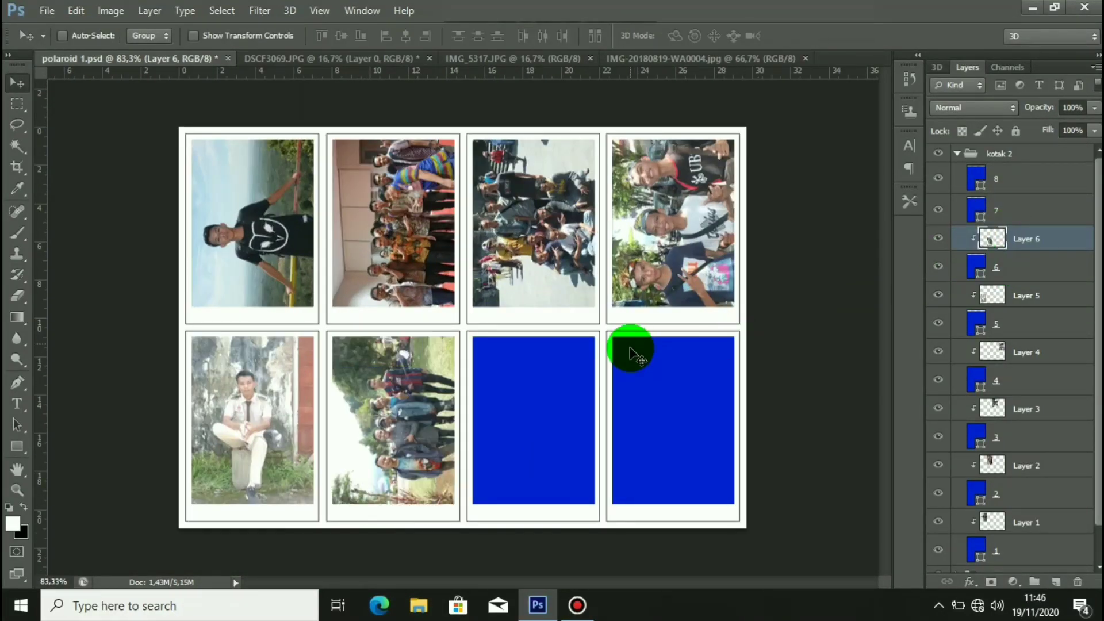
# Enlarge and shift the clipped photo so it fills the second lower-row box
pyautogui.hotkey('ctrl', 't')
pyautogui.moveTo(464, 520); pyautogui.dragTo(494, 543)
pyautogui.moveTo(446, 499); pyautogui.dragTo(428, 490)
pyautogui.moveTo(465, 538); pyautogui.dragTo(480, 550)
pyautogui.moveTo(428, 484); pyautogui.dragTo(425, 476)
pyautogui.press('Return')
pyautogui.scroll(1, 468, 426)
# In IMG_5317.JPG, convert the background into a regular layer and rotate the photo 90° counterclockwise
pyautogui.click(512, 58)
pyautogui.doubleClick(1002, 157)
pyautogui.press('Return')
pyautogui.moveTo(432, 227)
pyautogui.mouseDown()
pyautogui.moveTo(296, 174)
pyautogui.moveTo(413, 219)
pyautogui.mouseUp()
pyautogui.click(76, 11)
pyautogui.click(368, 466)
# Scale the rotated IMG_5317 photo down to below 37% and bring it into polaroid 1.psd
pyautogui.hotkey('ctrl', 't')
pyautogui.scroll(-5, 439, 355)
pyautogui.moveTo(319, 123); pyautogui.dragTo(500, 367)
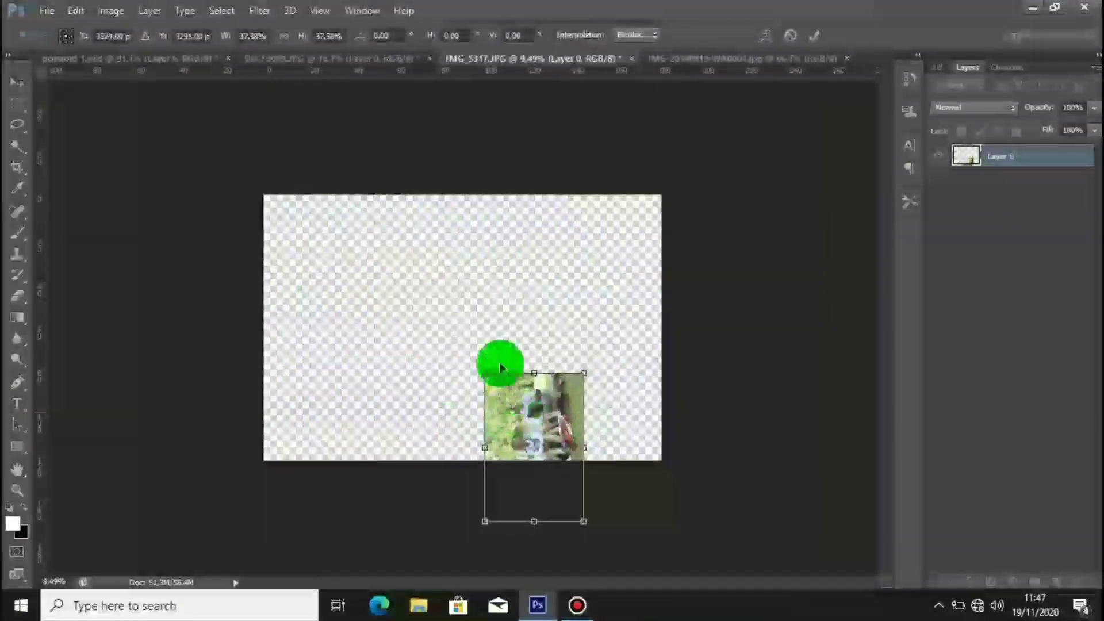
pyautogui.moveTo(517, 420); pyautogui.dragTo(476, 327)
pyautogui.moveTo(441, 279); pyautogui.dragTo(483, 337)
pyautogui.click(814, 35)
pyautogui.moveTo(518, 389); pyautogui.dragTo(536, 369)
# Scale the IMG_5317 photo down and position it over the third box of the lower row
pyautogui.scroll(-6, 537, 369)
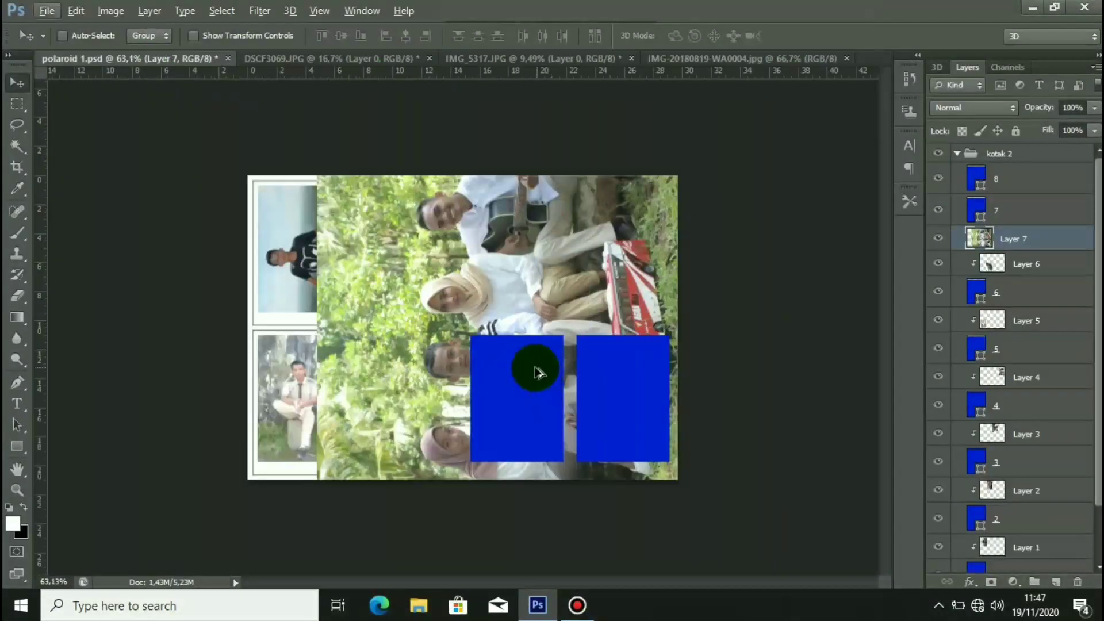
pyautogui.hotkey('ctrl', 't')
pyautogui.moveTo(365, 166); pyautogui.dragTo(532, 413)
pyautogui.moveTo(566, 432); pyautogui.dragTo(492, 356)
pyautogui.scroll(3, 516, 403)
pyautogui.scroll(1, 535, 430)
pyautogui.moveTo(579, 529); pyautogui.dragTo(545, 476)
pyautogui.moveTo(525, 460)
pyautogui.mouseDown()
pyautogui.moveTo(546, 431)
pyautogui.moveTo(535, 443)
pyautogui.mouseUp()
pyautogui.click(814, 36)
# Clip the IMG_5317 photo layer to rectangle 7 from directly above it and stretch the photo to cover the box
pyautogui.moveTo(971, 239); pyautogui.dragTo(967, 196)
pyautogui.keyDown('alt'); pyautogui.click(955, 220); pyautogui.keyUp('alt')
pyautogui.scroll(5, 550, 370)
pyautogui.hotkey('ctrl', 't')
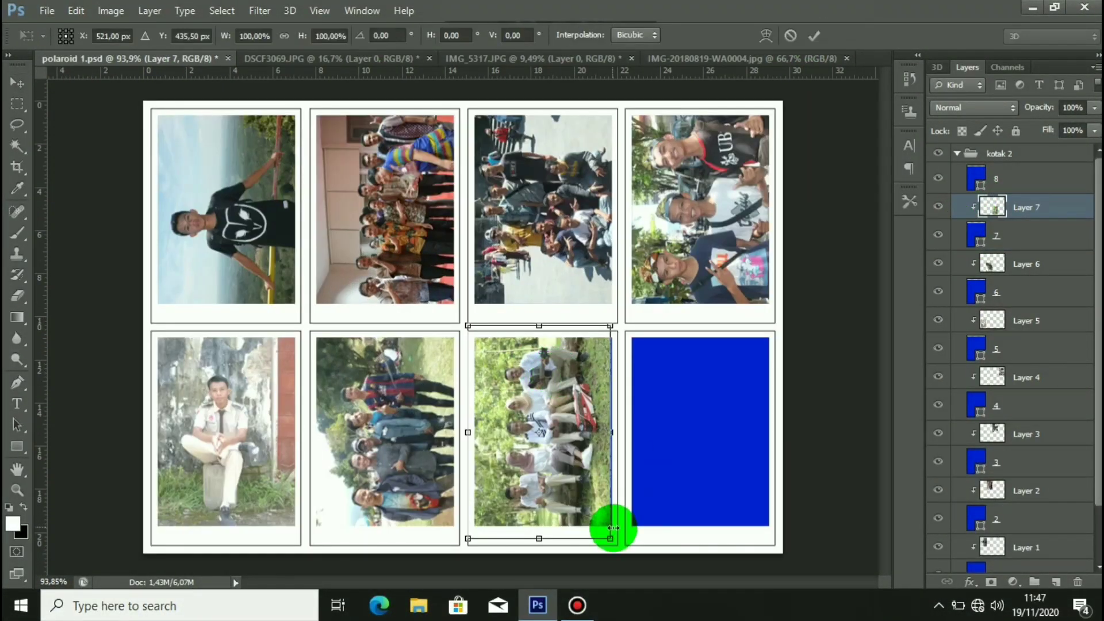
pyautogui.moveTo(611, 522); pyautogui.dragTo(611, 534)
pyautogui.press('Return')
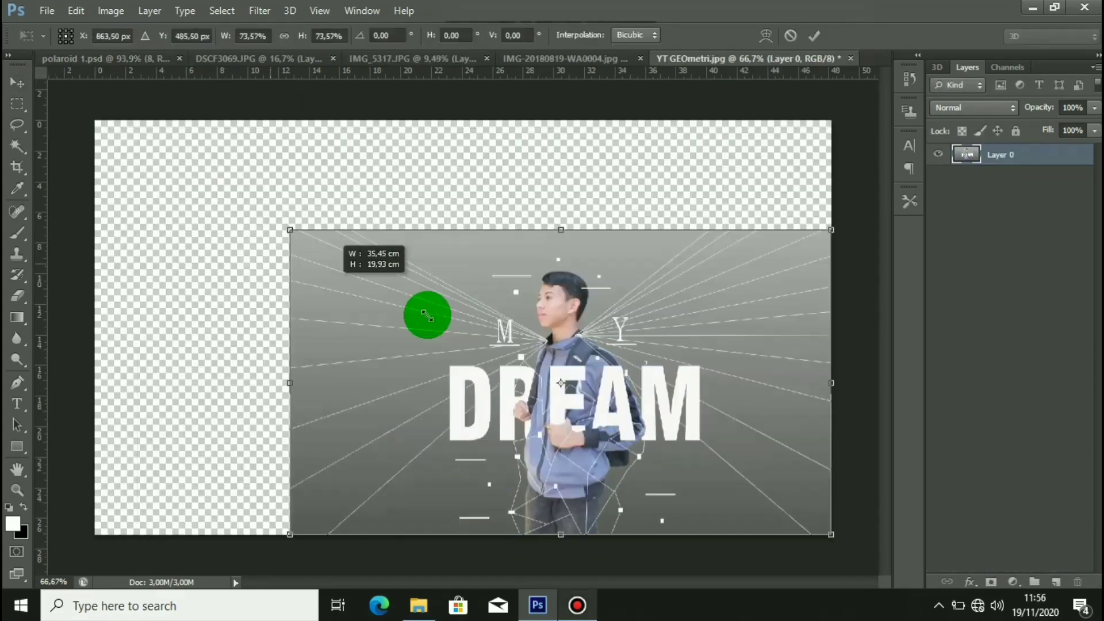
# Scale the YT GEOmetri.jpg picture down for polaroid 1.psd and resize it there to about 13.55 × 7.66 cm
pyautogui.moveTo(426, 315); pyautogui.dragTo(682, 451)
pyautogui.click(814, 36)
pyautogui.hotkey('ctrl', 't')
pyautogui.moveTo(552, 368); pyautogui.dragTo(505, 315)
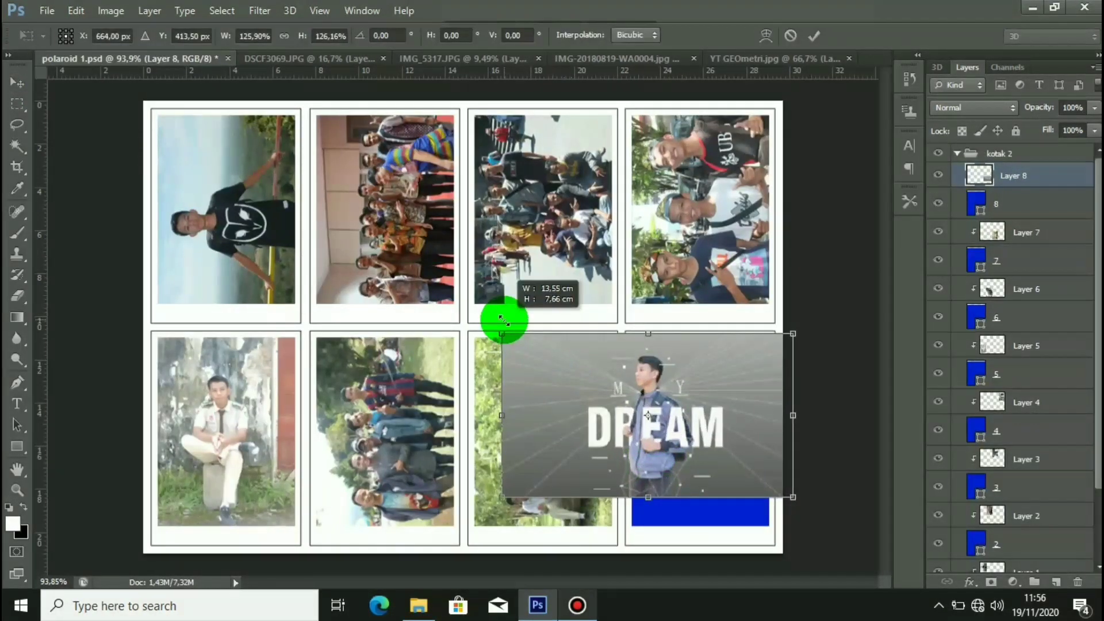
pyautogui.press('Return')
# Rotate the DREAM picture 90° counterclockwise and move it over the last box of the lower row
pyautogui.click(76, 10)
pyautogui.click(362, 464)
pyautogui.moveTo(697, 411); pyautogui.dragTo(741, 412)
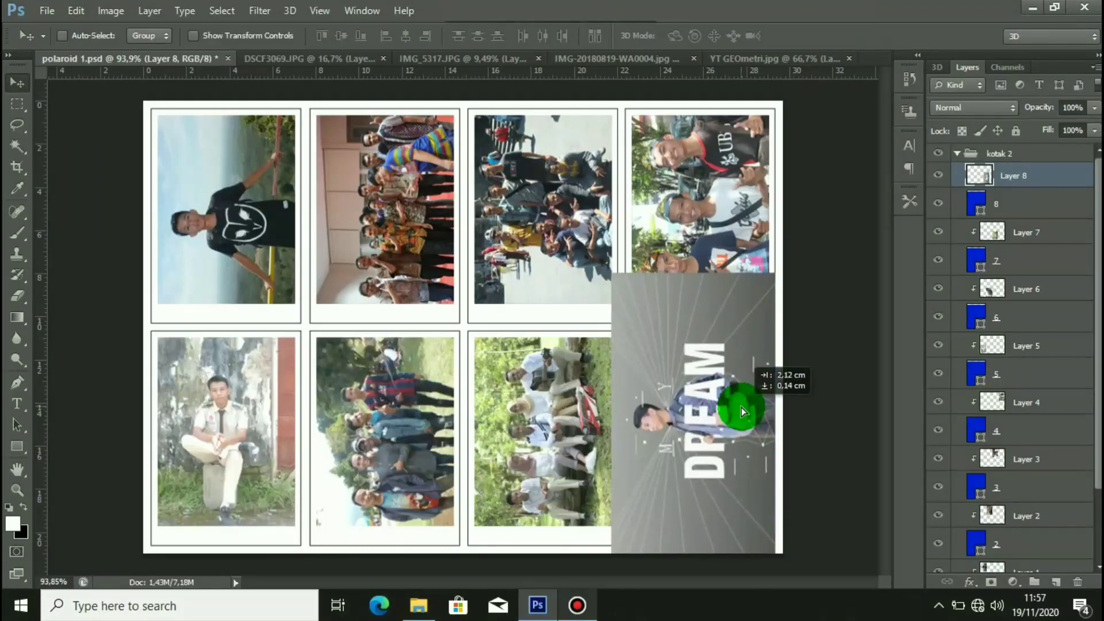
# Clip the DREAM picture to rectangle 8 and scale it to about 7.06 × 12.52 cm
pyautogui.keyDown('alt'); pyautogui.click(966, 190); pyautogui.keyUp('alt')
pyautogui.hotkey('ctrl', 't')
pyautogui.moveTo(612, 273); pyautogui.dragTo(628, 304)
pyautogui.moveTo(773, 563); pyautogui.dragTo(778, 570)
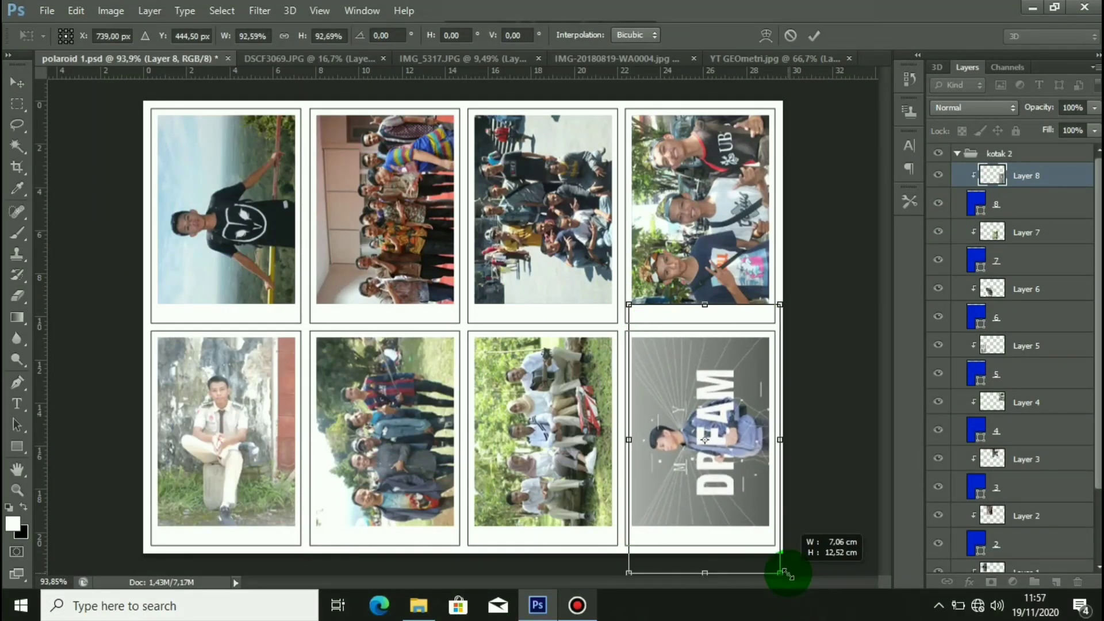
pyautogui.click(813, 36)
# Save polaroid 1.psd and collapse the kotak 2 group
pyautogui.hotkey('ctrl', 's')
pyautogui.click(957, 153)
# Toggle the visibility of the kotak 1 and kotak 2 groups and examine the finished sheet up close
pyautogui.click(938, 172)
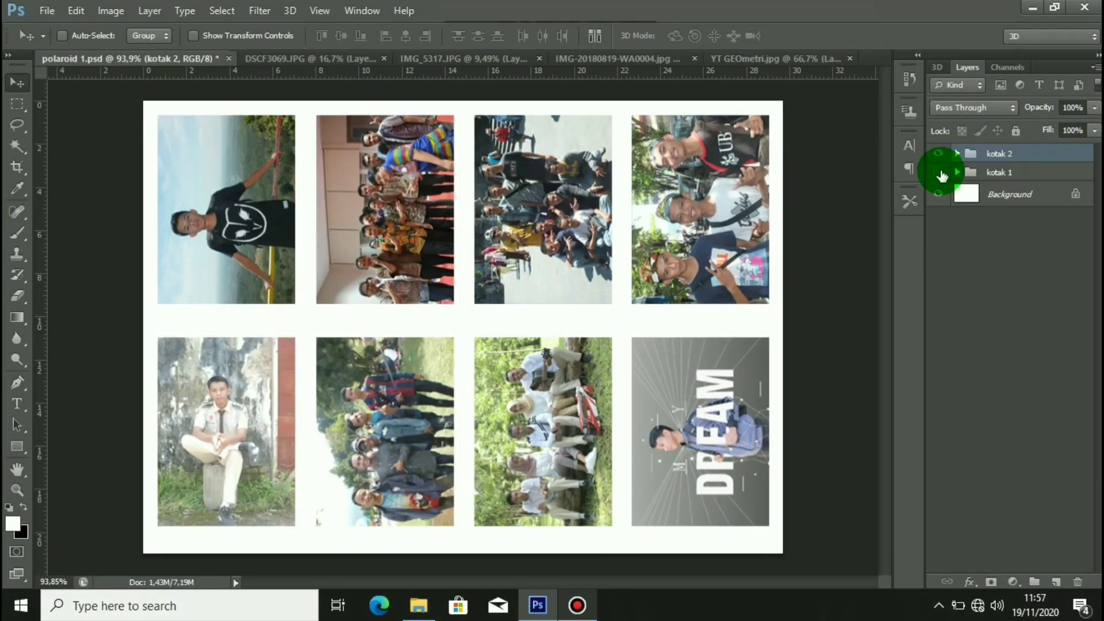
pyautogui.click(939, 172)
pyautogui.click(938, 154)
pyautogui.click(938, 153)
pyautogui.click(970, 173)
pyautogui.scroll(2, 637, 205)
pyautogui.scroll(6, 320, 353)
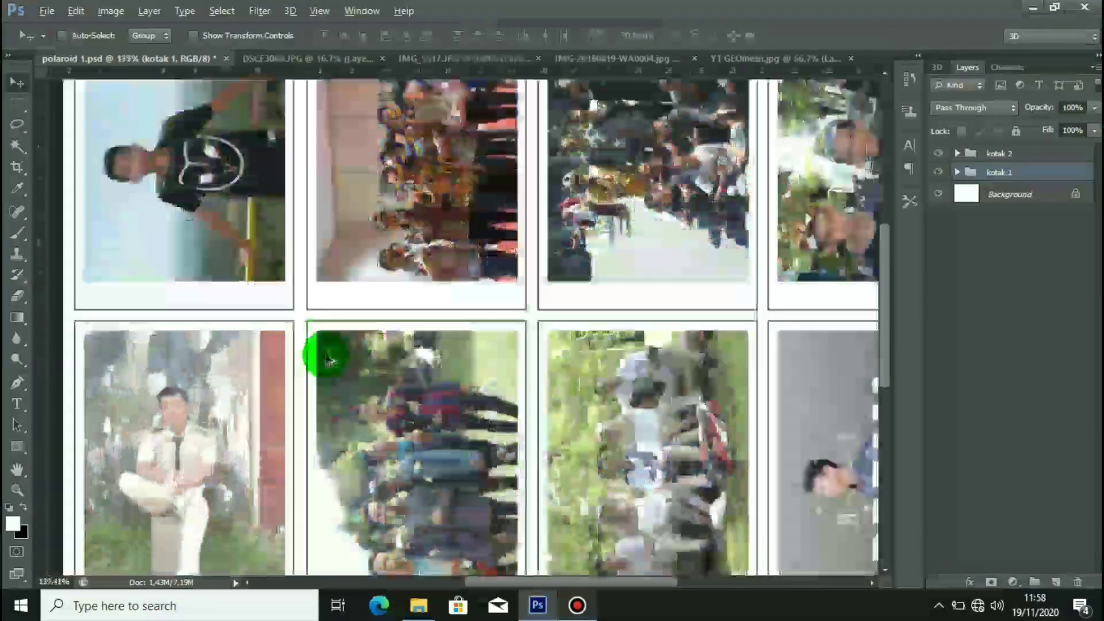
pyautogui.scroll(-6, 382, 335)
pyautogui.scroll(-2, 511, 305)
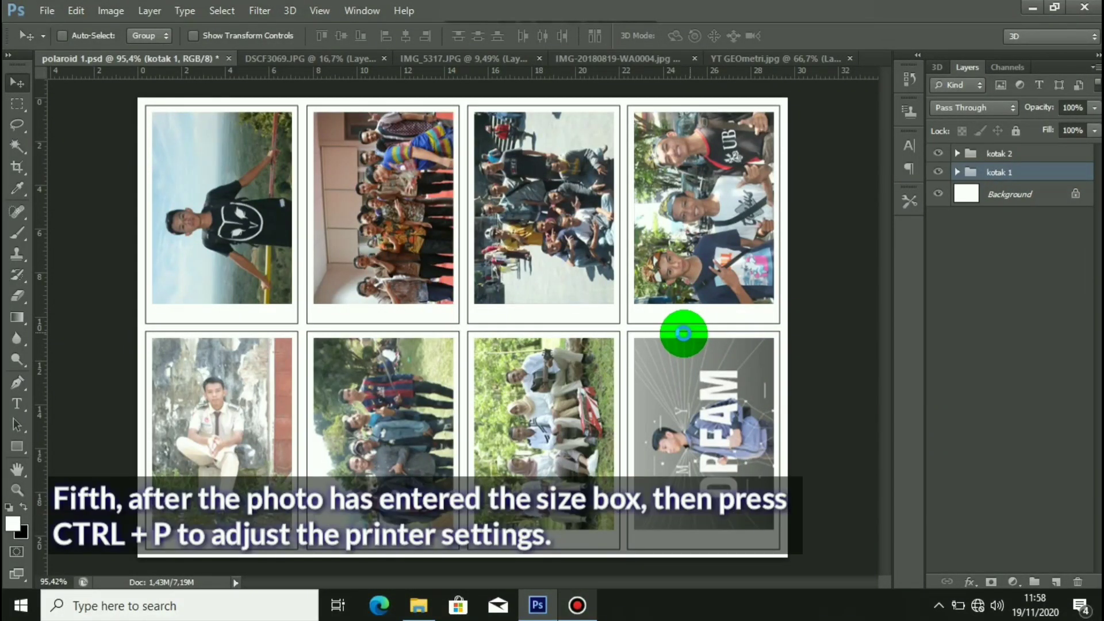
# Open the print settings for the finished polaroid sheet and choose Microsoft Print to PDF as the printer
pyautogui.hotkey('ctrl', 'p')
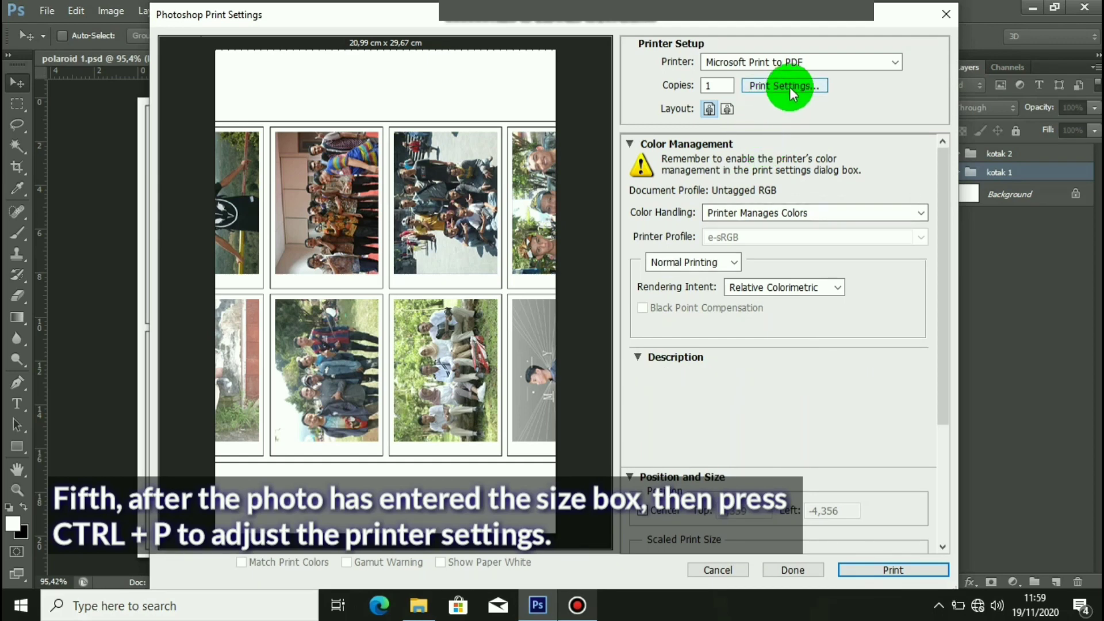
pyautogui.click(821, 62)
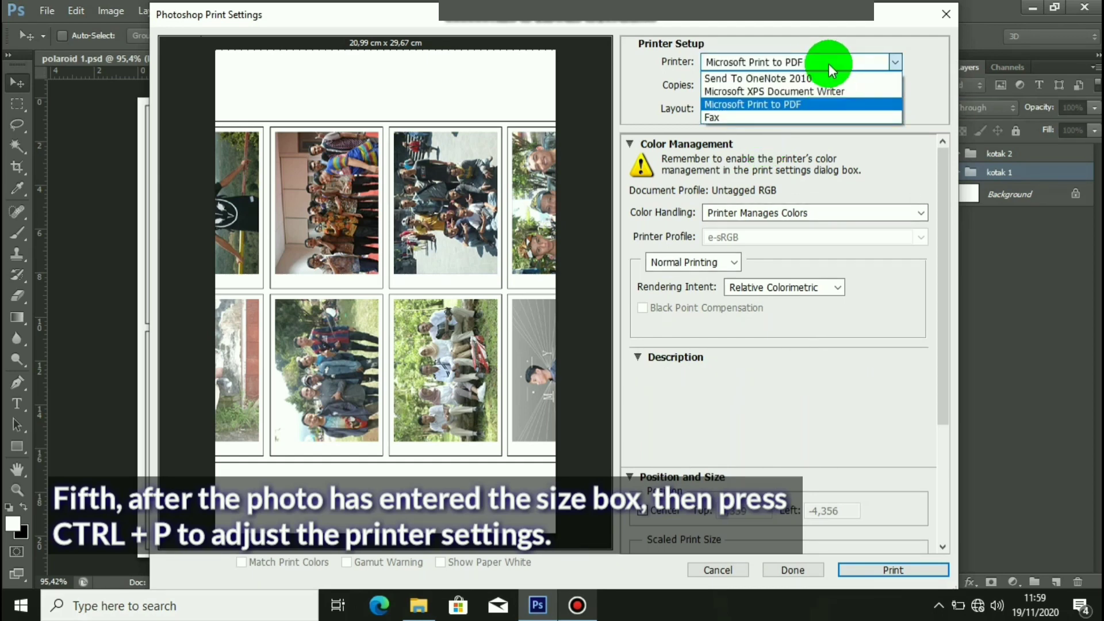
pyautogui.click(862, 104)
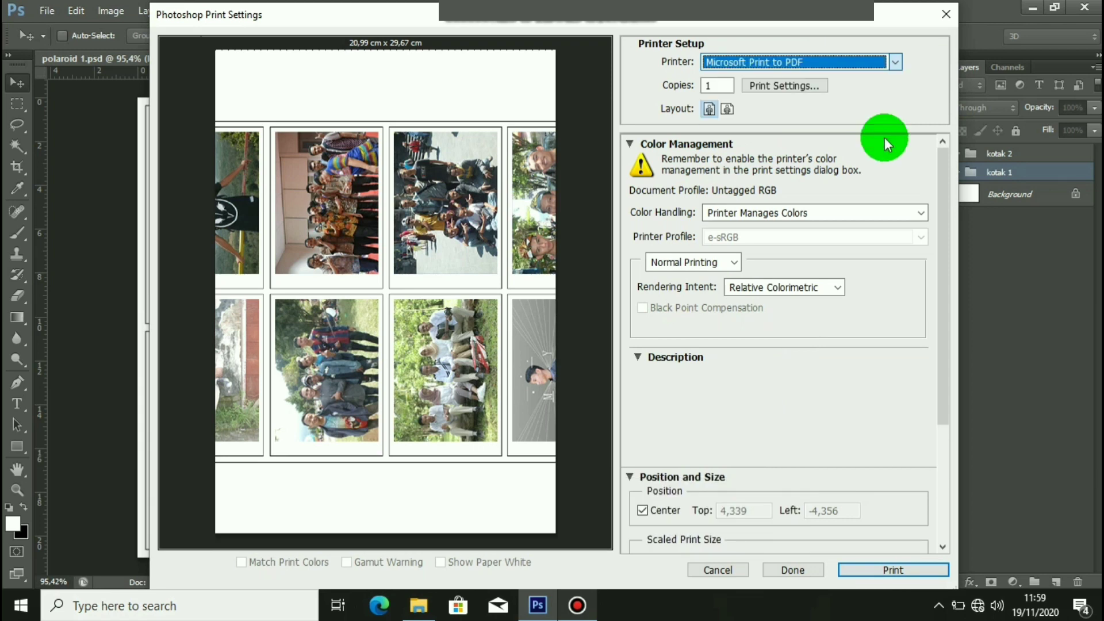
# Set the page orientation to Landscape in the Microsoft Print to PDF document properties
pyautogui.click(808, 87)
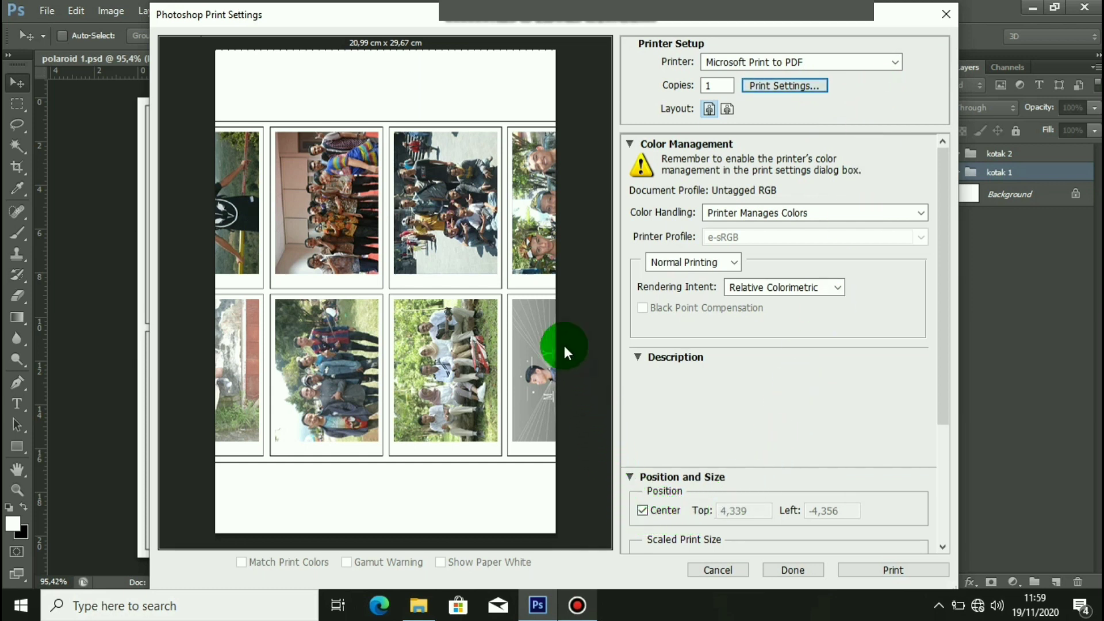
pyautogui.press('Return')
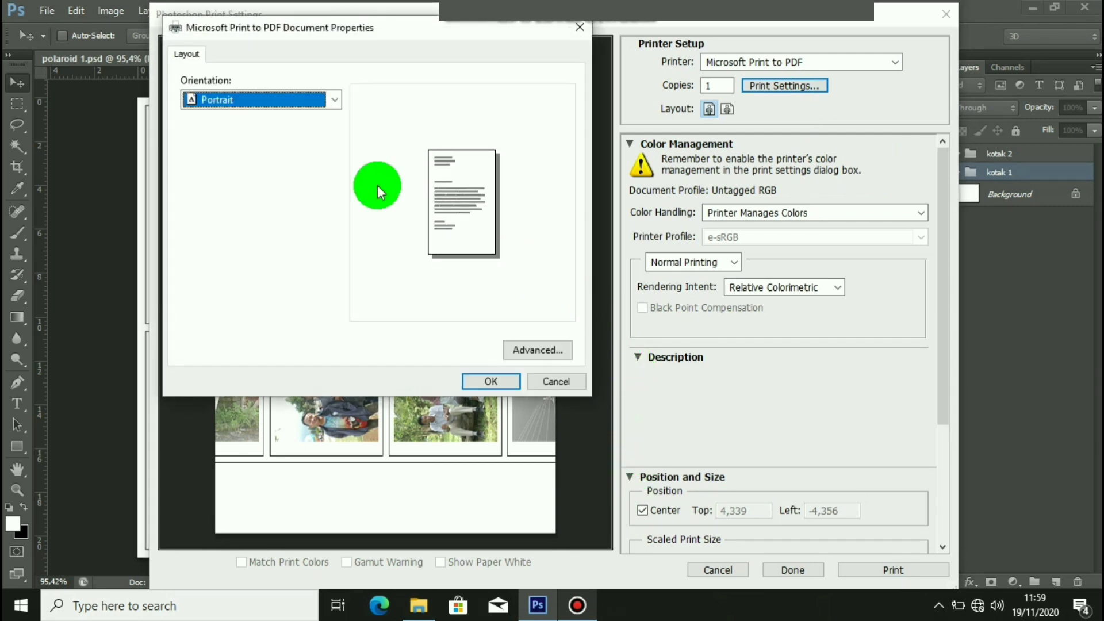
pyautogui.click(321, 100)
pyautogui.click(319, 118)
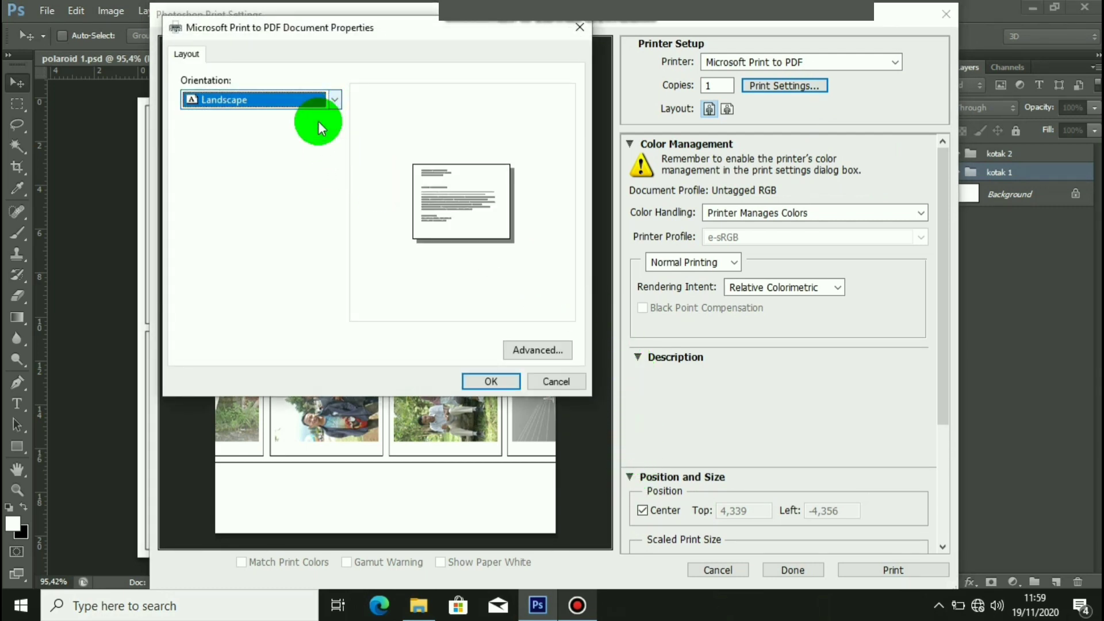
pyautogui.click(495, 382)
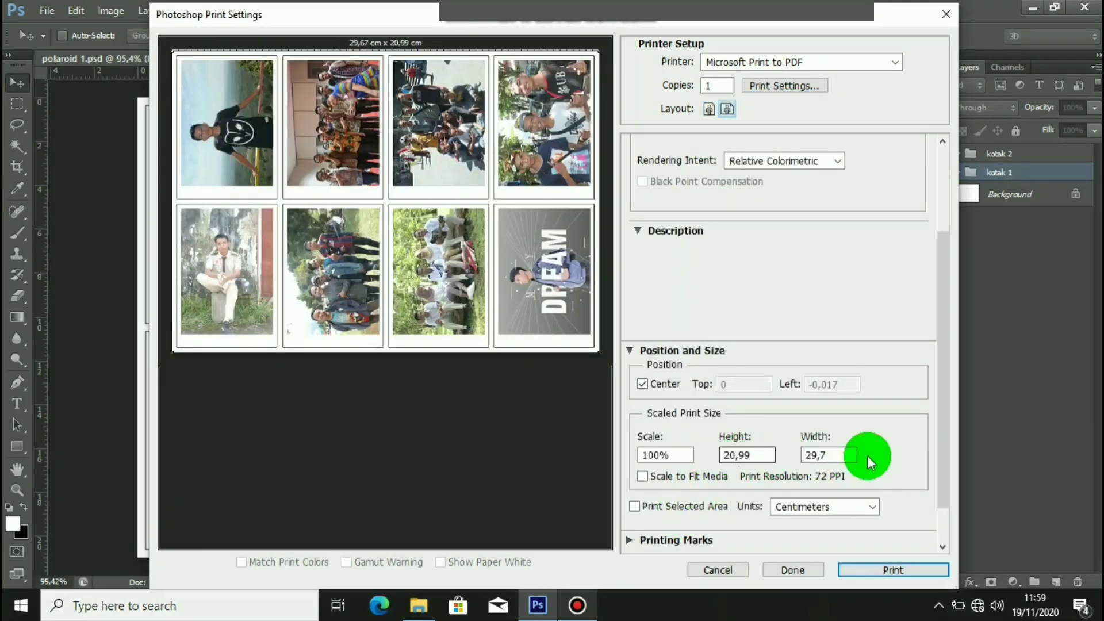
# Review the print position and size settings and print the sheet, proceeding with clipping to the printable area
pyautogui.moveTo(944, 431); pyautogui.dragTo(911, 282)
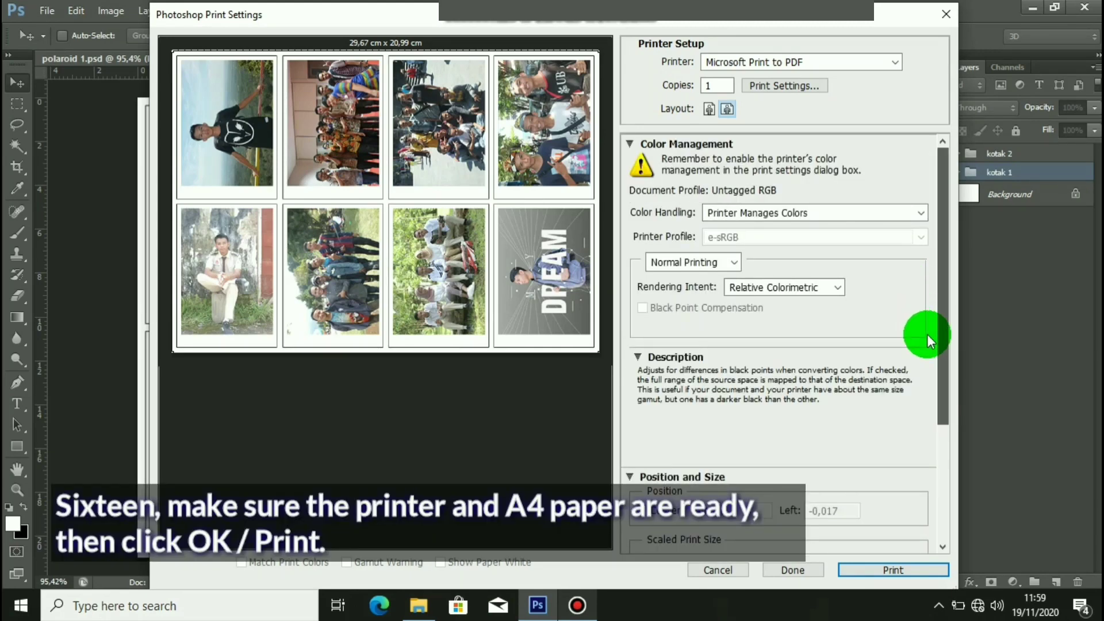
pyautogui.scroll(-3, 944, 395)
pyautogui.scroll(-3, 944, 407)
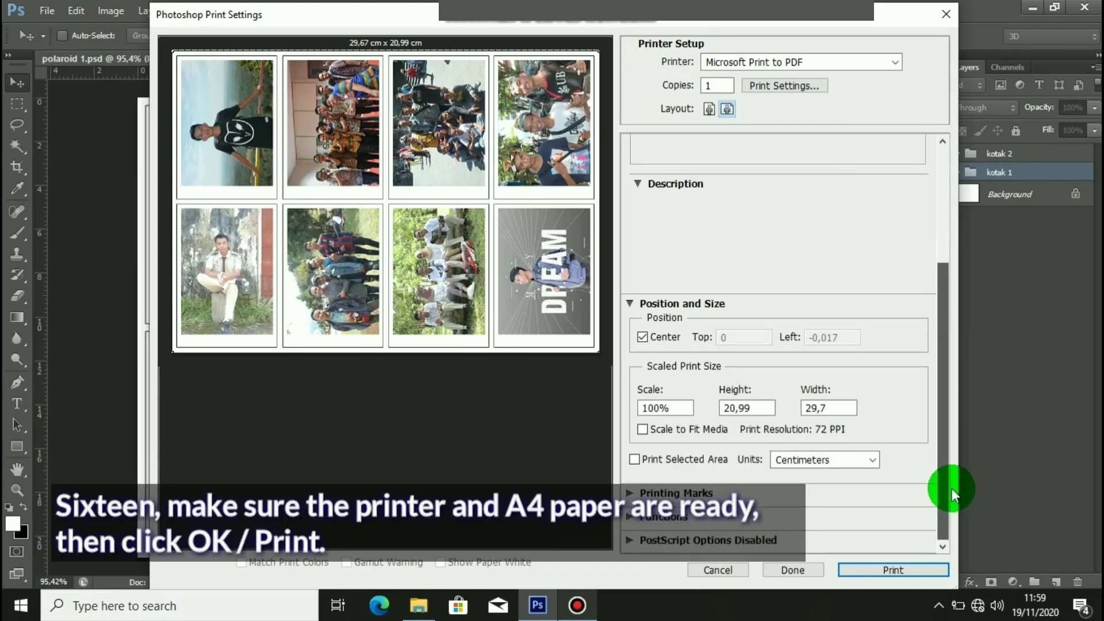
pyautogui.click(906, 571)
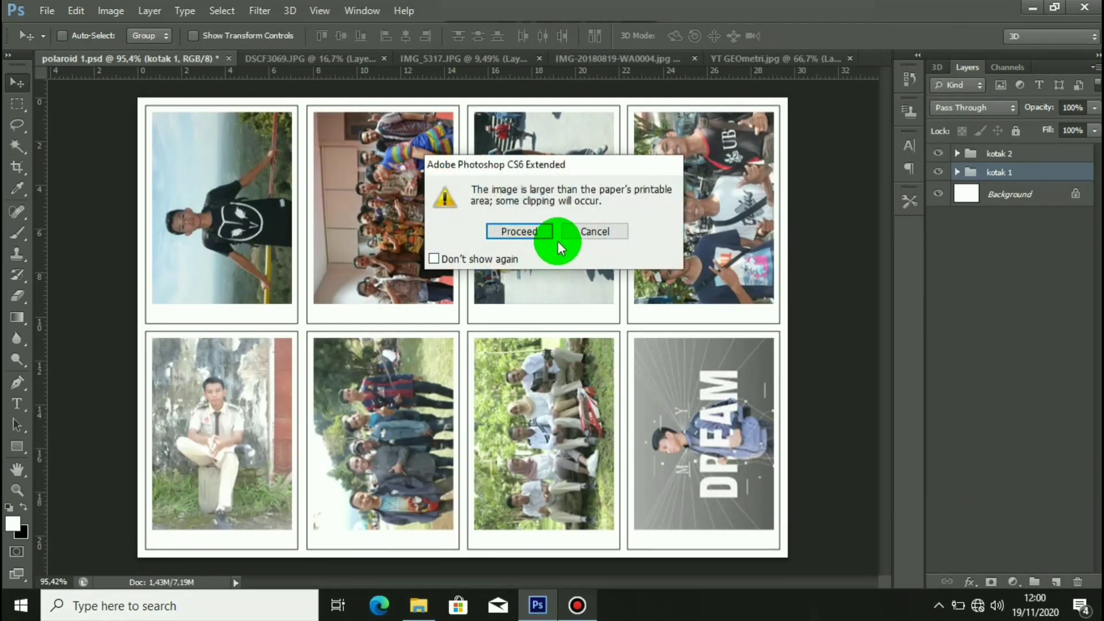
pyautogui.click(547, 227)
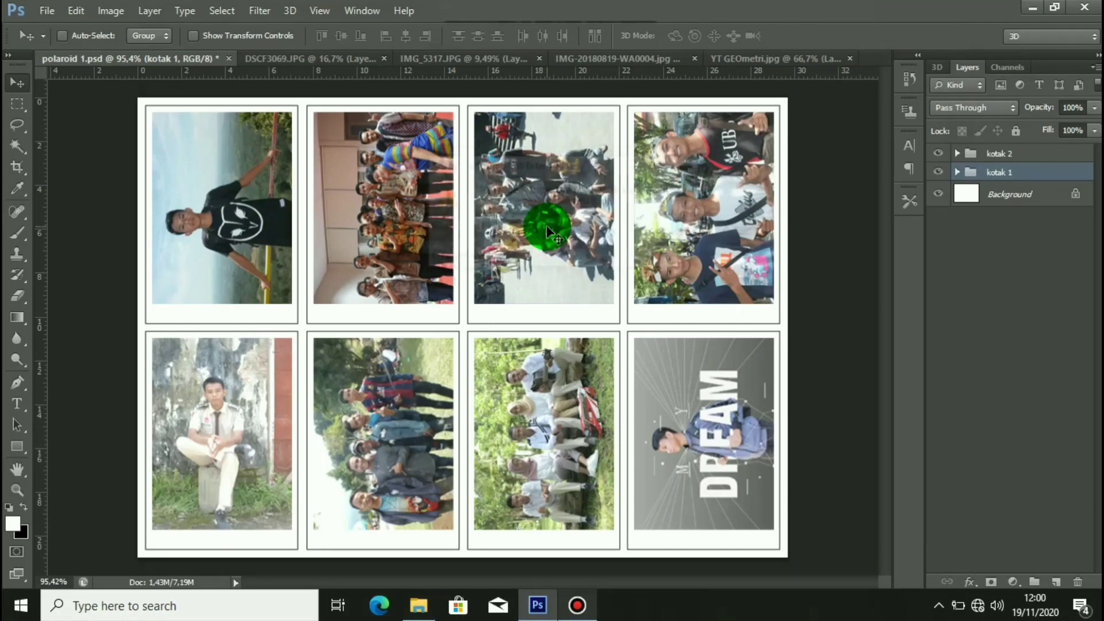
pyautogui.click(939, 606)
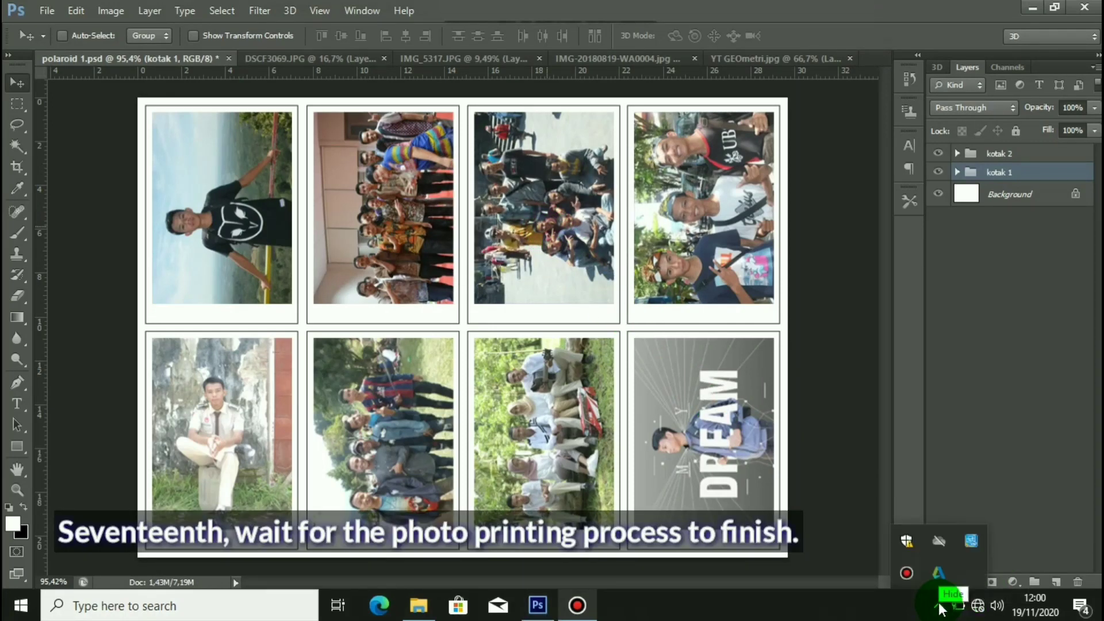
pyautogui.click(949, 450)
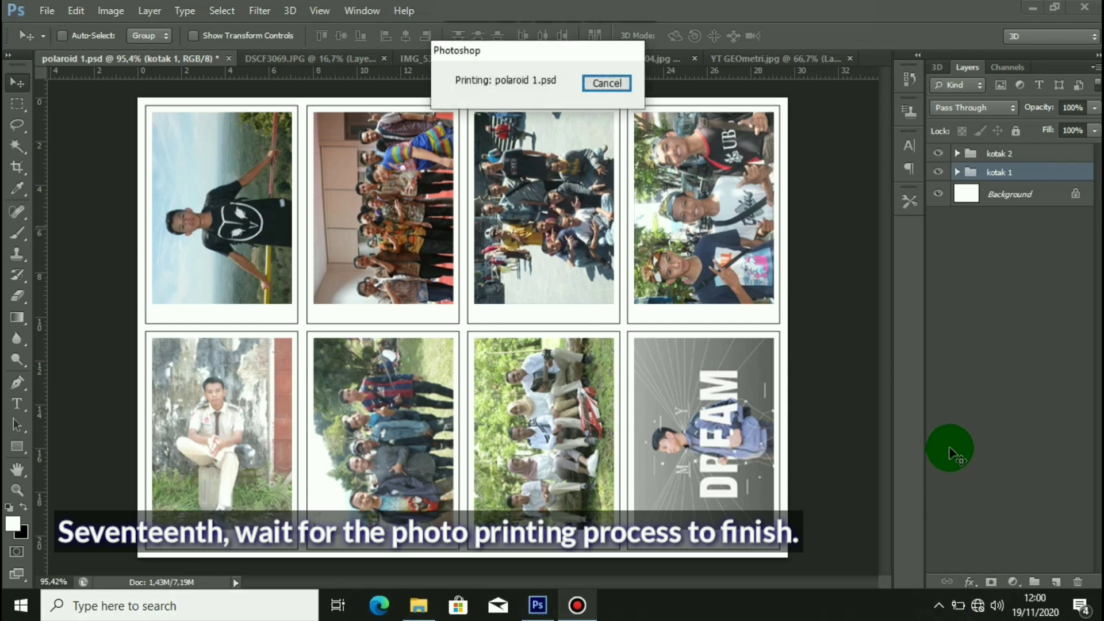